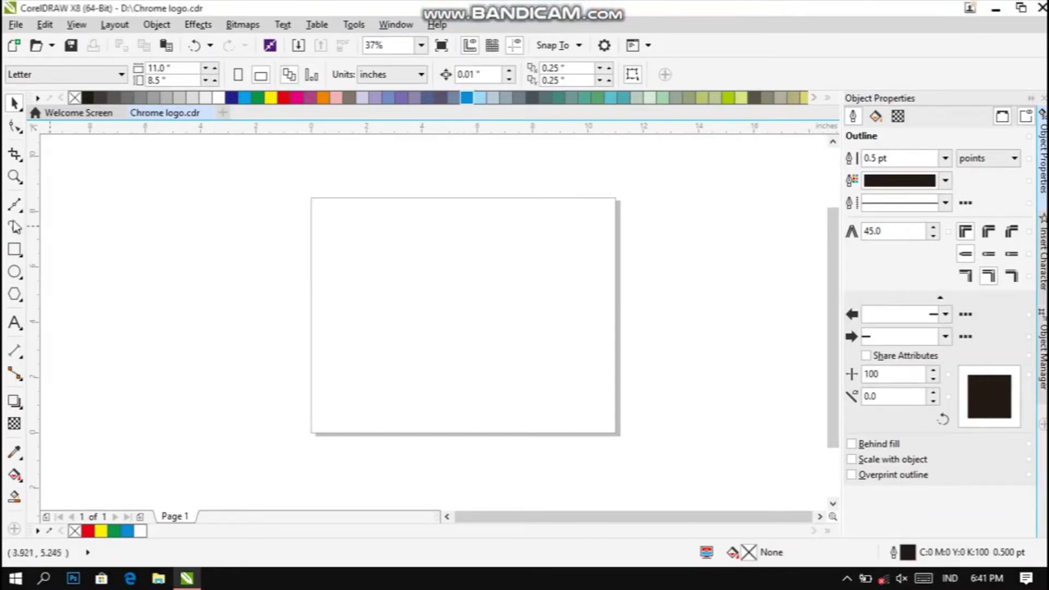
# Step: Draw a large circle 8 inches wide and 8 inches high, centred on the page
pyautogui.click(14, 271)
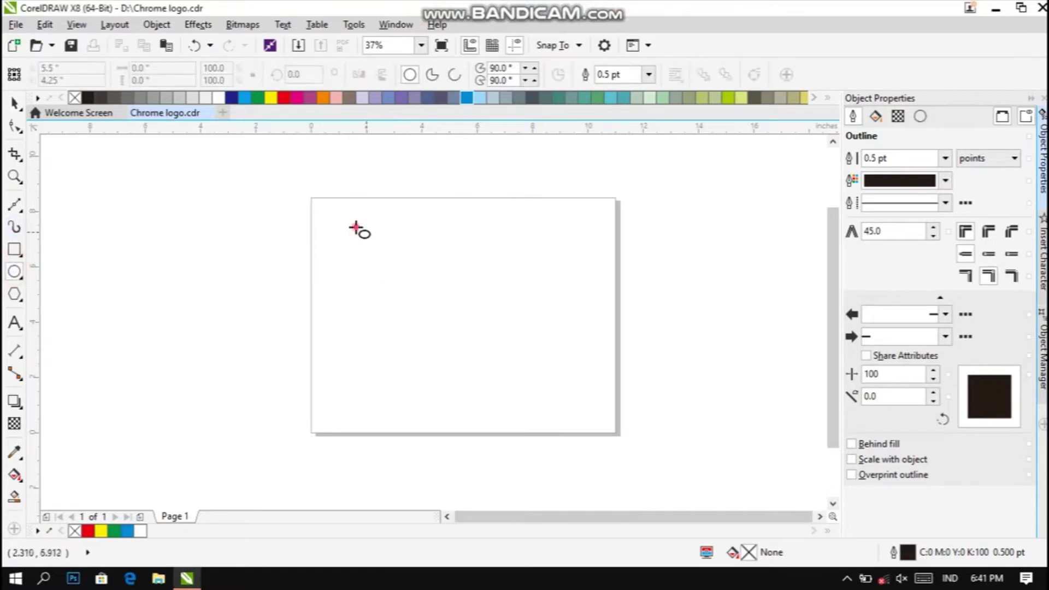
pyautogui.moveTo(355, 227); pyautogui.dragTo(580, 419)
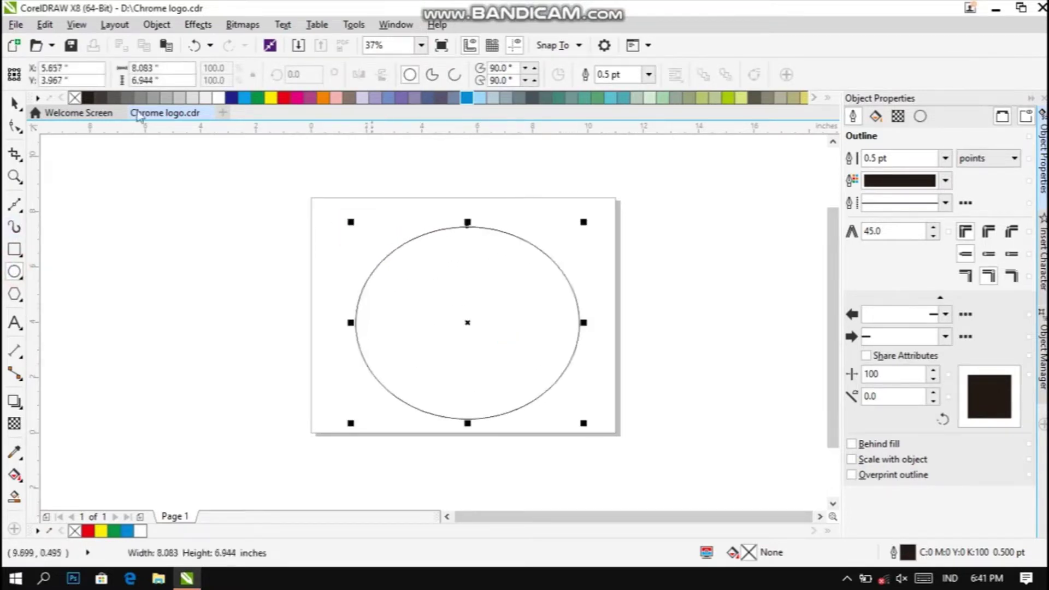
pyautogui.click(143, 68)
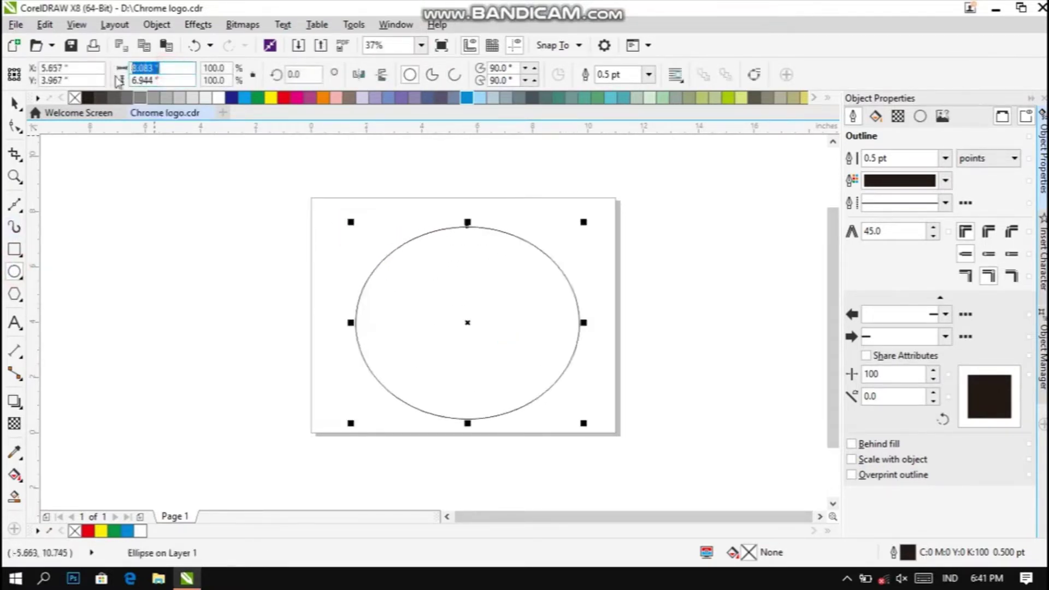
pyautogui.write('8')
pyautogui.click(164, 80)
pyautogui.write('8')
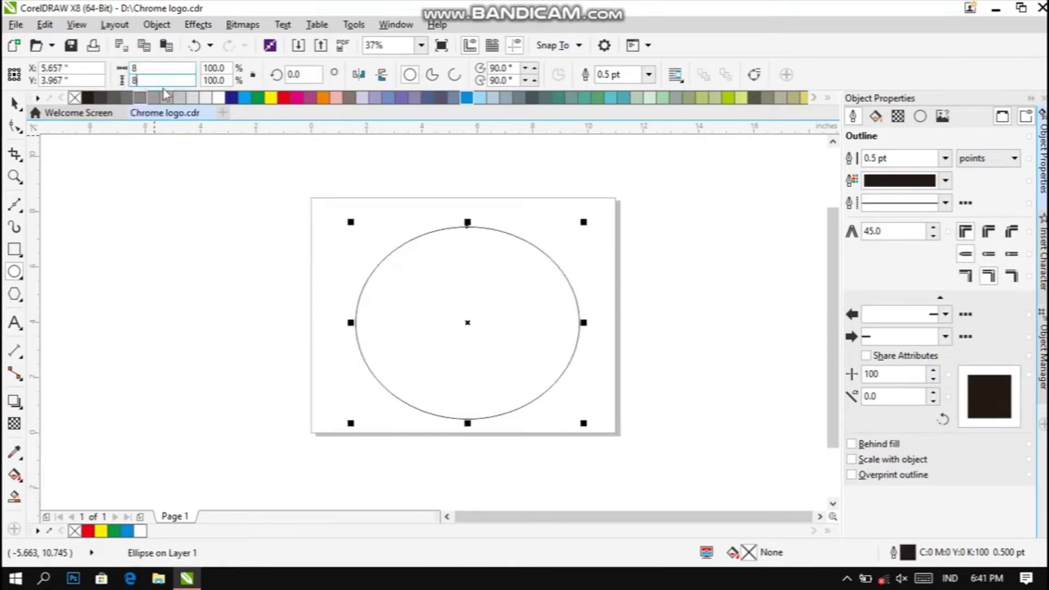
pyautogui.press('Return')
pyautogui.press('p')
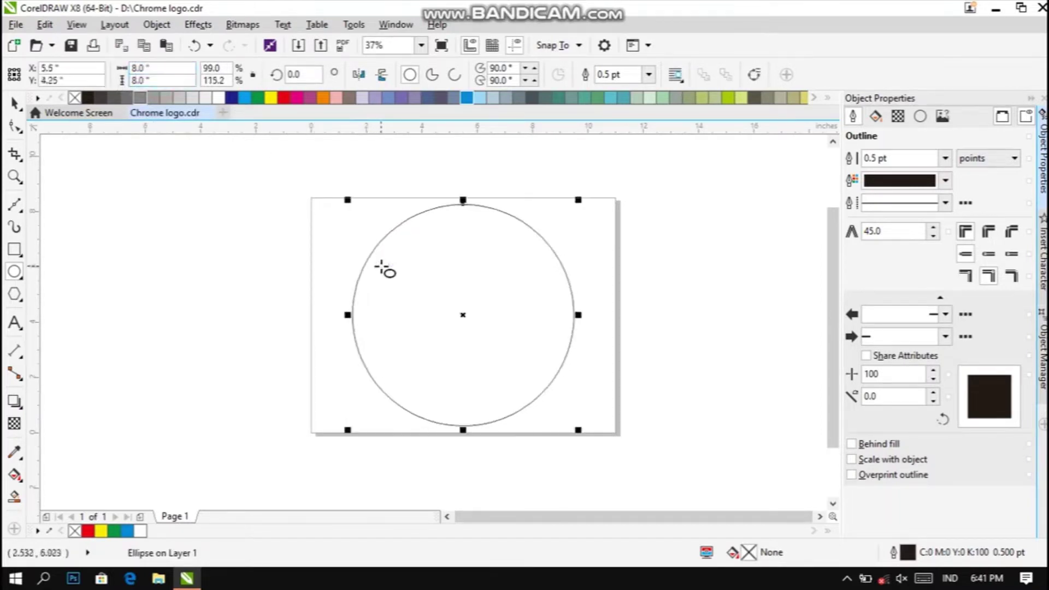
# Step: Draw a small circle 2.5 inches wide and 2.5 inches high, centred on the page inside the large circle
pyautogui.moveTo(429, 293)
pyautogui.mouseDown()
pyautogui.moveTo(496, 356)
pyautogui.moveTo(476, 329)
pyautogui.mouseUp()
pyautogui.click(174, 69)
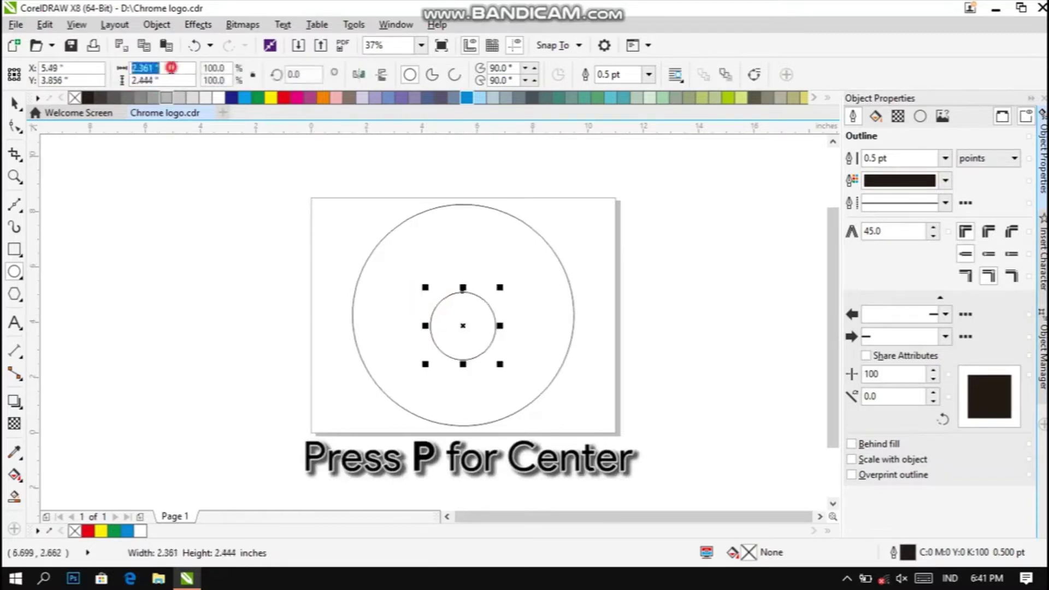
pyautogui.write('2.5')
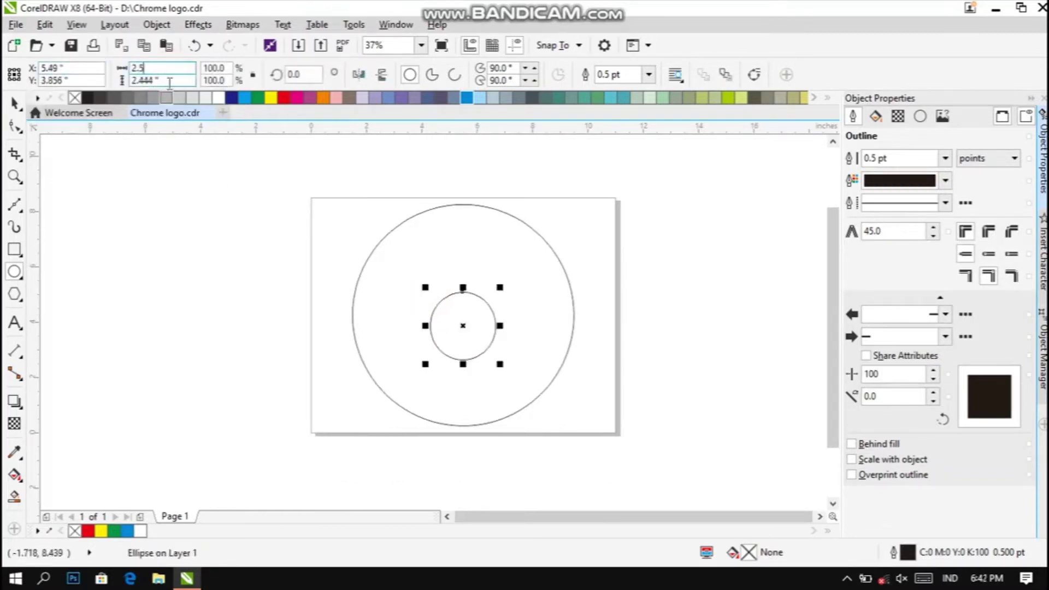
pyautogui.click(169, 82)
pyautogui.write('2.5')
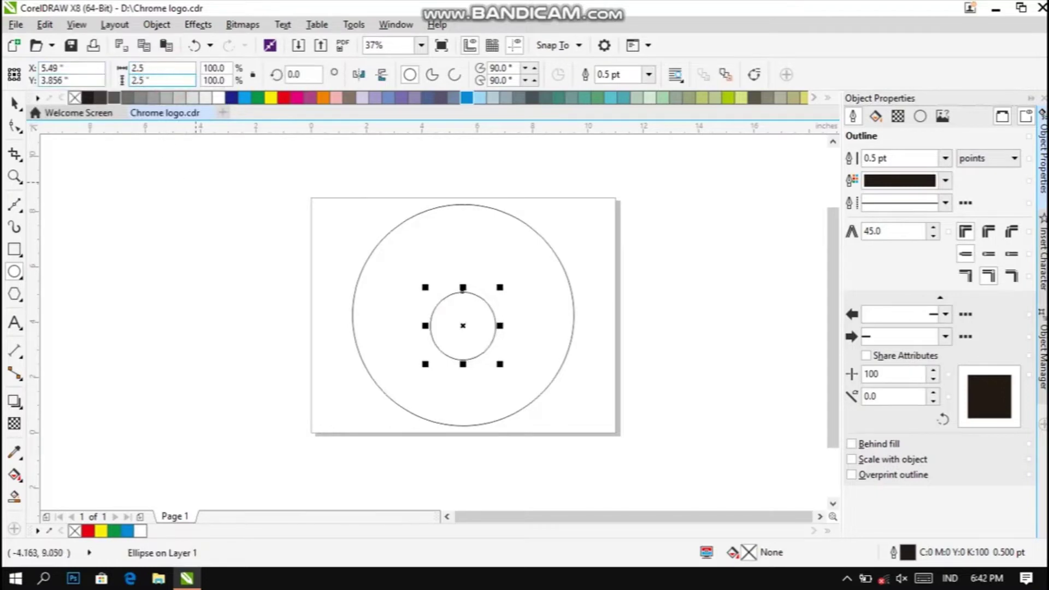
pyautogui.press('Return')
pyautogui.press('p')
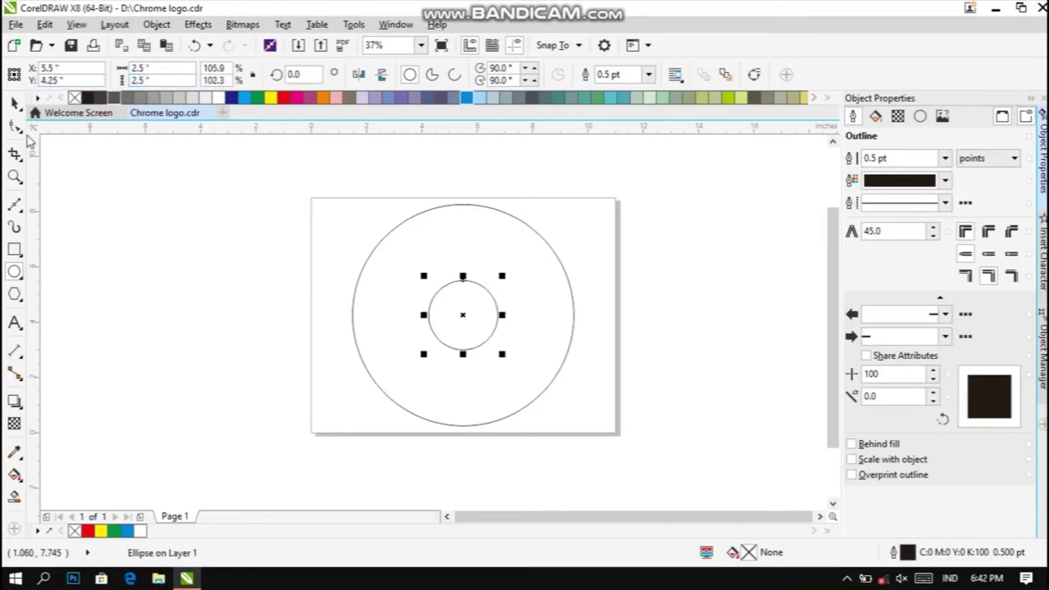
pyautogui.click(15, 103)
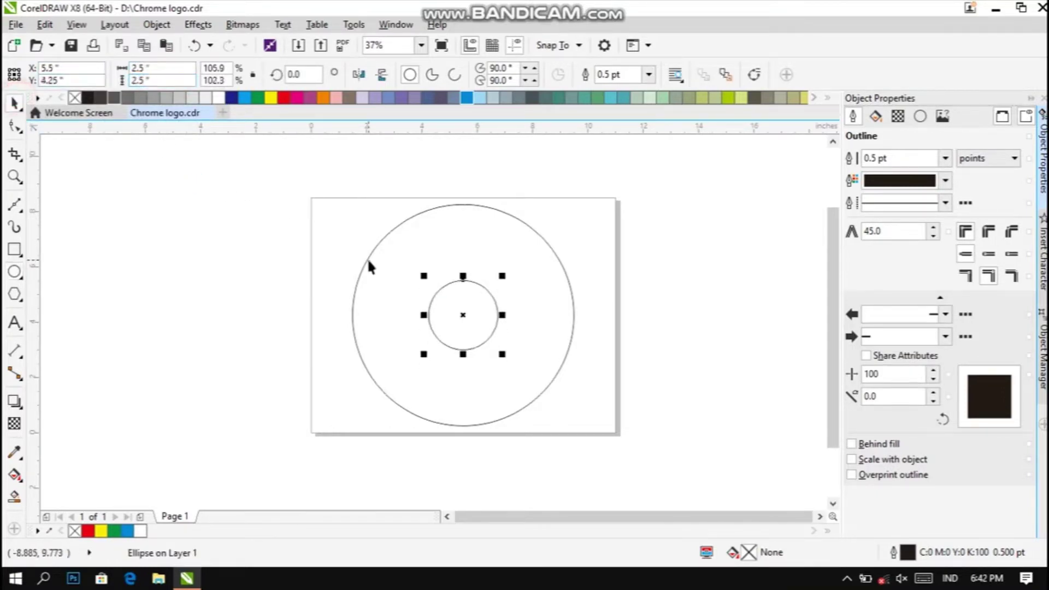
pyautogui.click(319, 235)
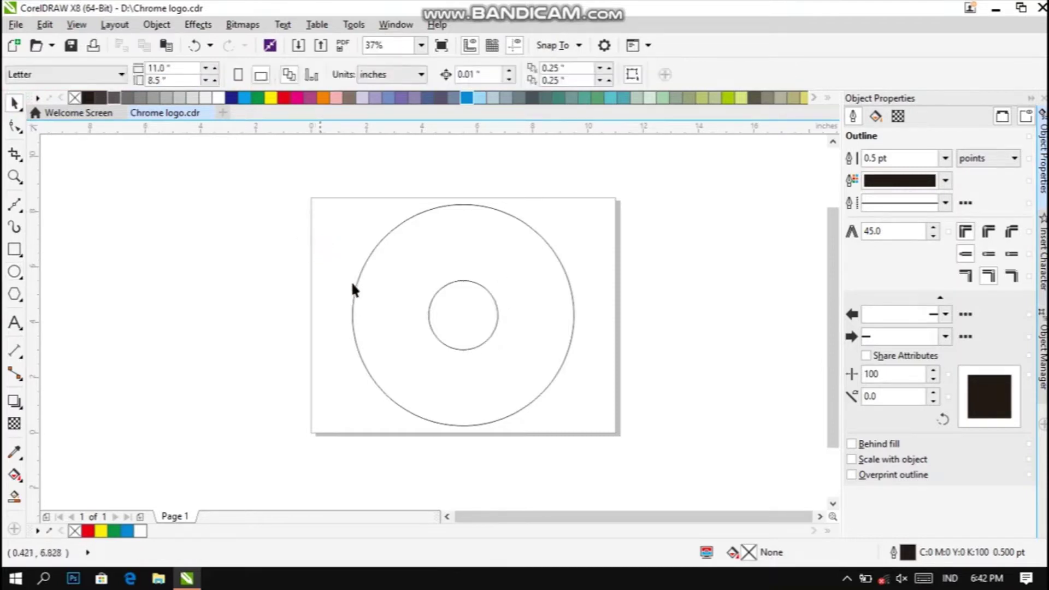
# Step: Place a horizontal guideline at the small circle's top edge and a vertical guideline through its centre
pyautogui.click(13, 206)
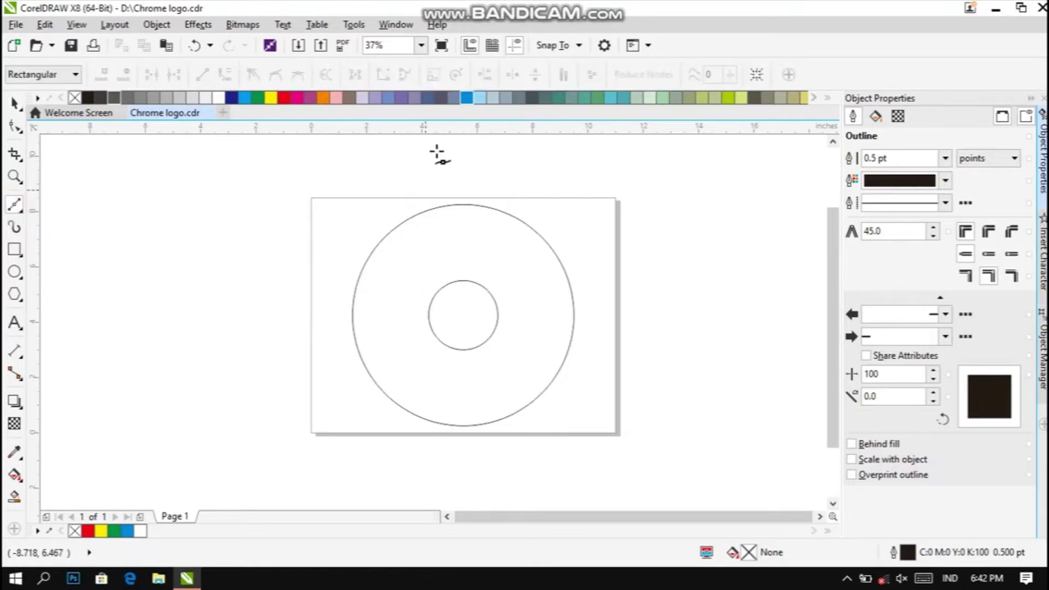
pyautogui.moveTo(466, 131); pyautogui.dragTo(467, 282)
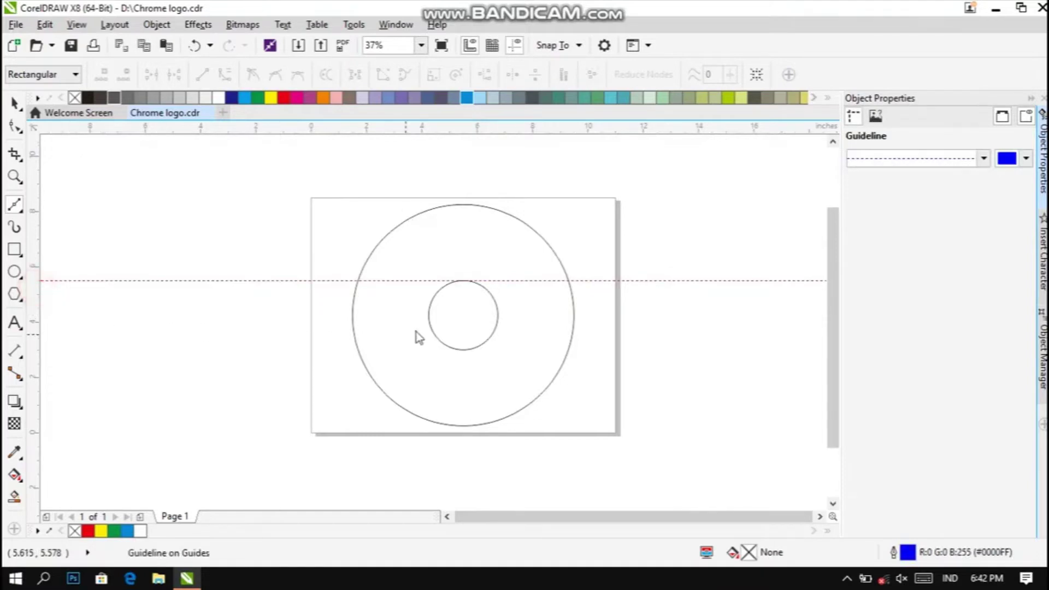
pyautogui.click(462, 314)
# Step: Draw a straight vertical line from the small circle's top point to its centre
pyautogui.click(462, 281)
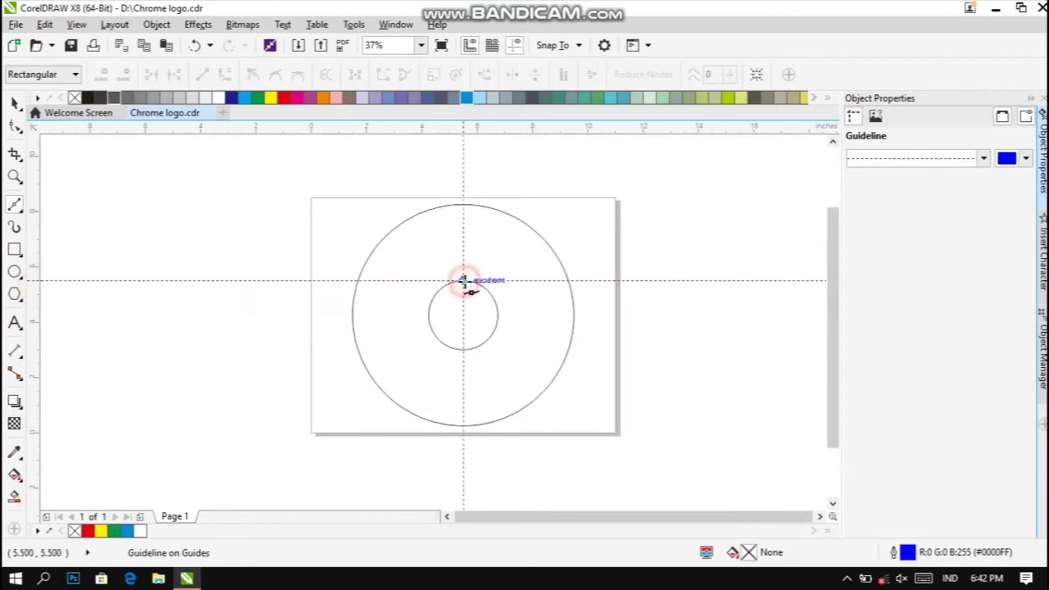
pyautogui.click(463, 317)
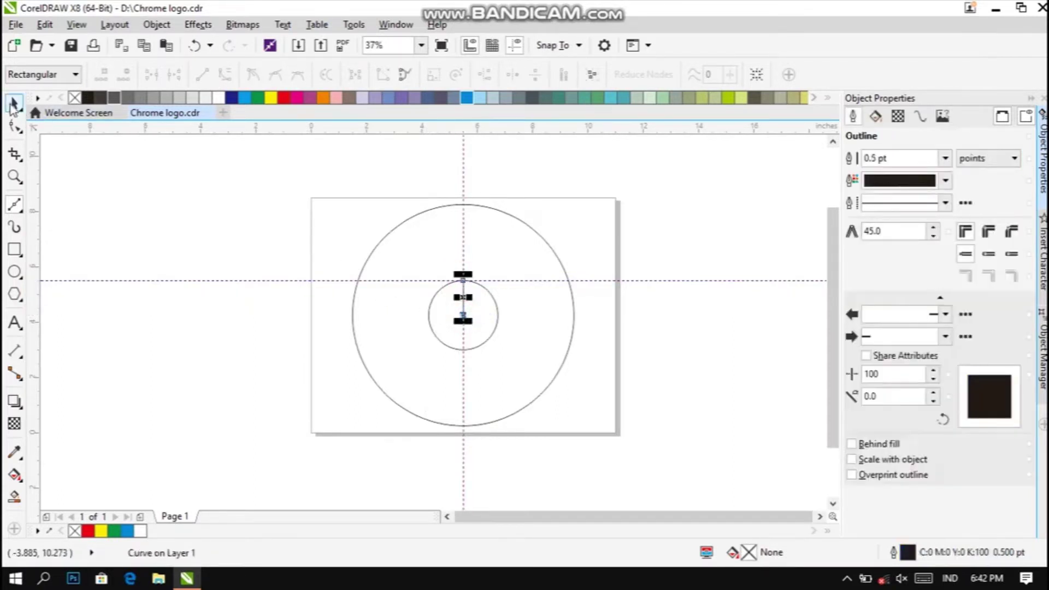
pyautogui.click(15, 103)
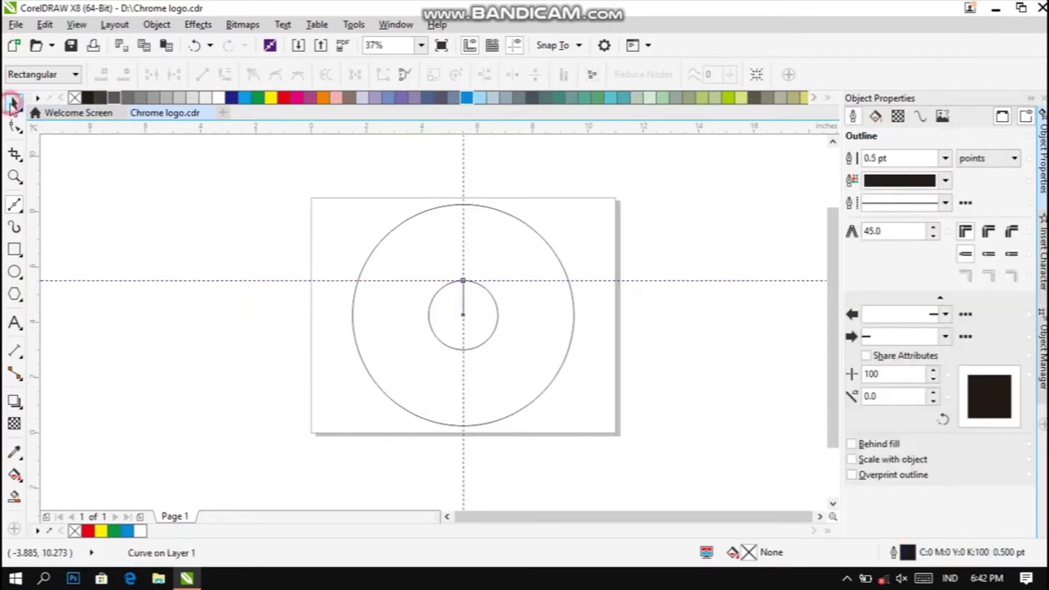
# Step: Move the vertical line's centre of rotation to its lower end at the centre of the circles
pyautogui.click(463, 286)
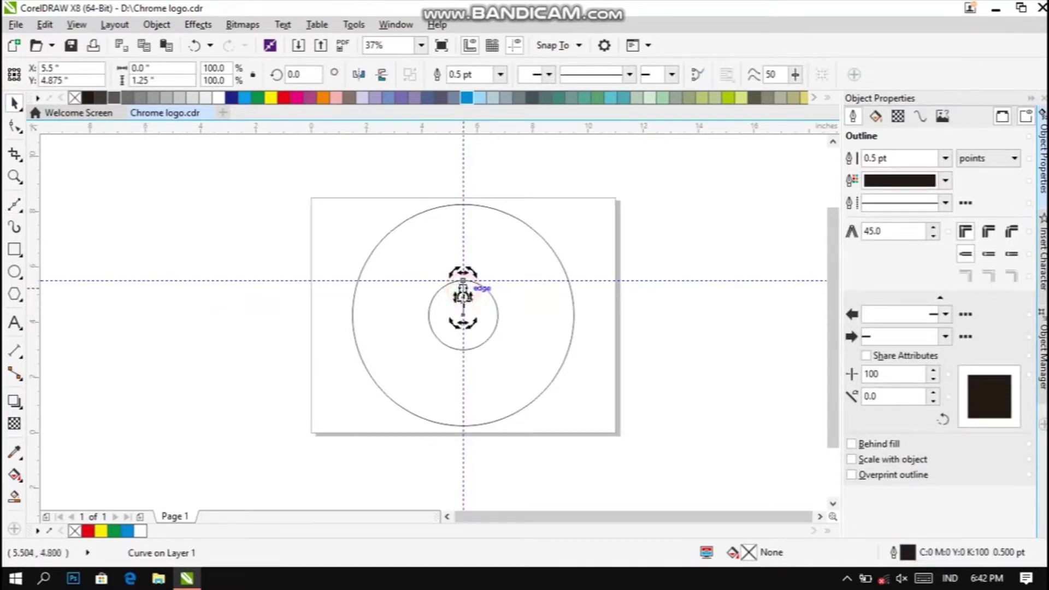
pyautogui.moveTo(463, 296); pyautogui.dragTo(462, 321)
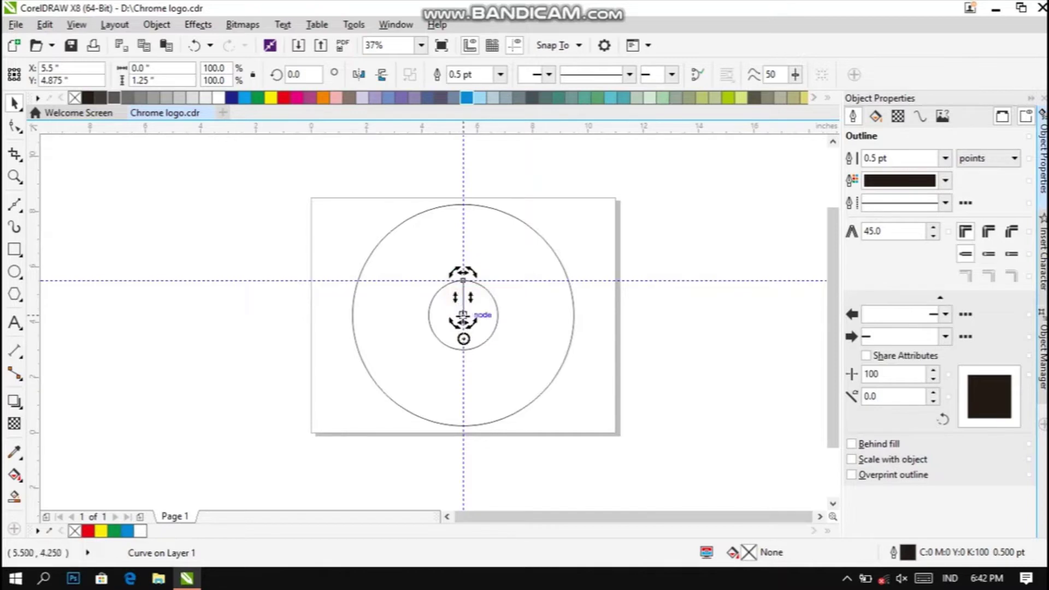
pyautogui.moveTo(463, 338); pyautogui.dragTo(462, 327)
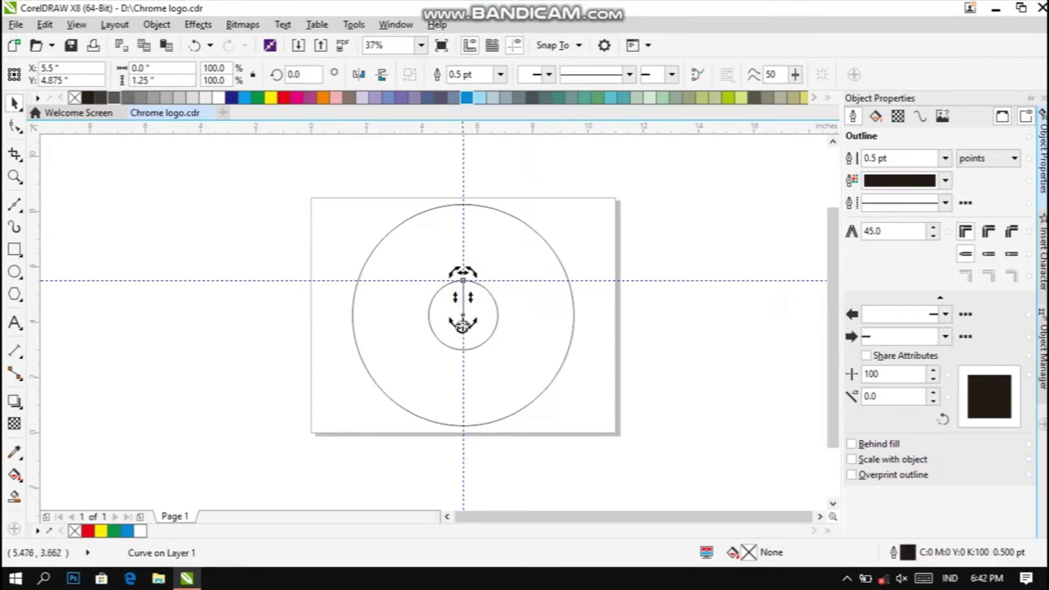
pyautogui.click(533, 312)
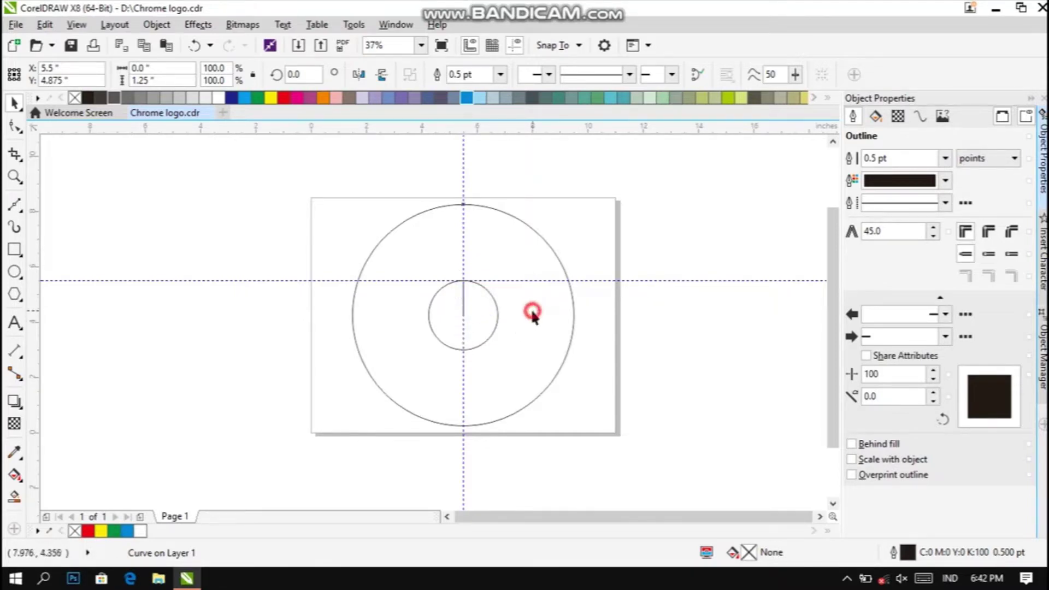
pyautogui.click(463, 304)
pyautogui.click(463, 304)
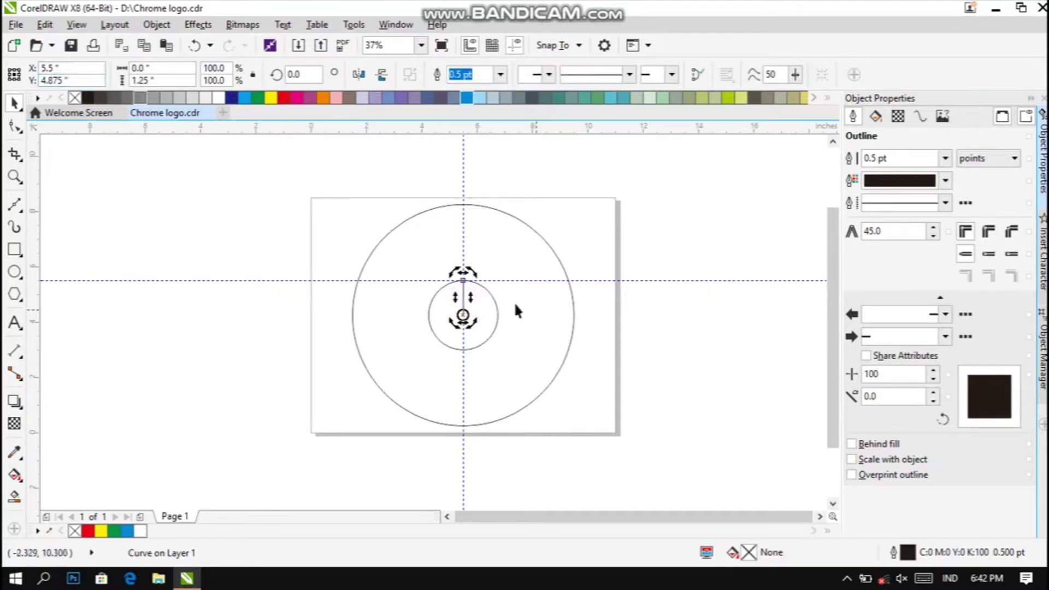
# Step: Copy the vertical line and paste the duplicate in the same place
pyautogui.click(463, 285)
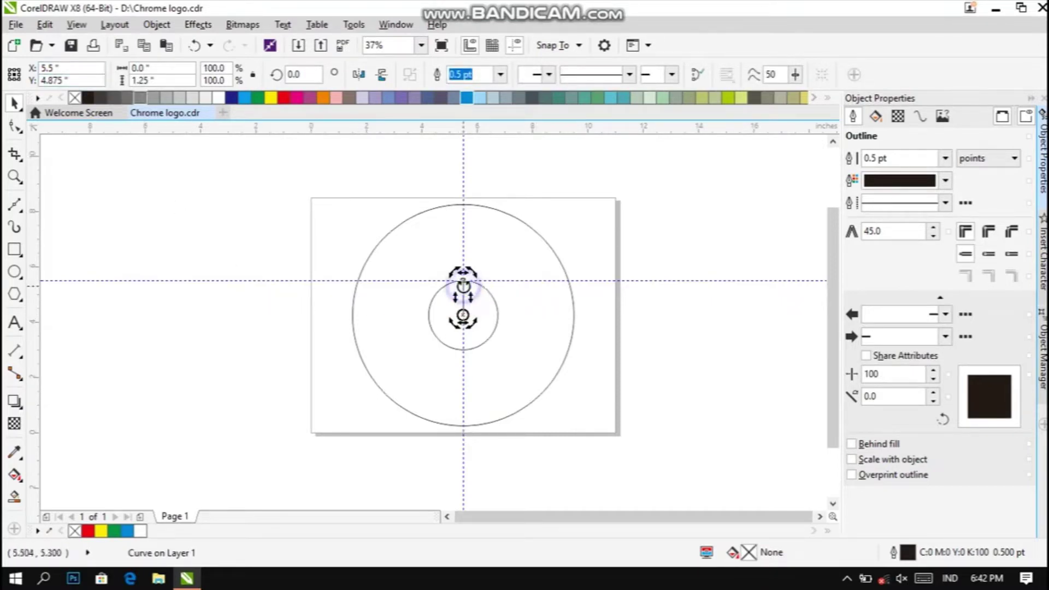
pyautogui.rightClick(463, 286)
pyautogui.click(485, 297)
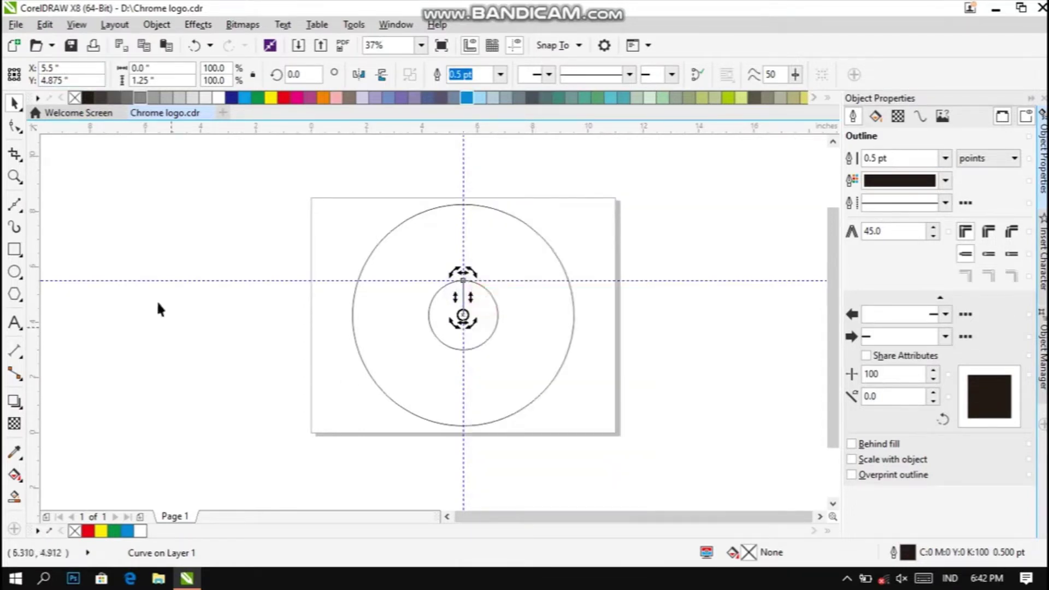
pyautogui.click(46, 26)
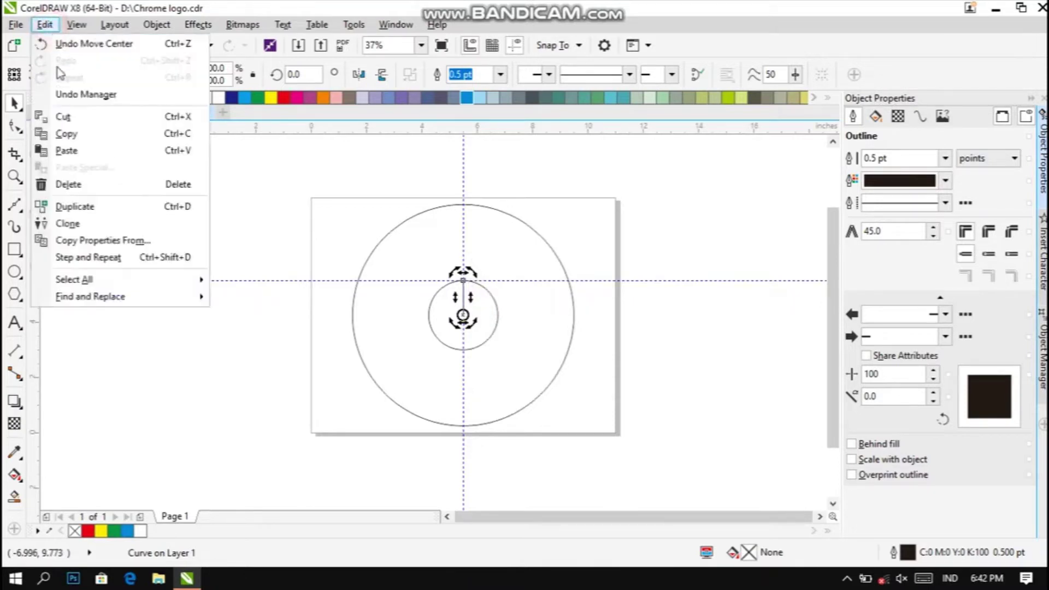
pyautogui.click(131, 151)
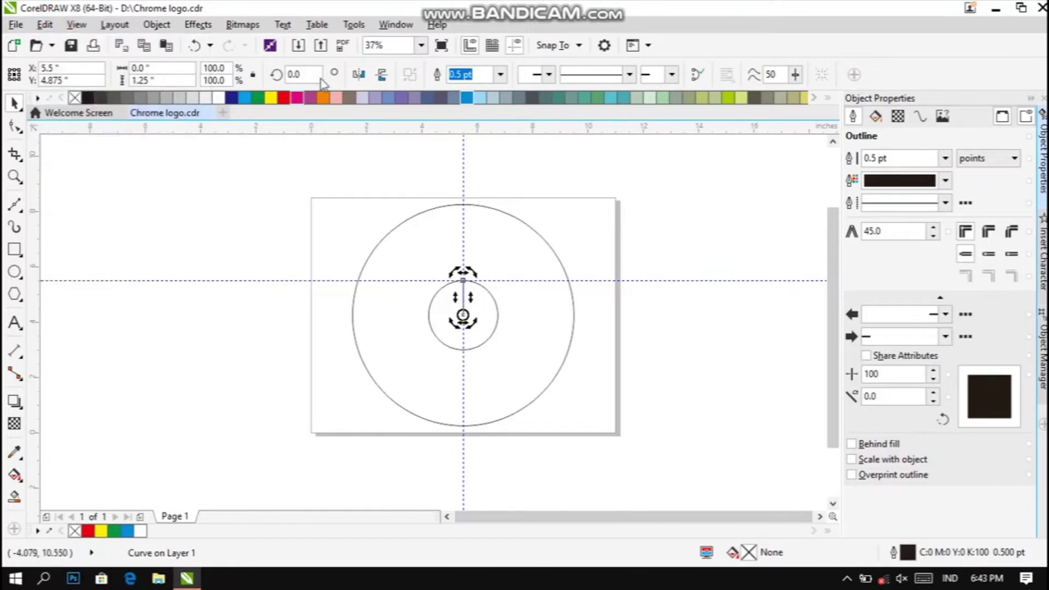
# Step: Rotate the pasted line 120 degrees about the circles' centre
pyautogui.click(316, 74)
pyautogui.write('120')
pyautogui.press('Return')
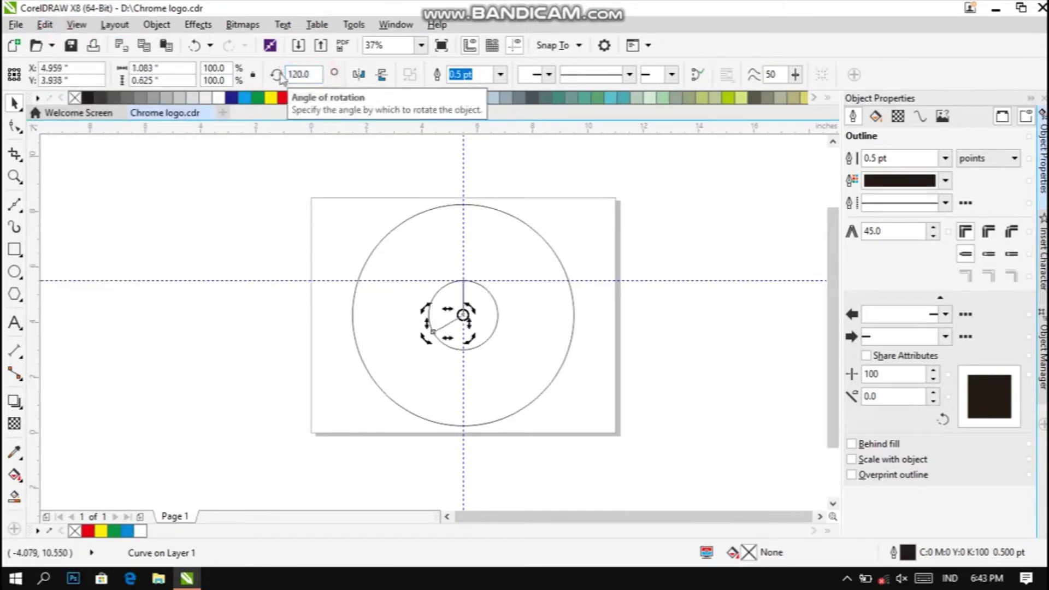
pyautogui.click(633, 300)
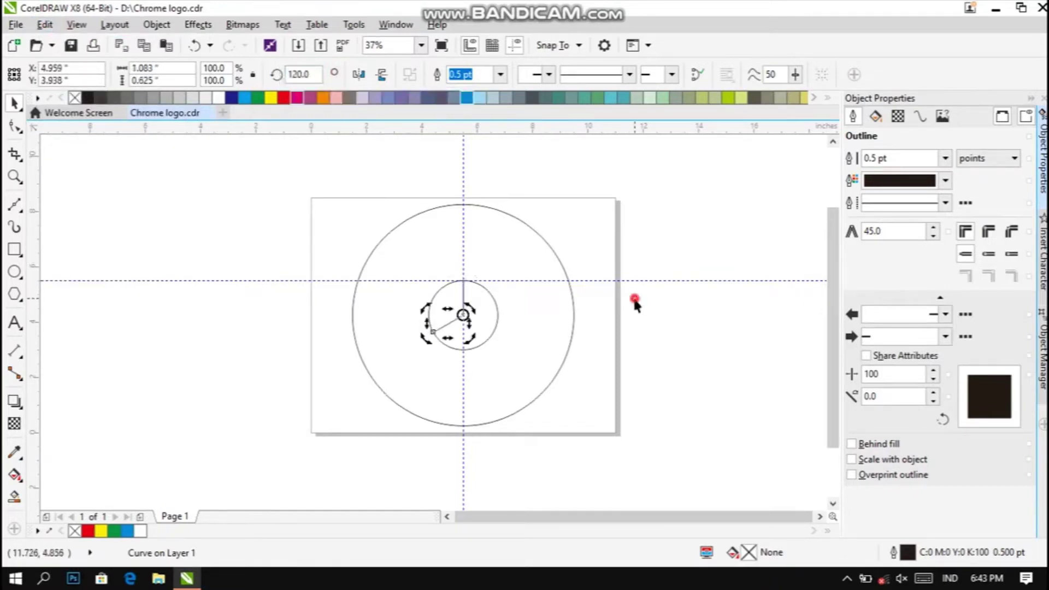
pyautogui.click(561, 328)
# Step: Paste another copy of the vertical line and rotate it 240 degrees about the circles' centre
pyautogui.hotkey('ctrl', 'v')
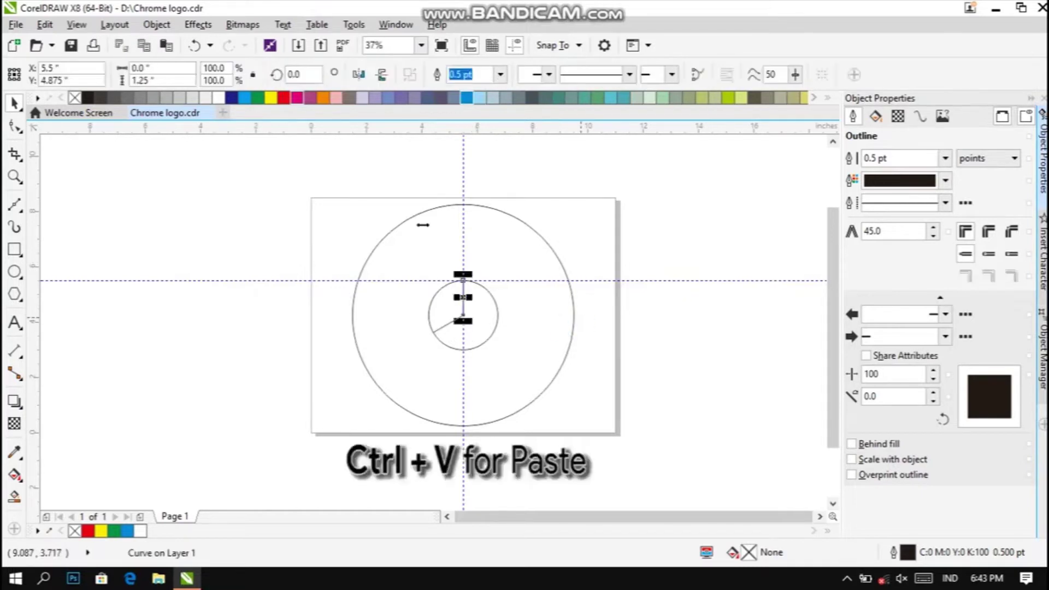
pyautogui.click(314, 75)
pyautogui.write('0')
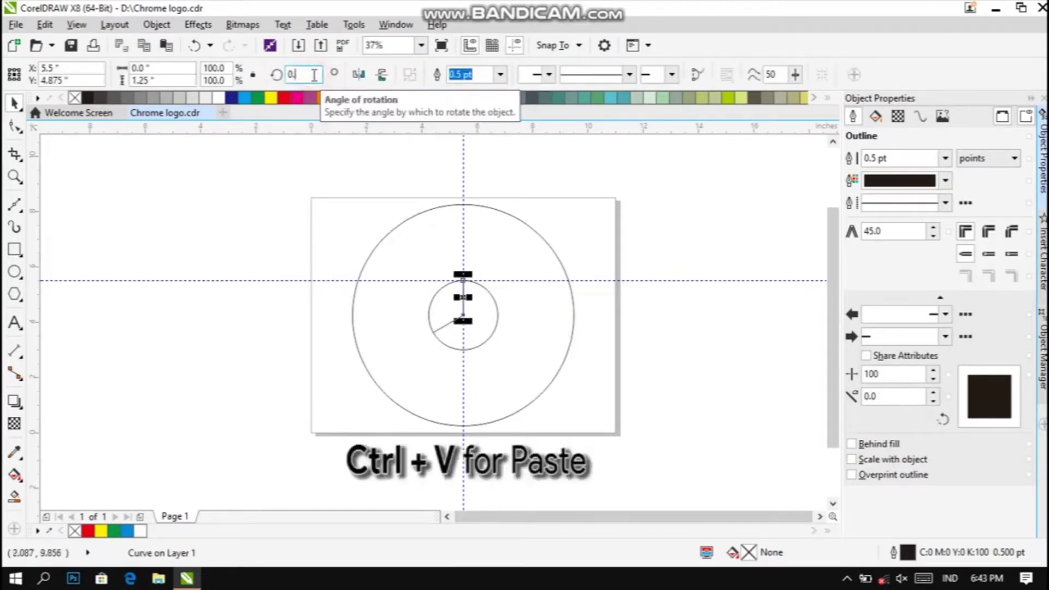
pyautogui.write('40')
pyautogui.press('Return')
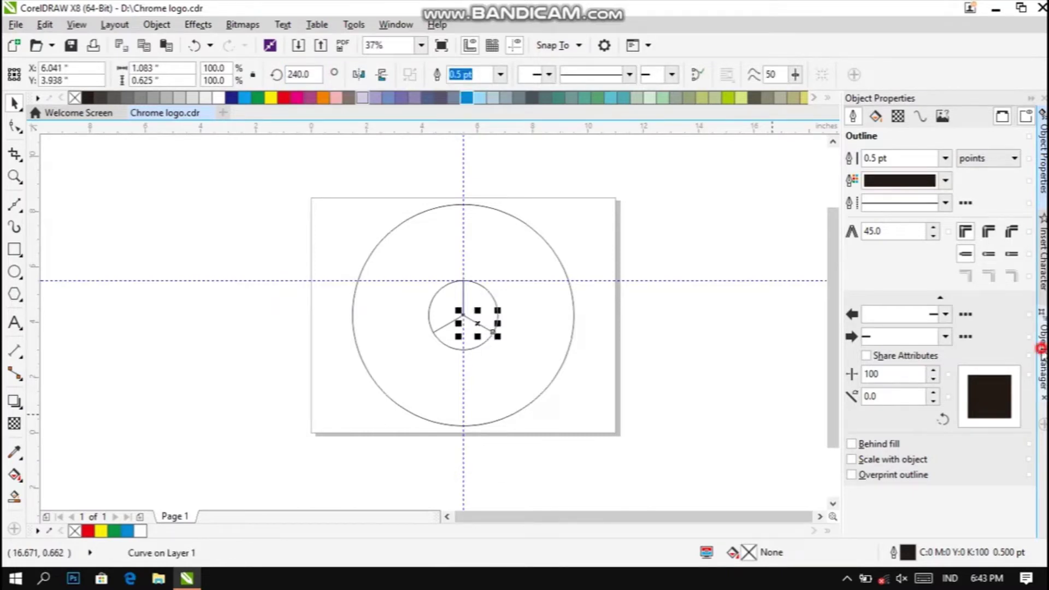
# Step: Group the three line curves inside the small circle into one object
pyautogui.click(1040, 348)
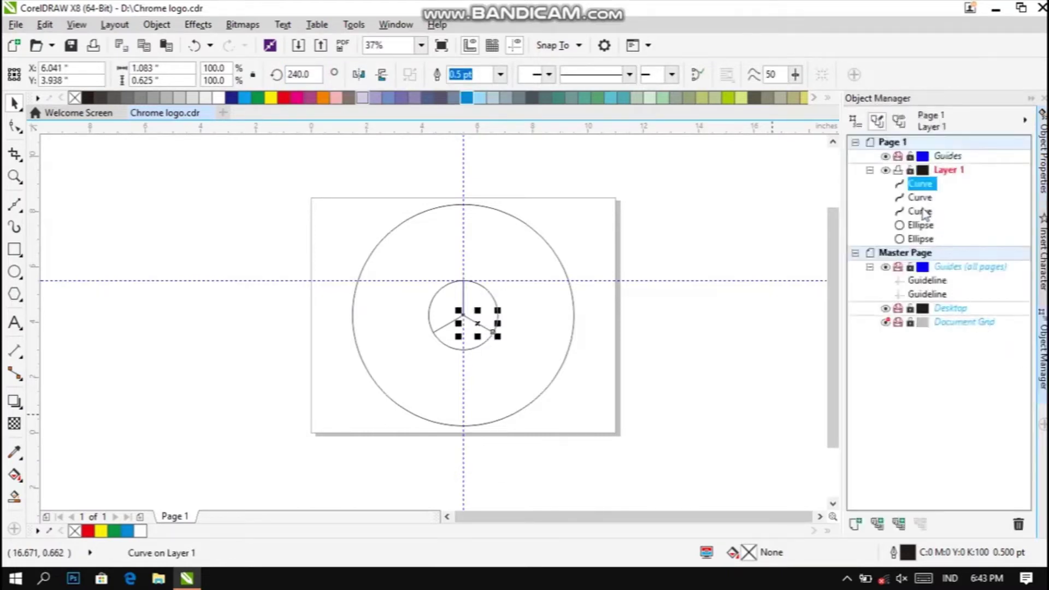
pyautogui.click(921, 211)
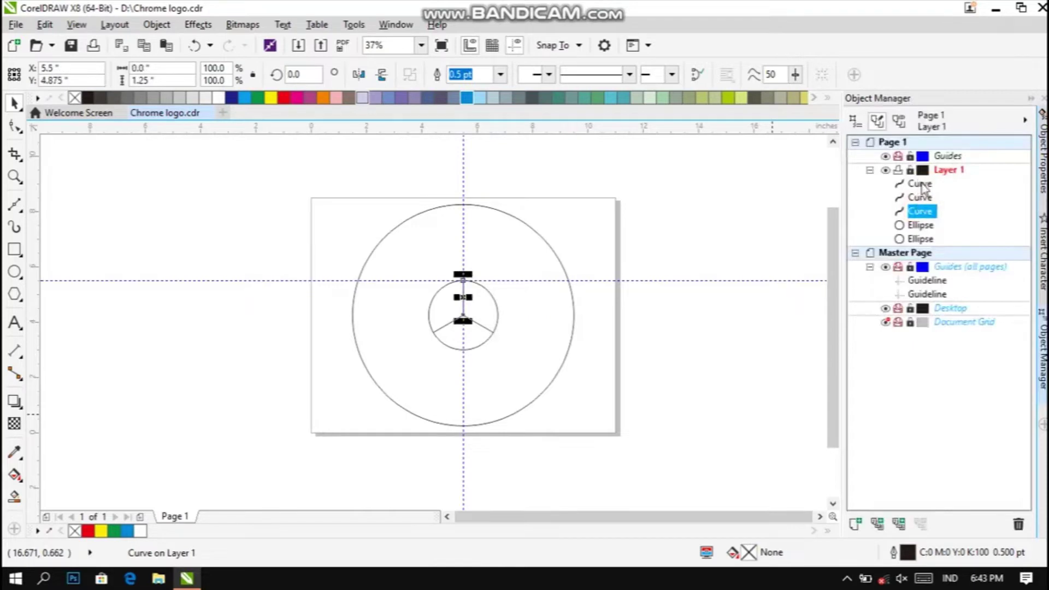
pyautogui.keyDown('shift'); pyautogui.click(921, 184); pyautogui.keyUp('shift')
pyautogui.rightClick(921, 186)
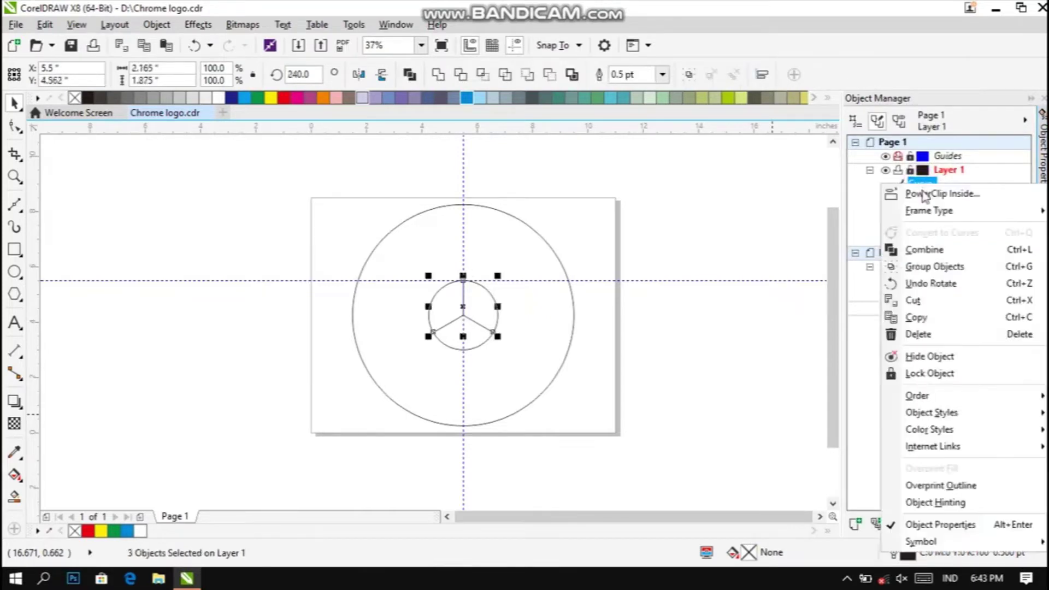
pyautogui.click(917, 266)
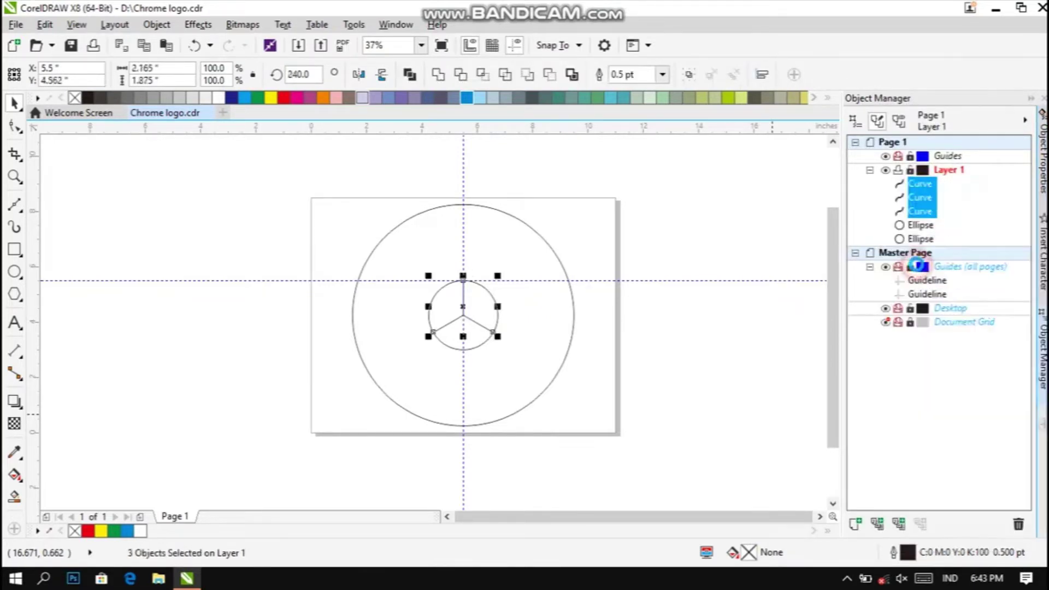
pyautogui.click(605, 305)
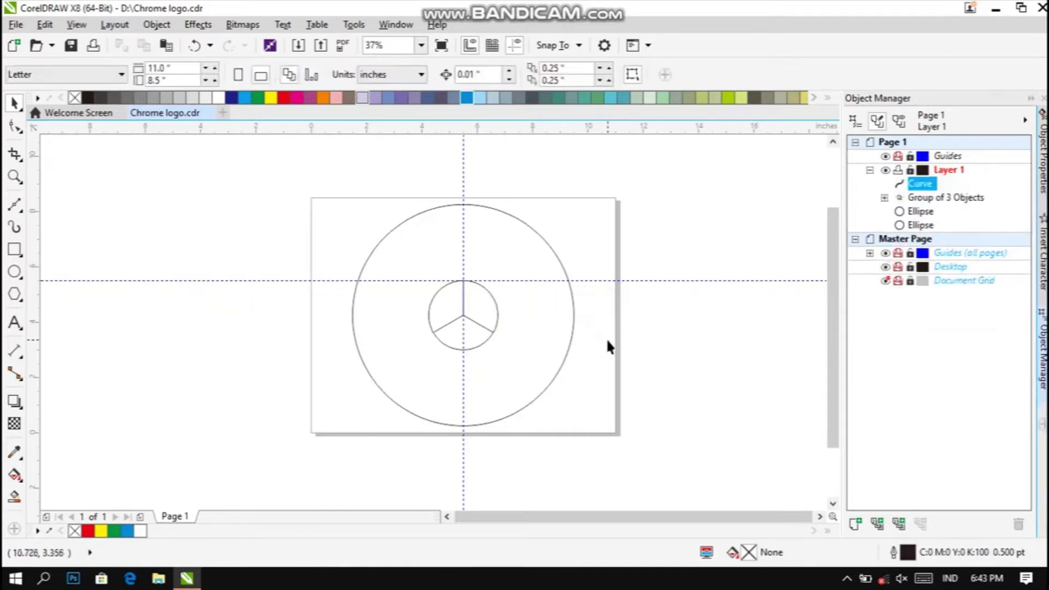
# Step: Rotate the ungrouped vertical line copy 45 degrees about the circles' centre
pyautogui.press('Tab')
pyautogui.click(295, 75)
pyautogui.write('45')
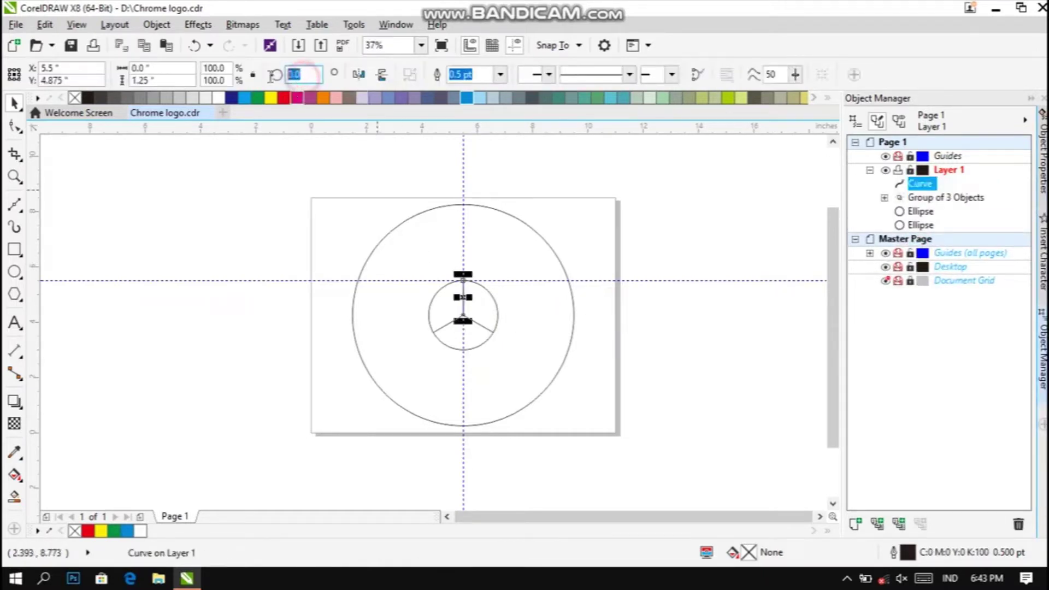
pyautogui.press('Return')
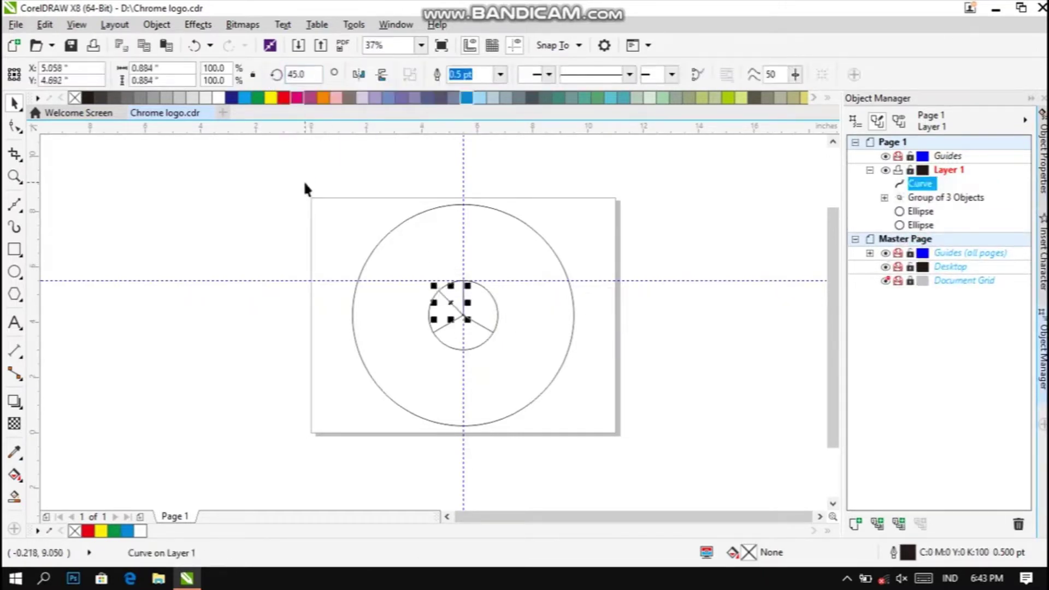
# Step: Paste another copy of the vertical line and rotate it 165 degrees about the circles' centre
pyautogui.hotkey('ctrl', 'v')
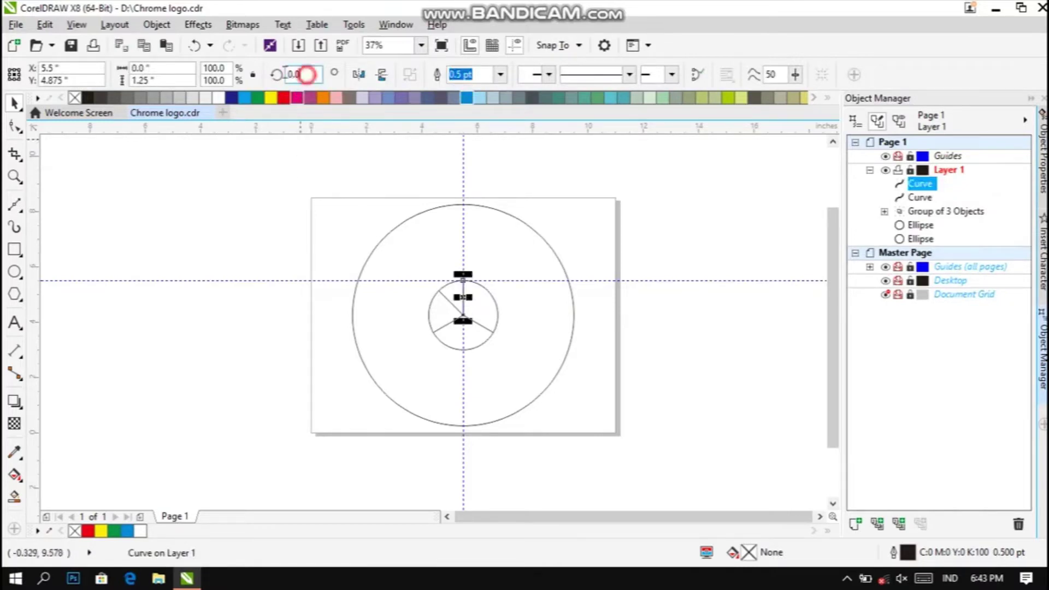
pyautogui.click(307, 75)
pyautogui.write('165')
pyautogui.press('Return')
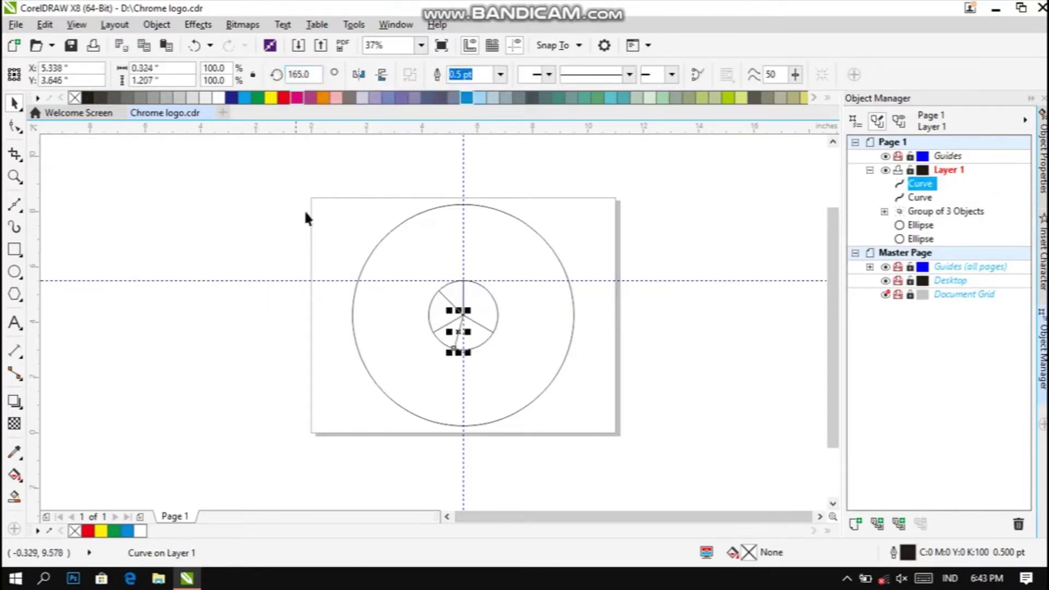
pyautogui.moveTo(316, 75); pyautogui.dragTo(275, 73)
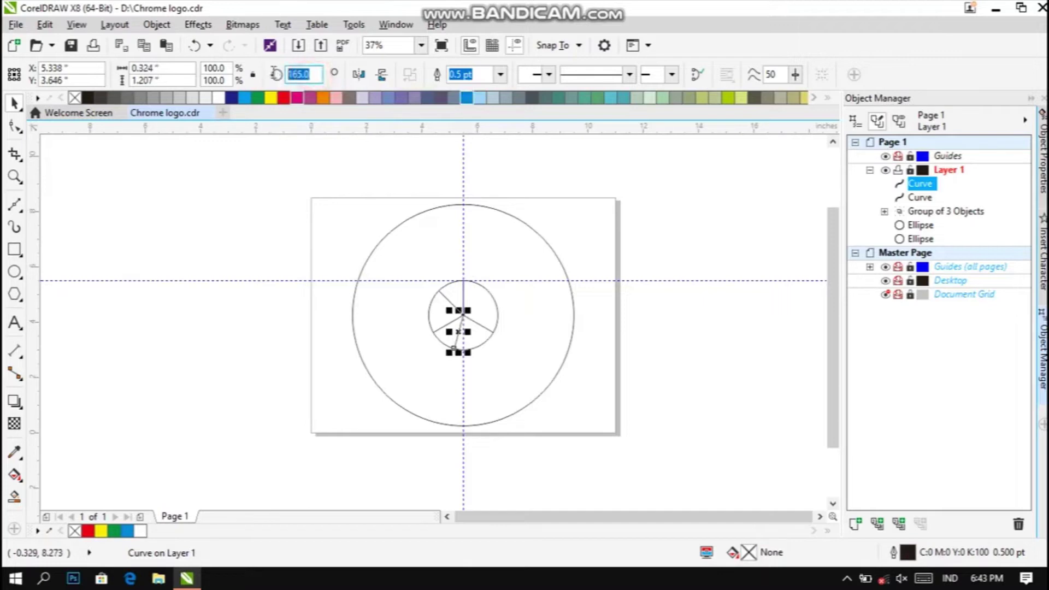
pyautogui.click(334, 240)
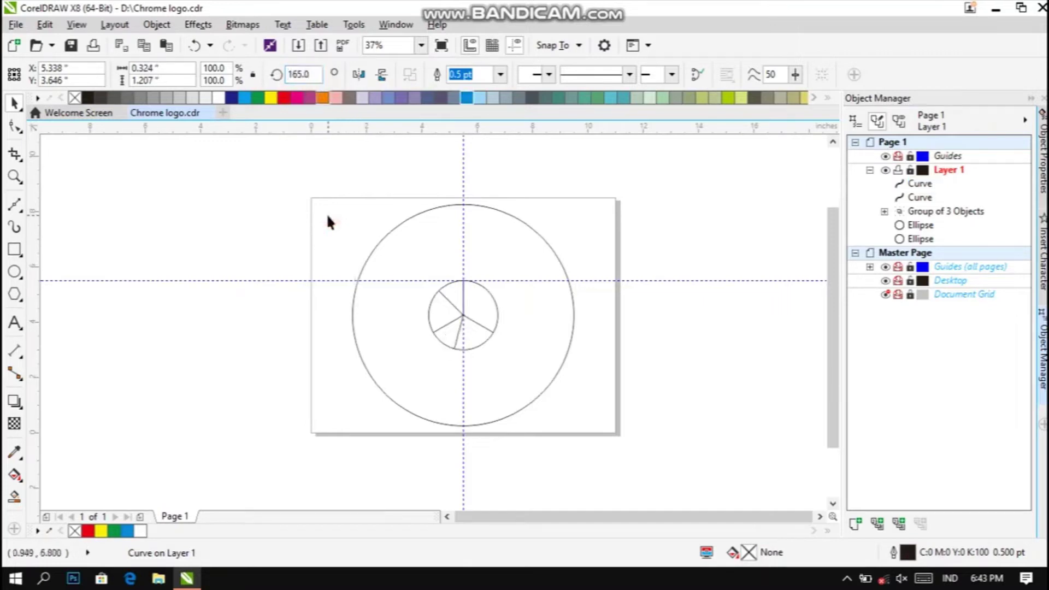
# Step: Paste one more copy of the vertical line and rotate it 285 degrees about the circles' centre
pyautogui.hotkey('ctrl', 'v')
pyautogui.moveTo(310, 74); pyautogui.dragTo(273, 73)
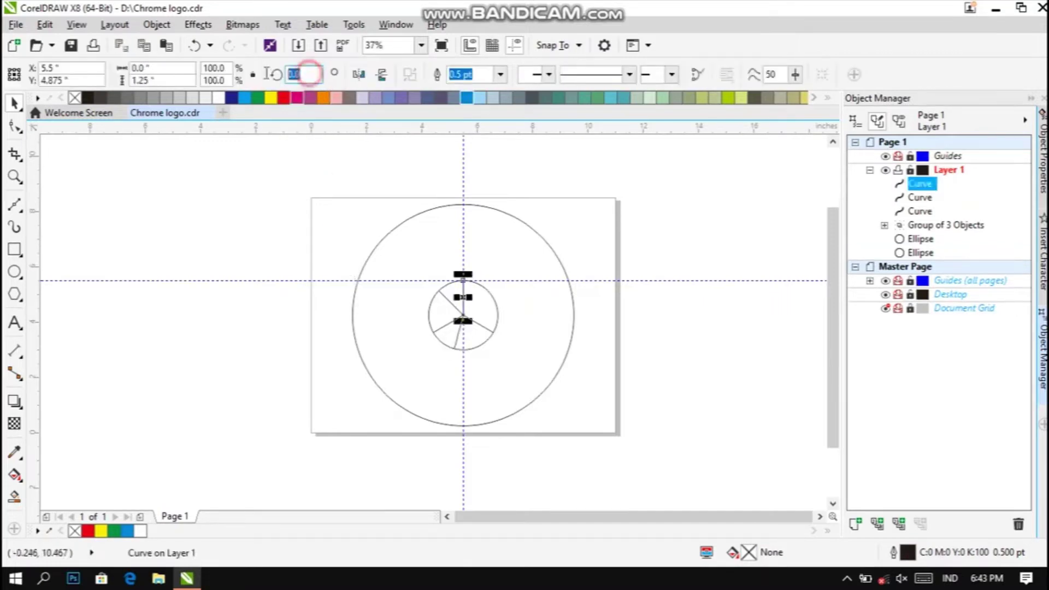
pyautogui.write('285')
pyautogui.press('Return')
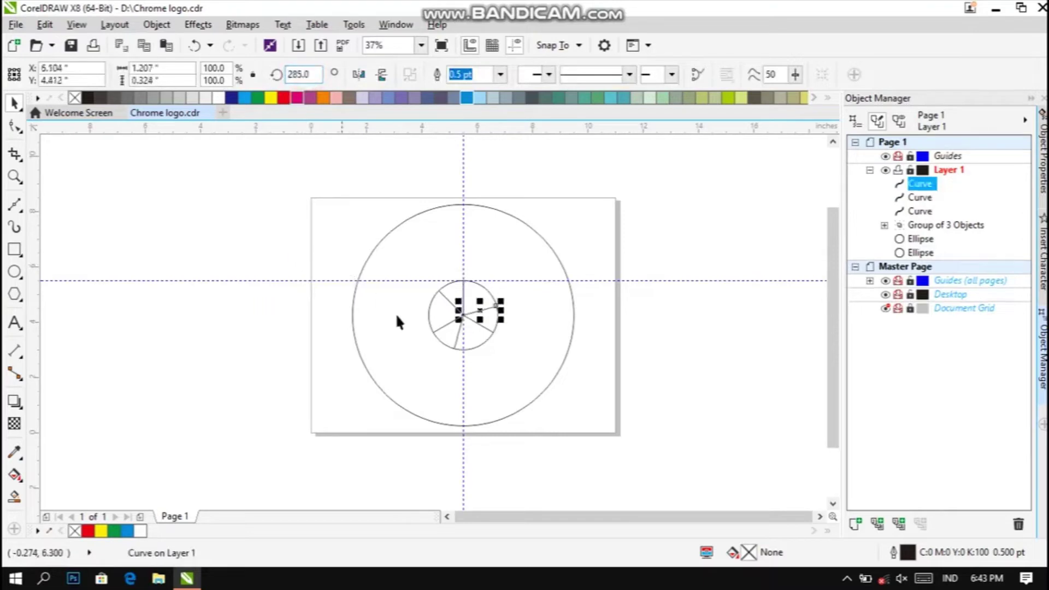
pyautogui.click(578, 253)
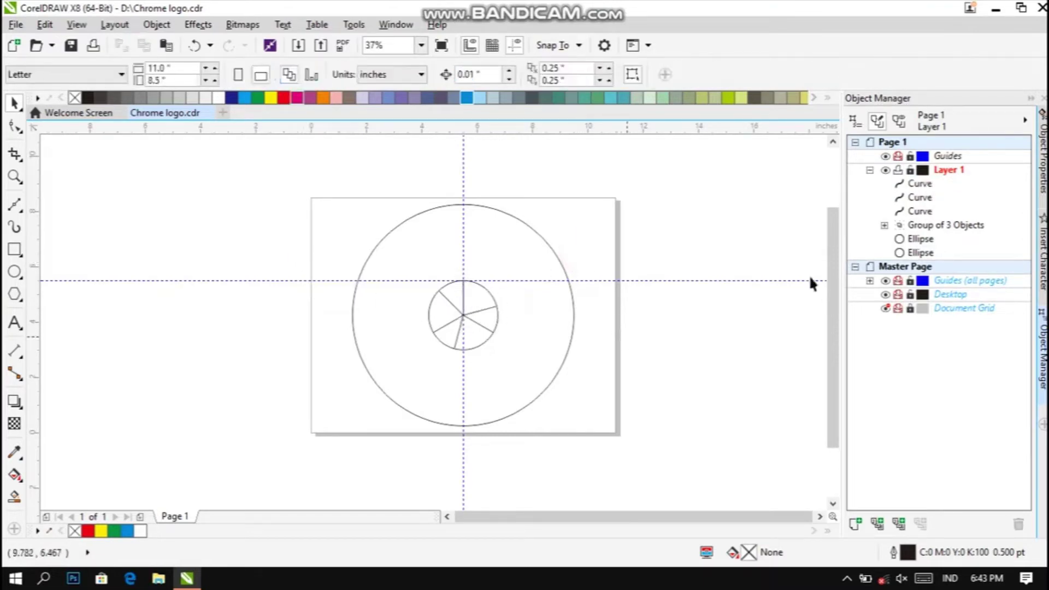
# Step: Group the three ungrouped line curves at 45, 165 and 285 degrees into one object
pyautogui.click(916, 213)
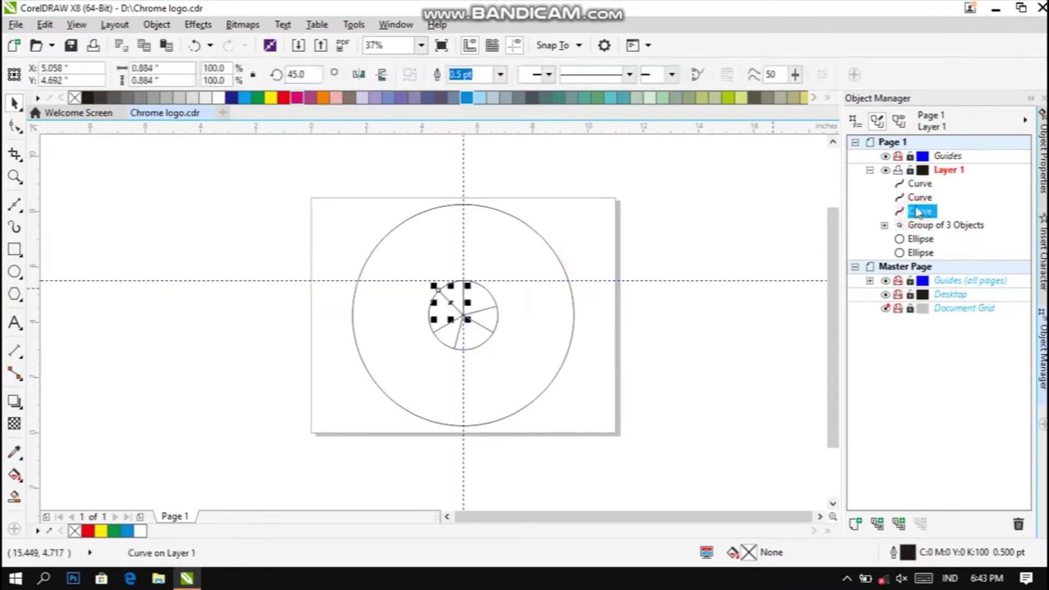
pyautogui.keyDown('shift'); pyautogui.click(917, 184); pyautogui.keyUp('shift')
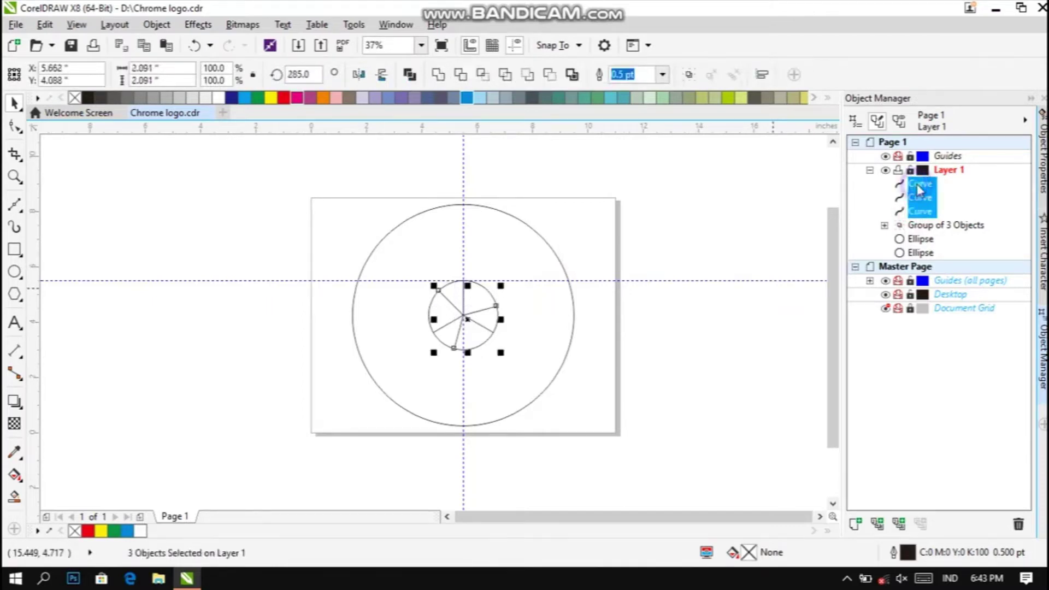
pyautogui.rightClick(920, 185)
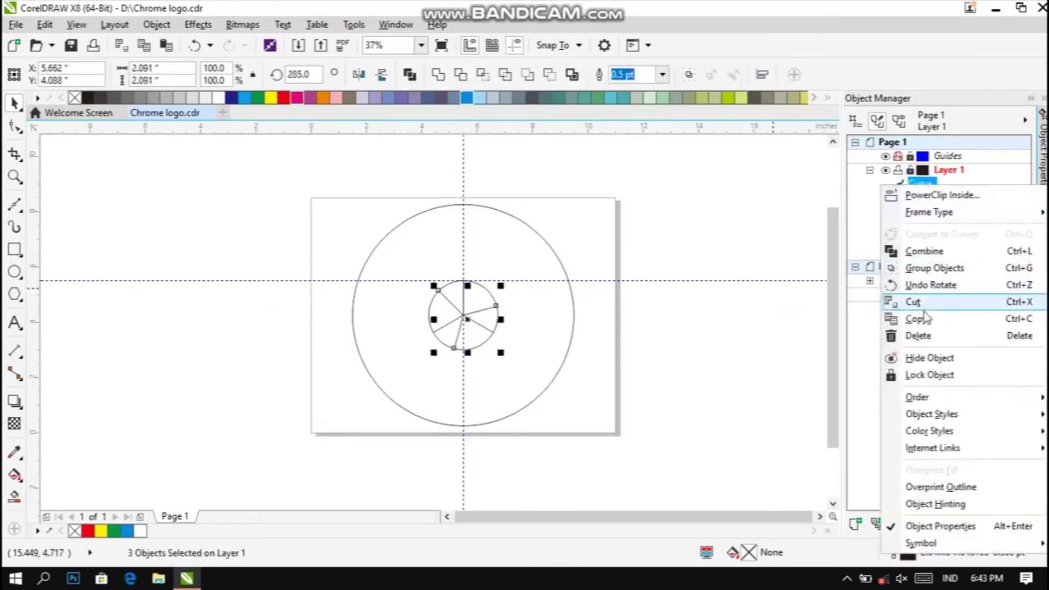
pyautogui.click(929, 268)
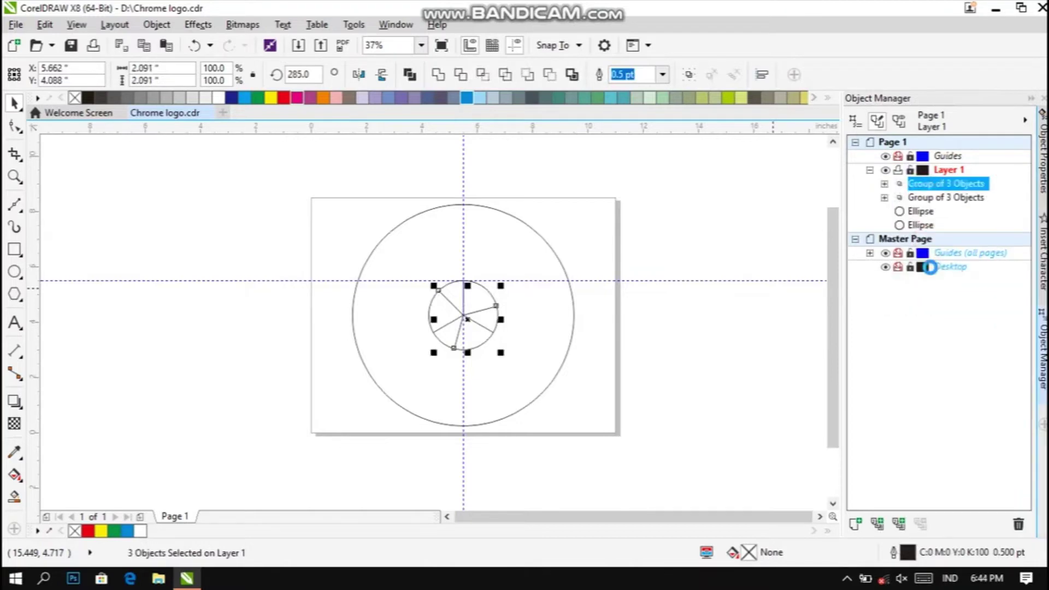
# Step: Move the rotation centre of the newly grouped lines onto the node at the circles' centre
pyautogui.click(479, 310)
pyautogui.scroll(3, 469, 314)
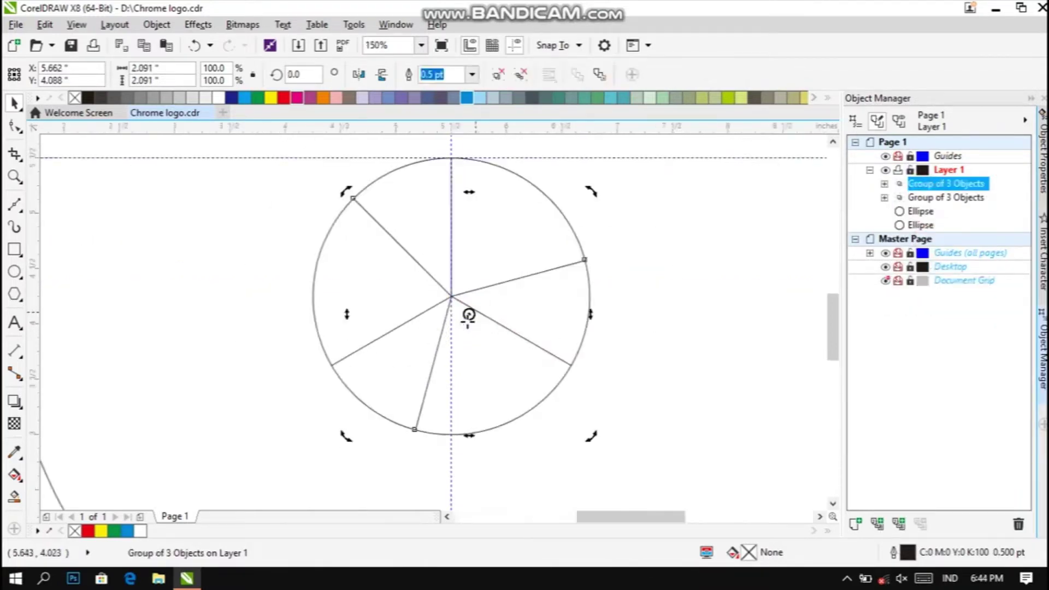
pyautogui.moveTo(469, 314); pyautogui.dragTo(453, 296)
pyautogui.click(711, 290)
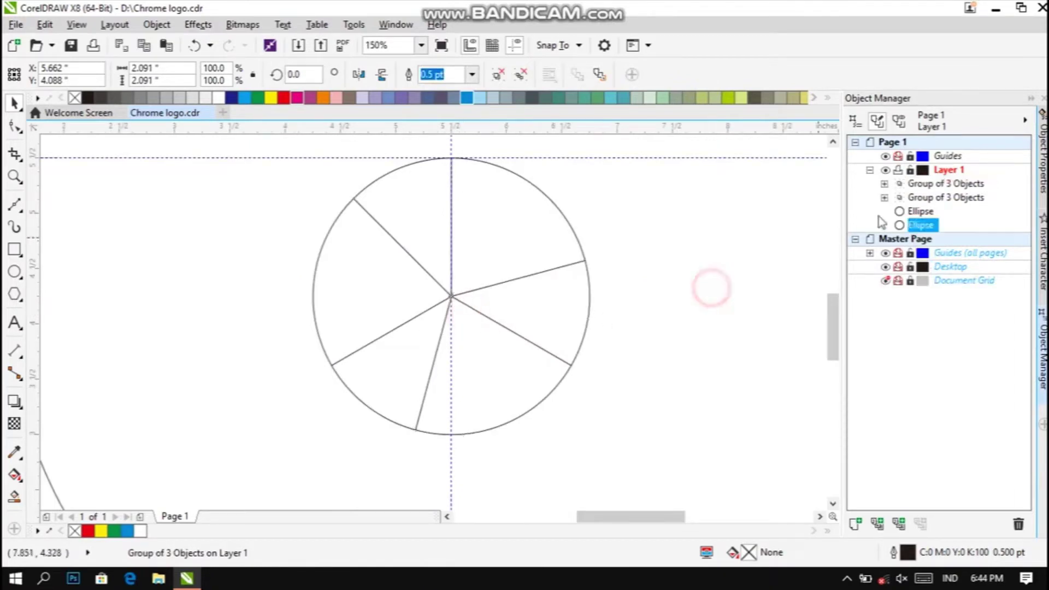
# Step: Move the rotation centre of the other line group, containing the vertical line, onto the circles' centre node
pyautogui.click(923, 198)
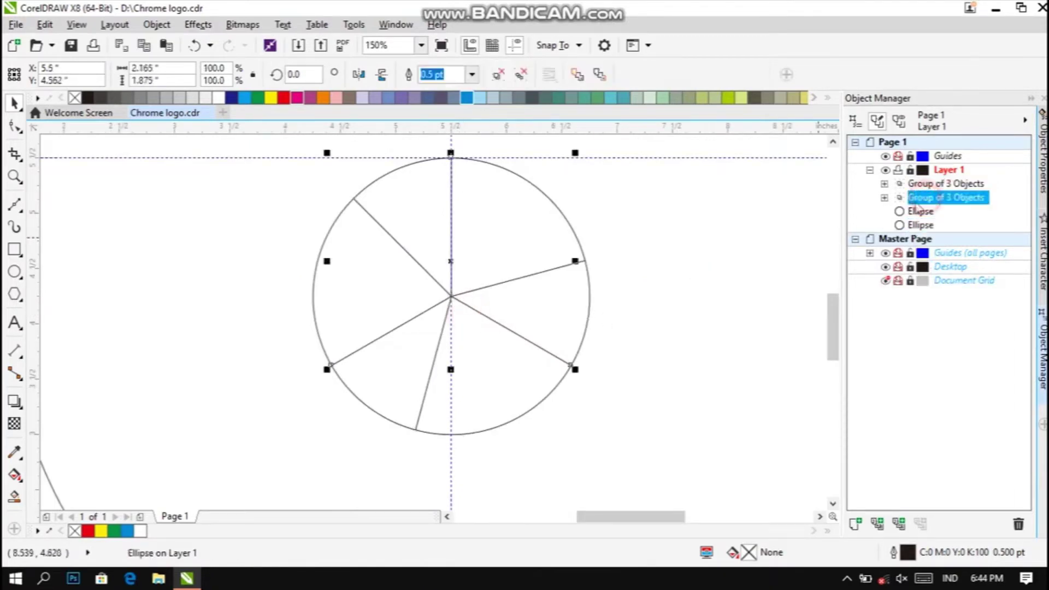
pyautogui.click(442, 296)
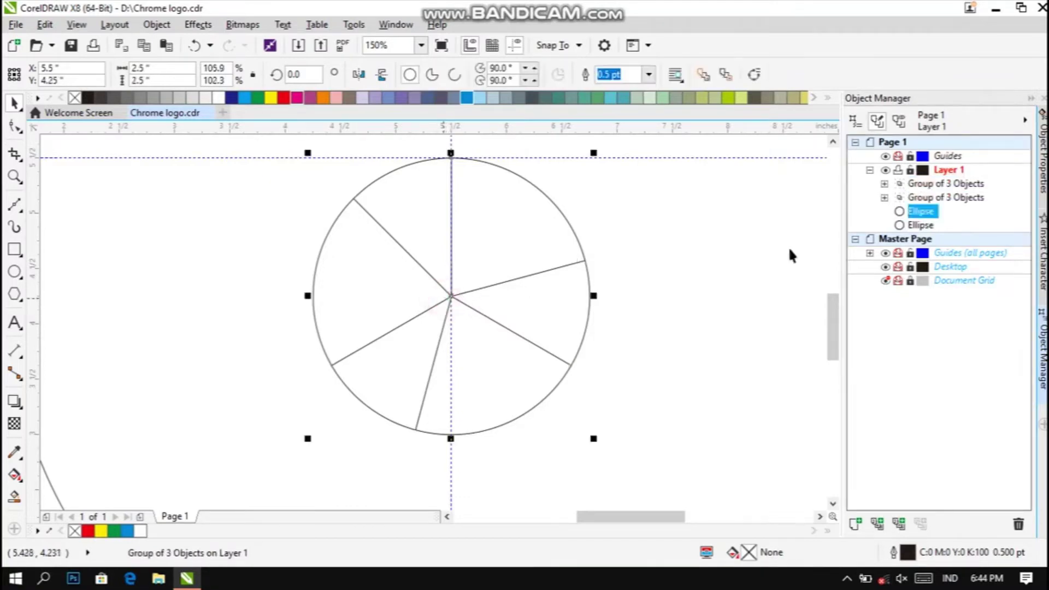
pyautogui.click(923, 198)
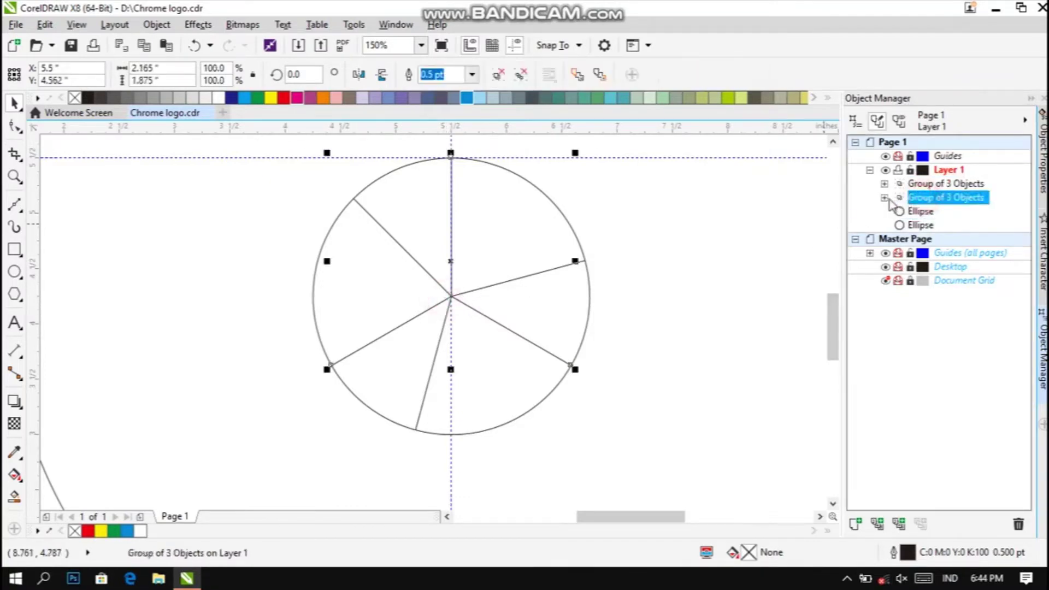
pyautogui.click(884, 197)
pyautogui.click(885, 197)
pyautogui.click(450, 264)
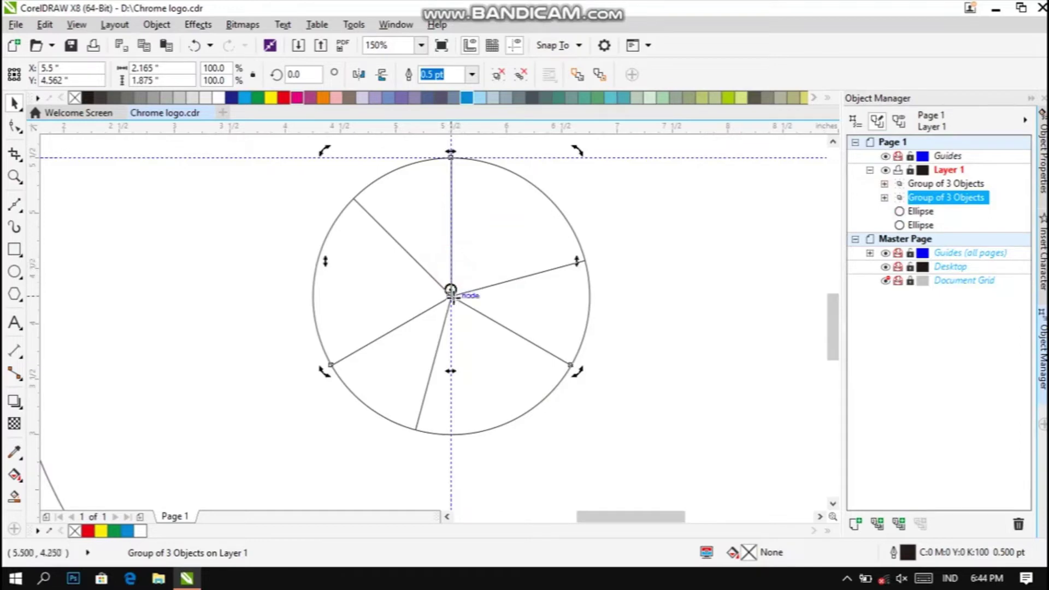
pyautogui.click(627, 291)
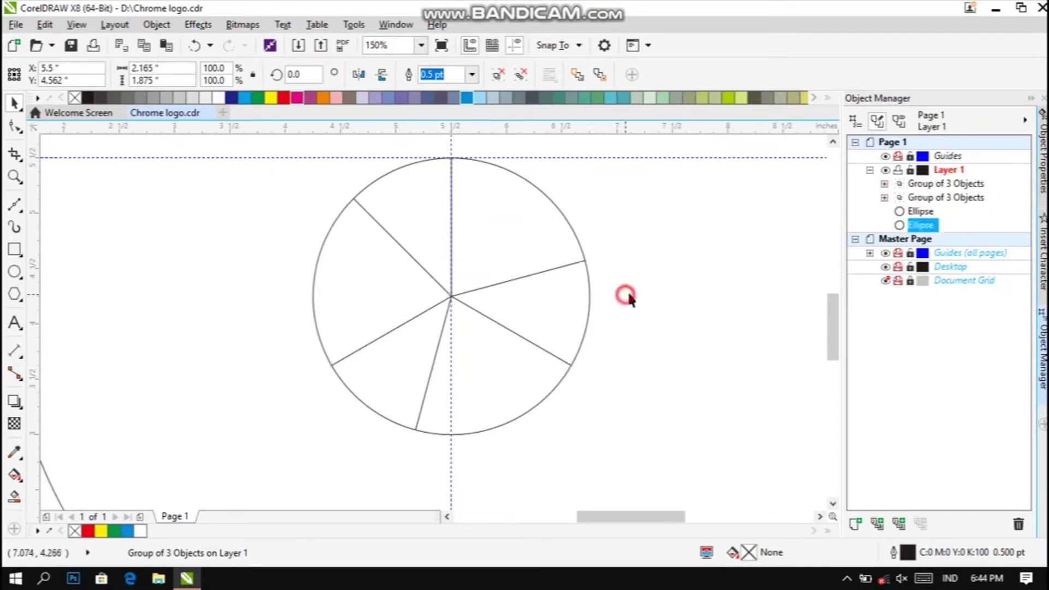
# Step: Check the rotation centre position of each of the two line groups
pyautogui.click(947, 183)
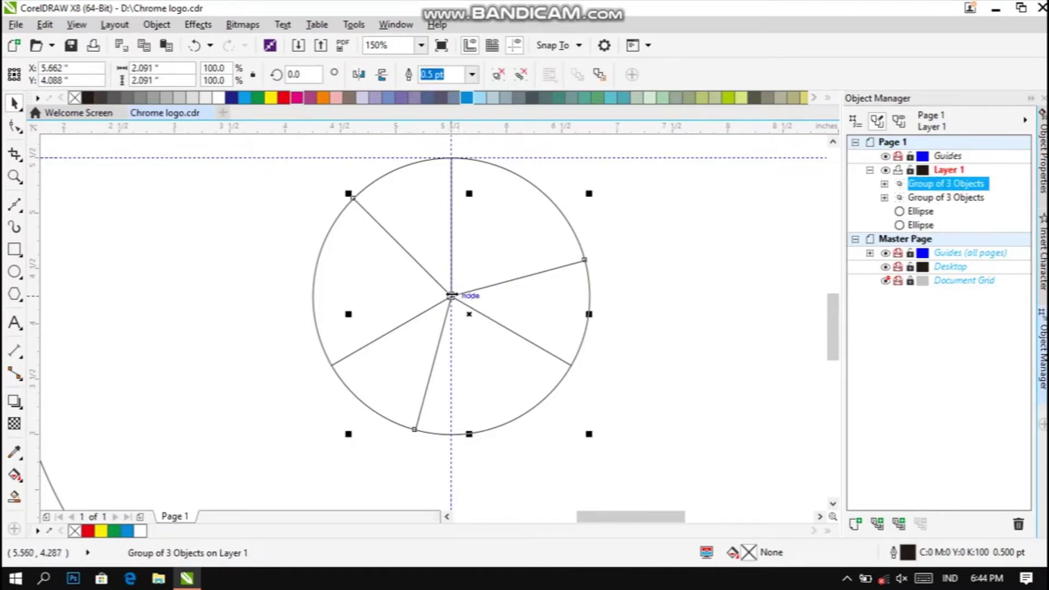
pyautogui.click(456, 293)
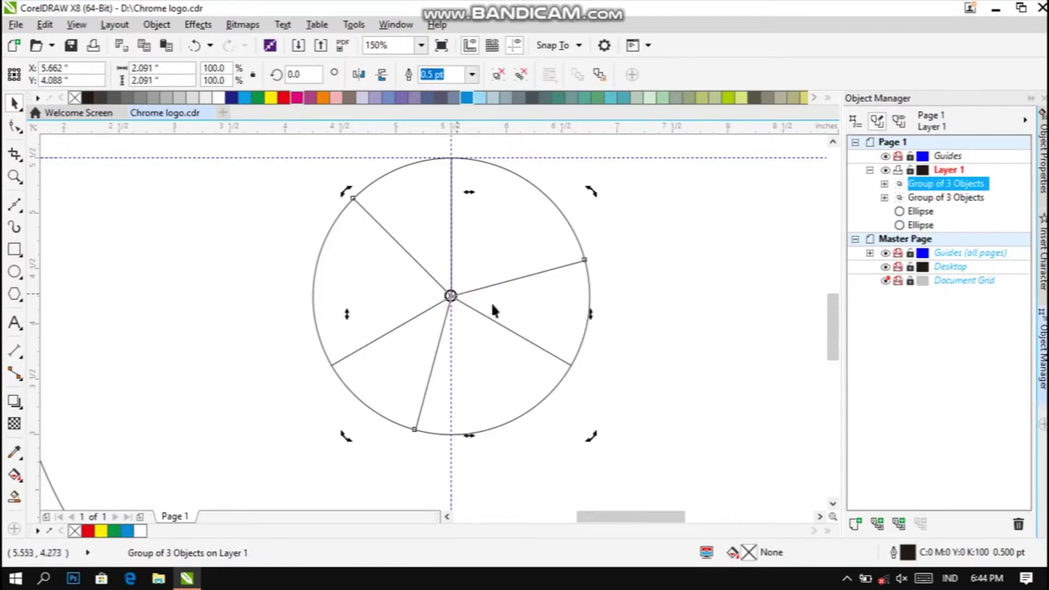
pyautogui.click(959, 198)
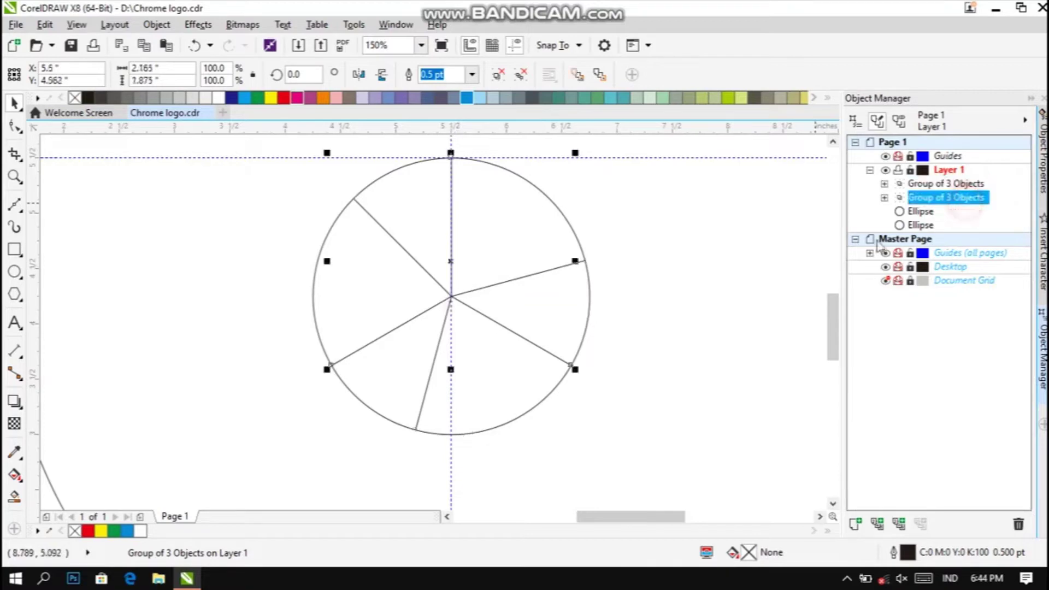
pyautogui.click(466, 303)
# Step: Group the two line groups inside the small circle into a single object
pyautogui.click(957, 185)
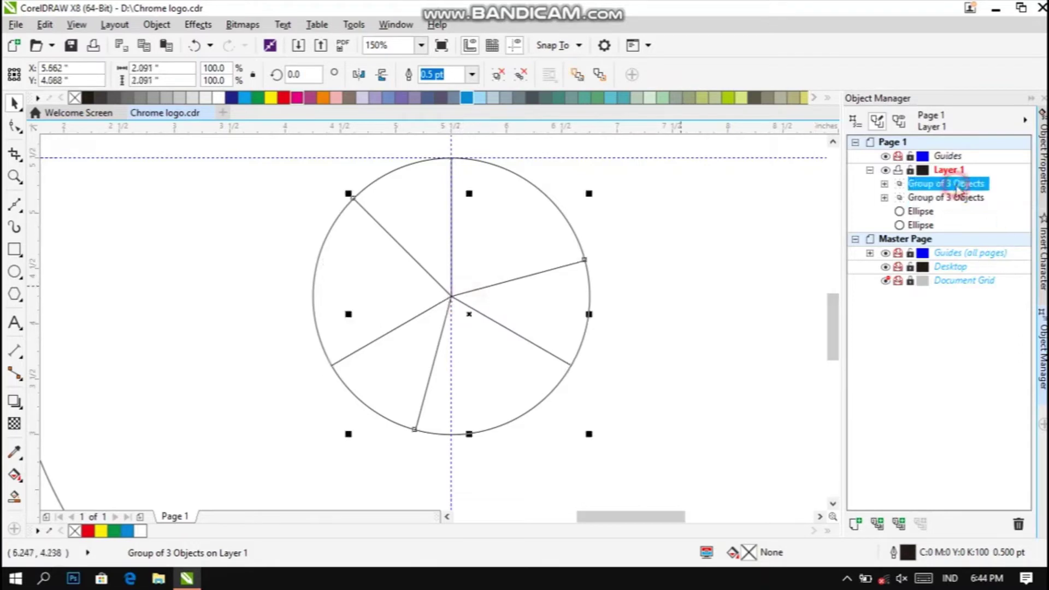
pyautogui.keyDown('ctrl'); pyautogui.click(958, 197); pyautogui.keyUp('ctrl')
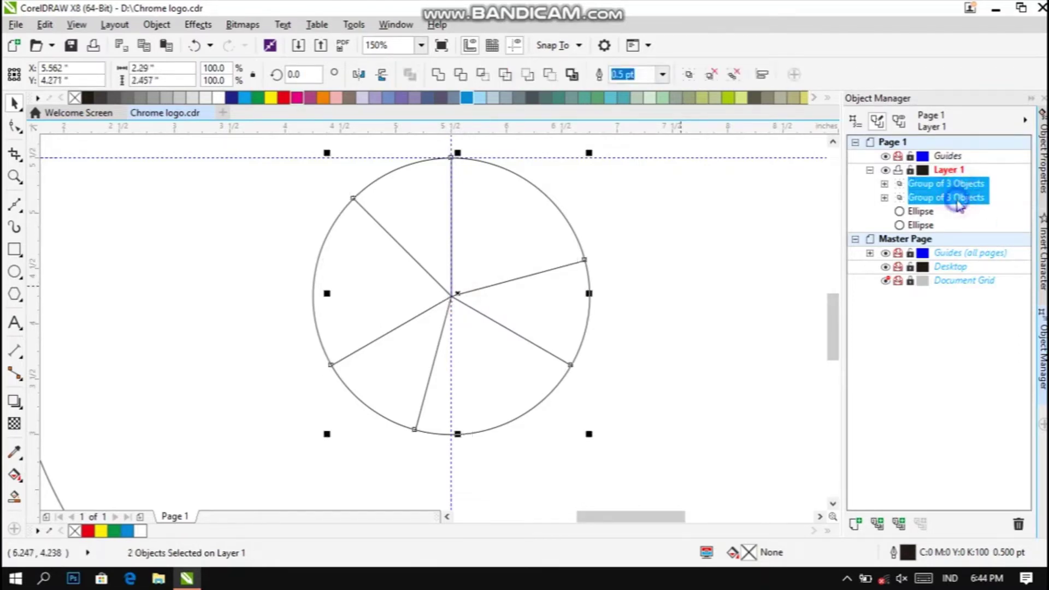
pyautogui.rightClick(956, 198)
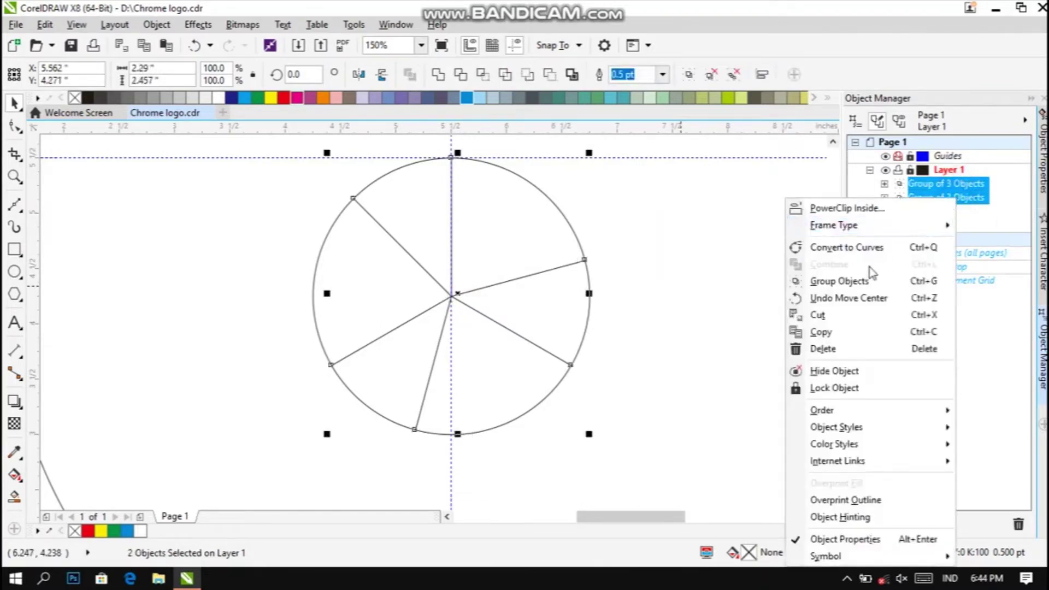
pyautogui.click(860, 281)
pyautogui.press('F5')
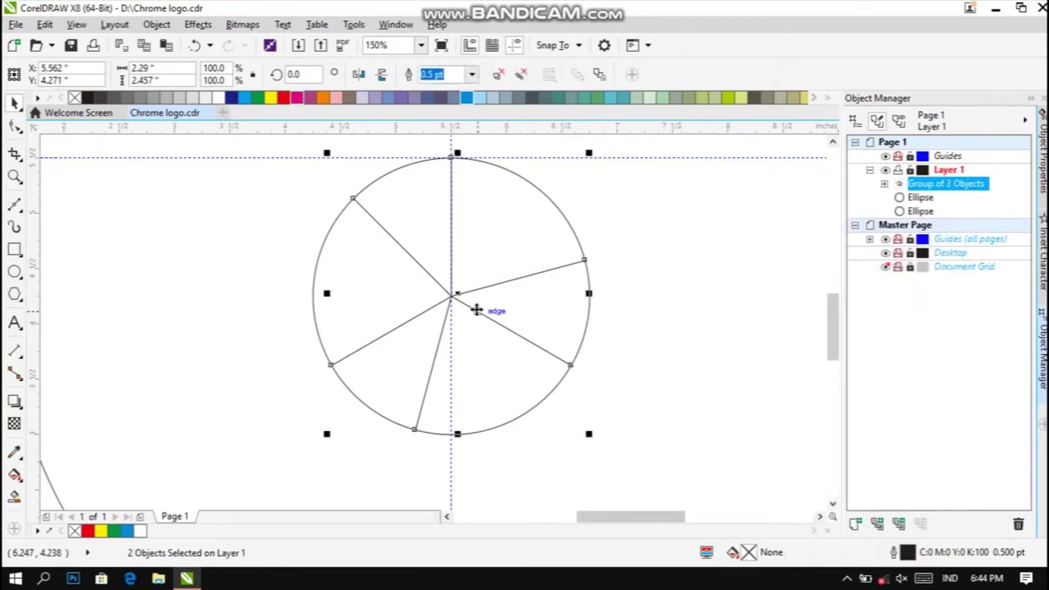
# Step: Move the combined line group's rotation centre onto the circles' centre node
pyautogui.click(475, 310)
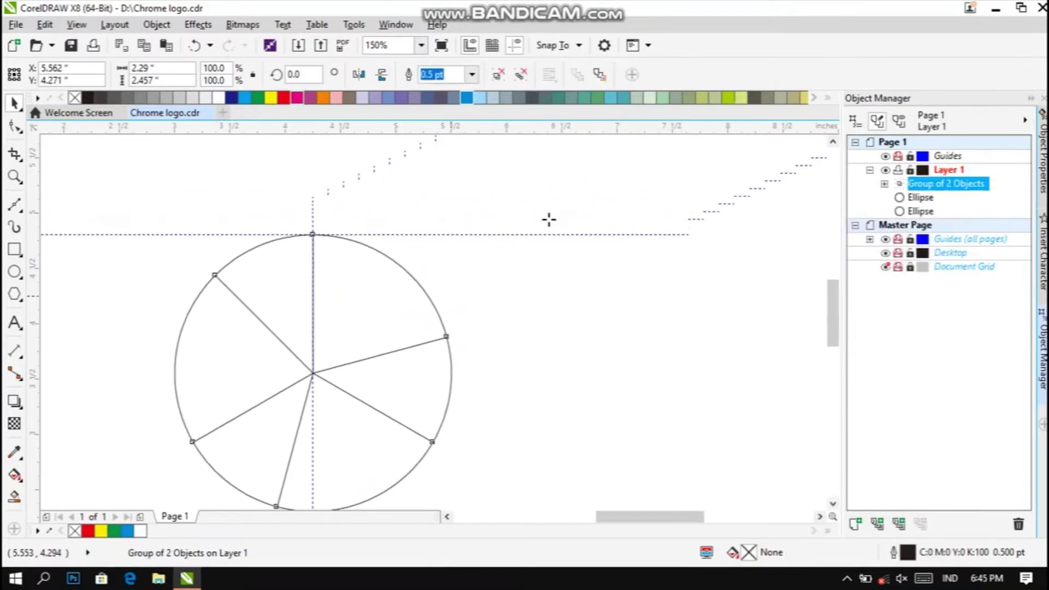
pyautogui.click(423, 325)
pyautogui.moveTo(369, 365); pyautogui.dragTo(318, 383)
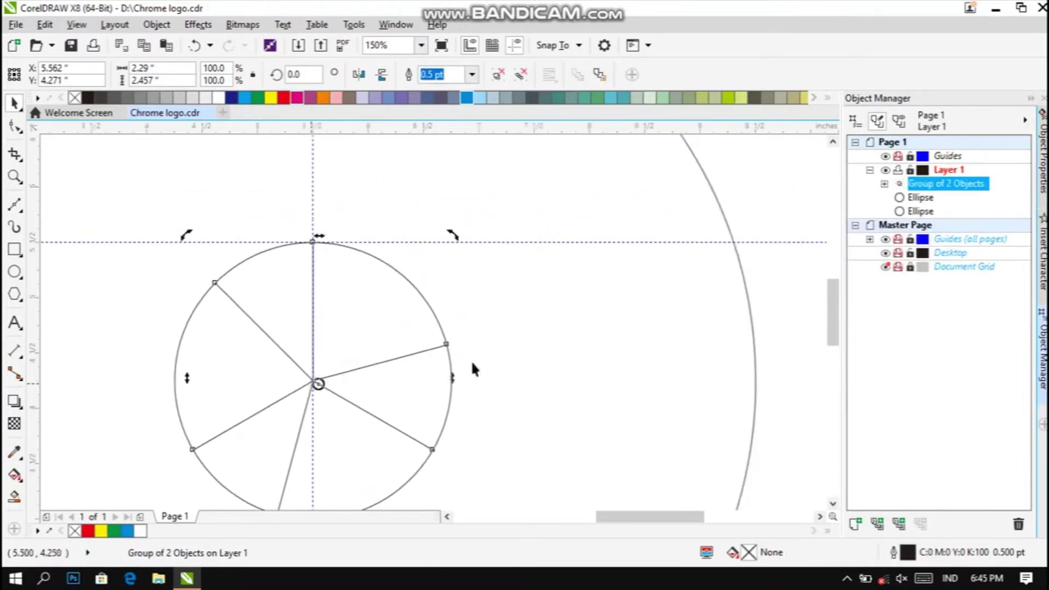
pyautogui.click(570, 349)
# Step: Rotate the combined line group freely about the circles' centre to an angle of about 290.3 degrees
pyautogui.moveTo(603, 516); pyautogui.dragTo(576, 520)
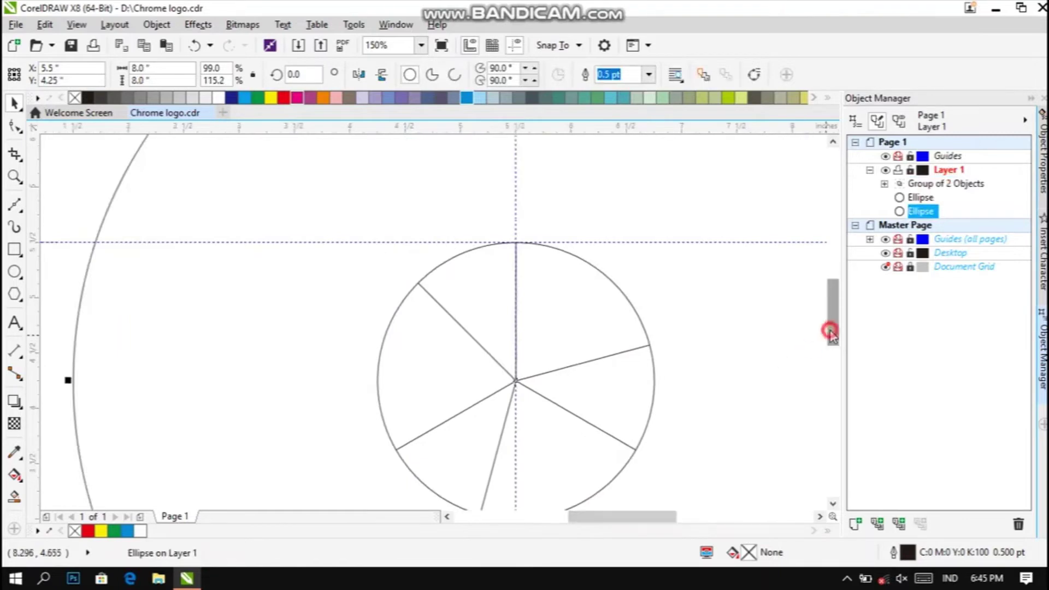
pyautogui.moveTo(830, 332)
pyautogui.mouseDown()
pyautogui.moveTo(831, 364)
pyautogui.moveTo(830, 346)
pyautogui.mouseUp()
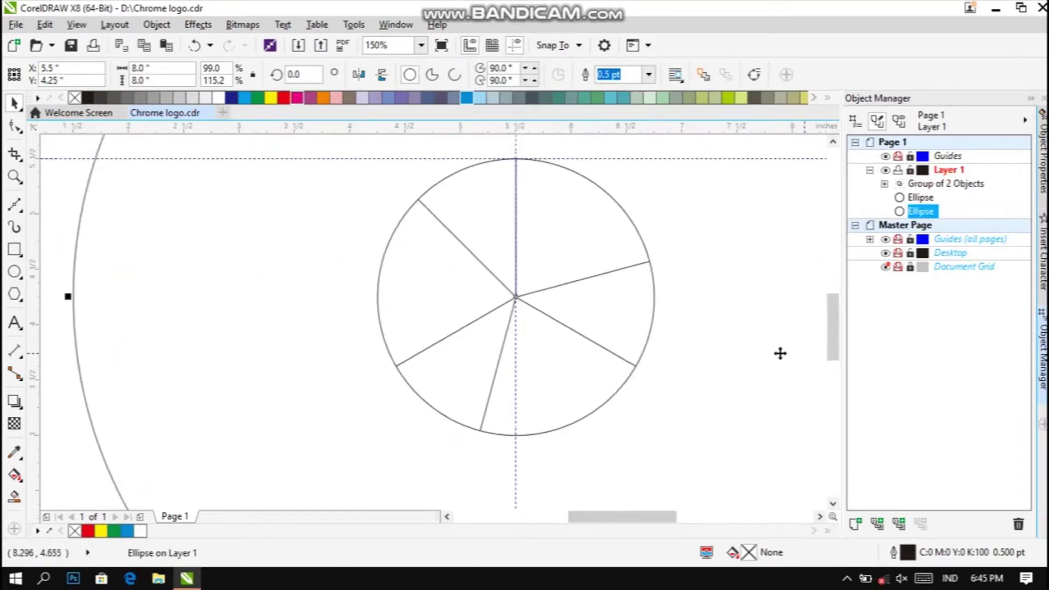
pyautogui.click(923, 185)
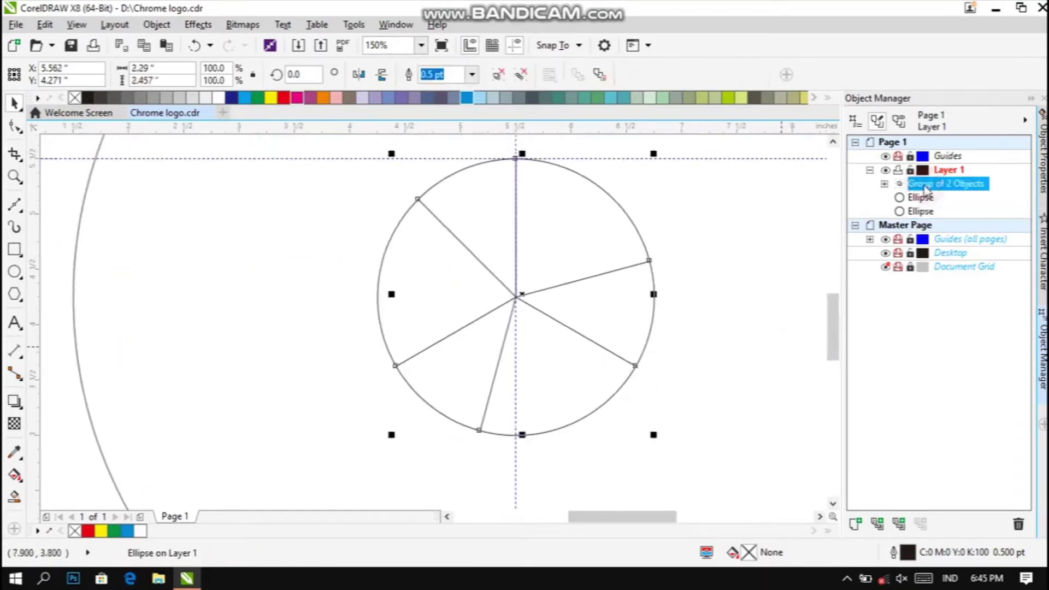
pyautogui.click(523, 294)
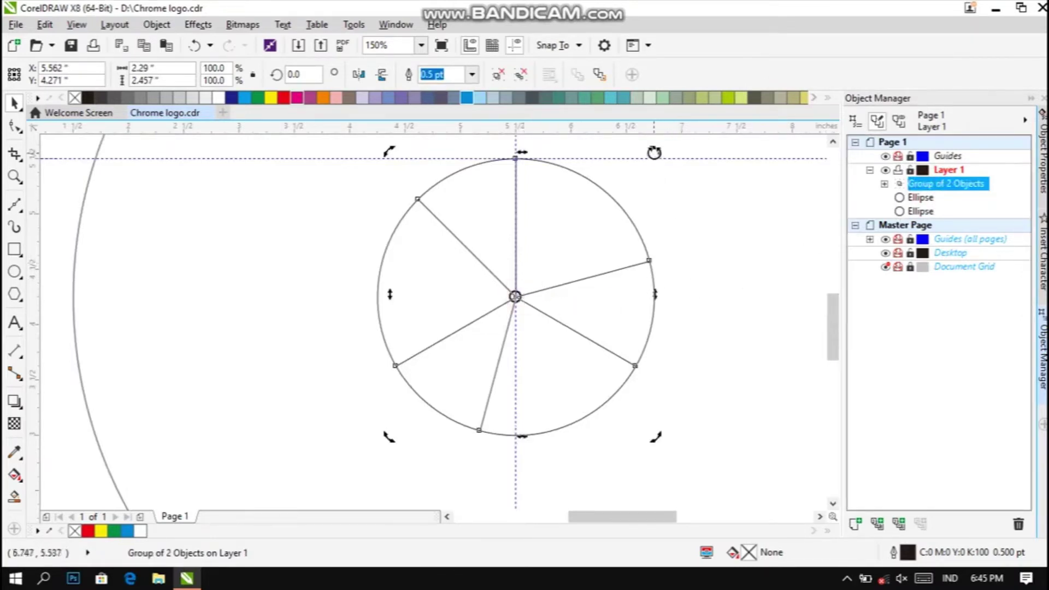
pyautogui.moveTo(657, 156); pyautogui.dragTo(740, 394)
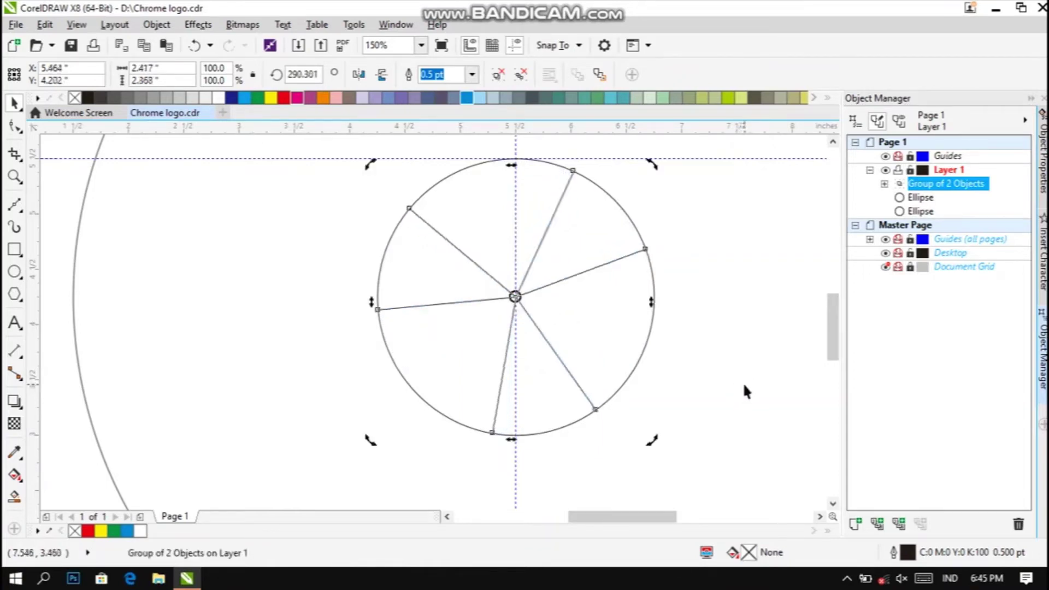
pyautogui.moveTo(833, 327); pyautogui.dragTo(833, 318)
pyautogui.scroll(-2, 741, 322)
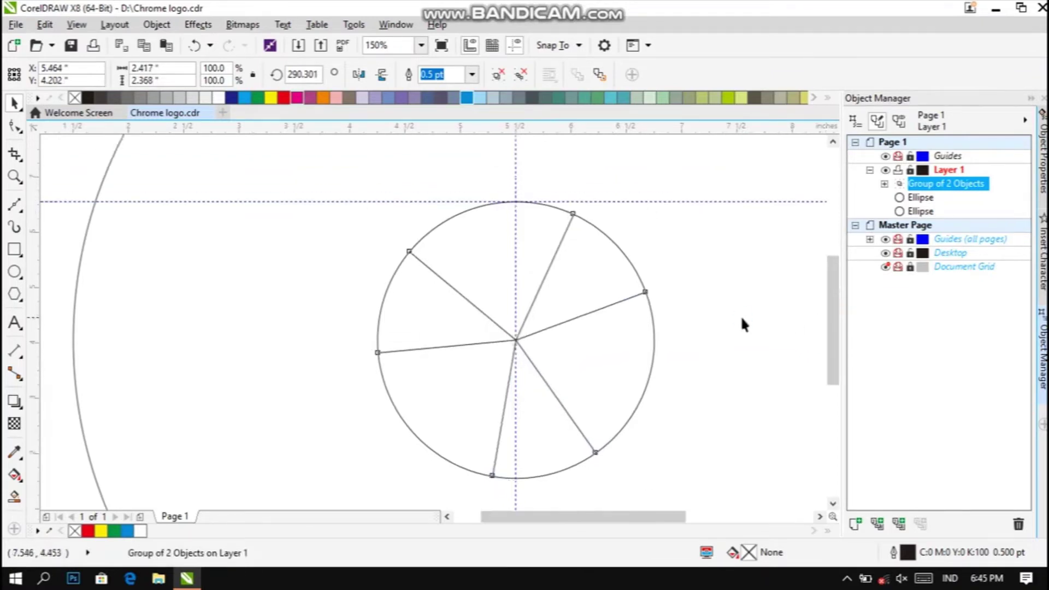
# Step: Ungroup the combined radial line group completely into six separate lines
pyautogui.moveTo(585, 516); pyautogui.dragTo(624, 519)
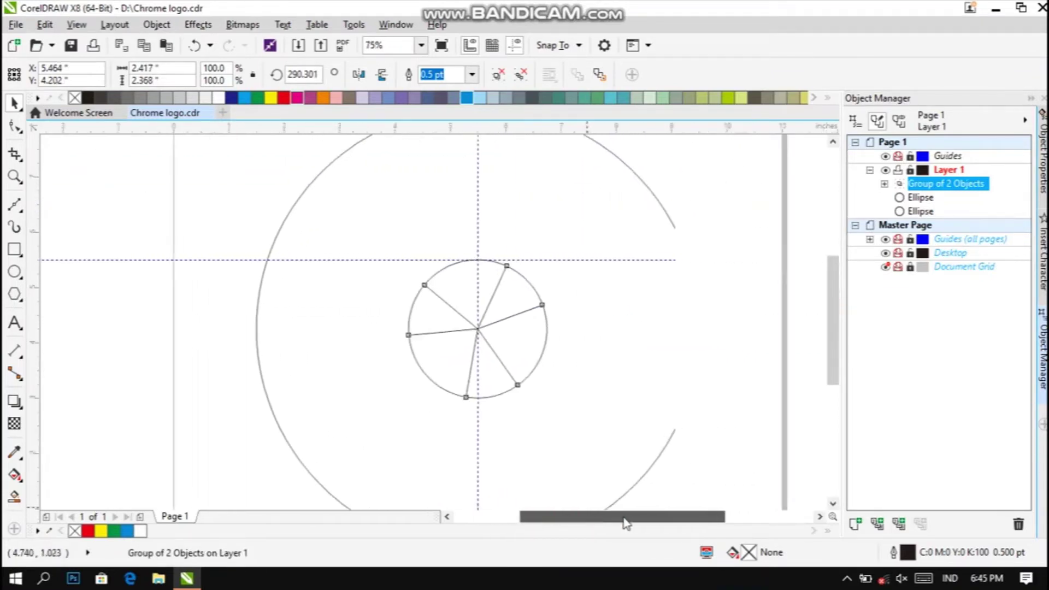
pyautogui.moveTo(836, 314); pyautogui.dragTo(831, 302)
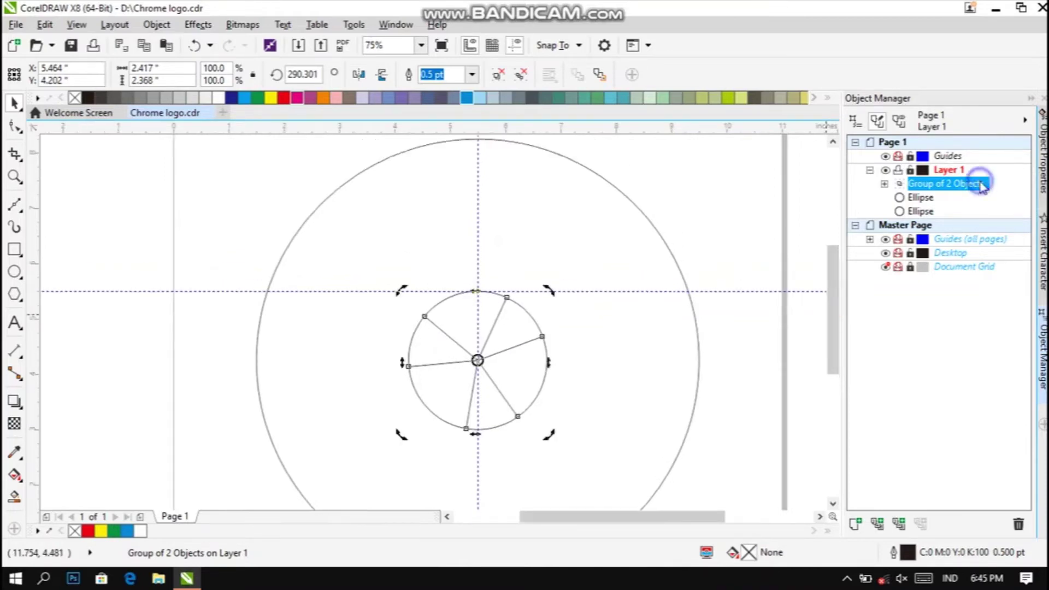
pyautogui.rightClick(983, 187)
pyautogui.click(889, 225)
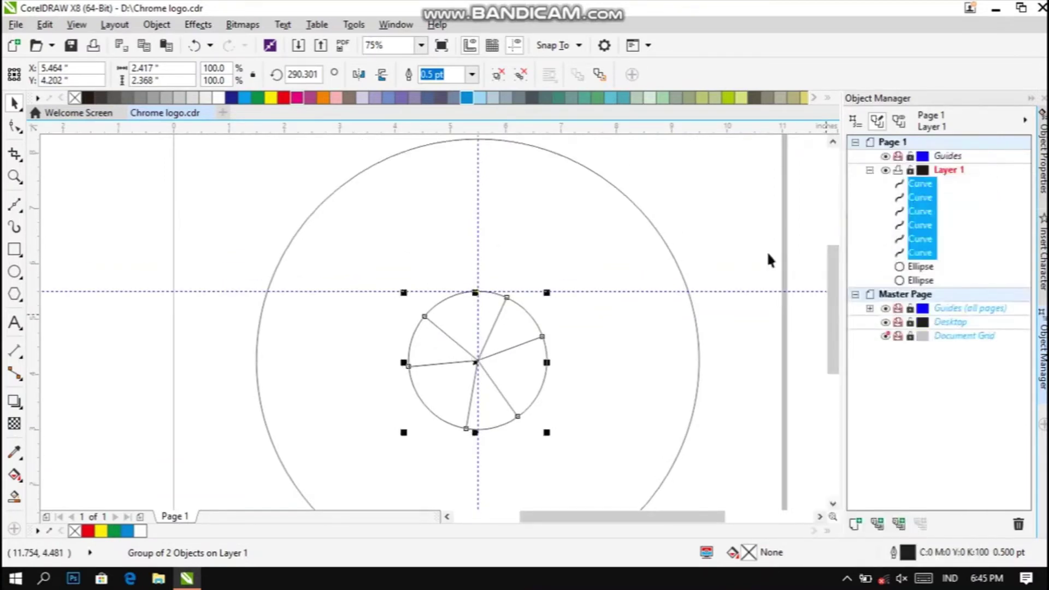
pyautogui.click(710, 257)
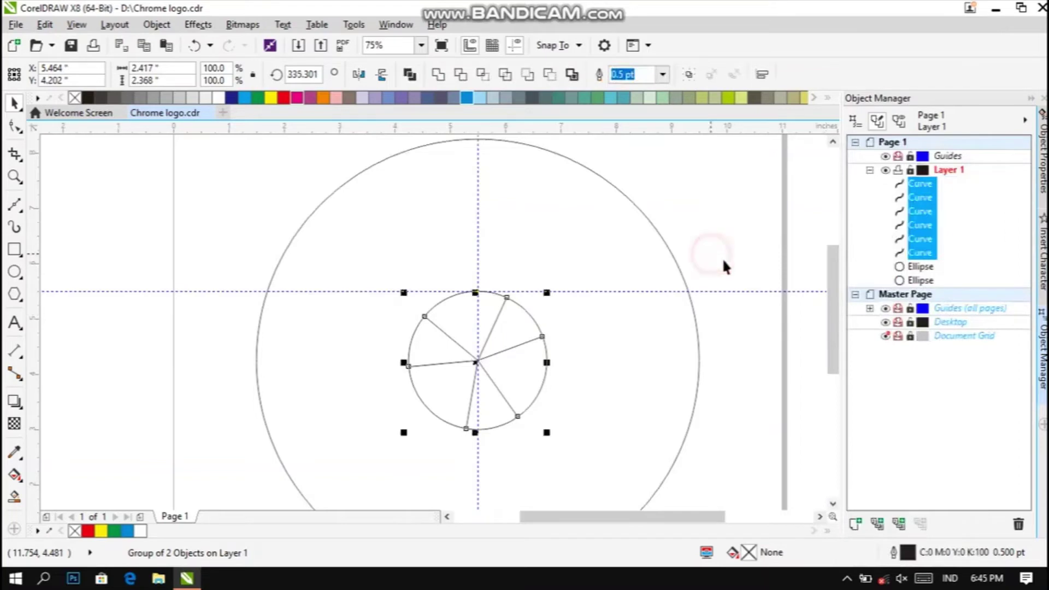
# Step: Scale the right, upper-left and bottom radial lines outward past the large circle, the upper-left one to about 366% and the bottom one to about 341%
pyautogui.click(919, 254)
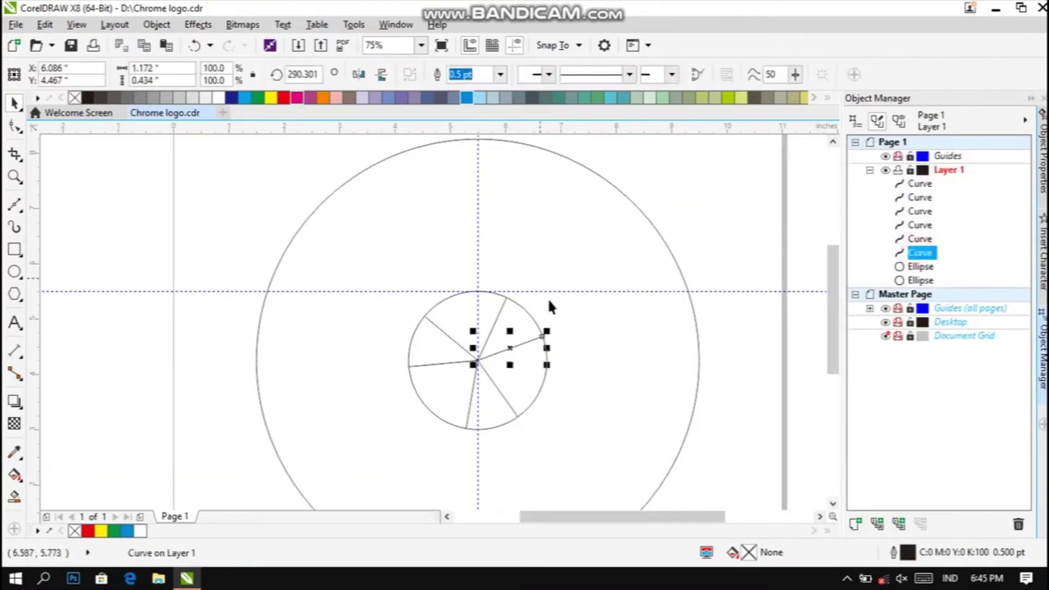
pyautogui.moveTo(547, 331); pyautogui.dragTo(733, 219)
pyautogui.click(922, 240)
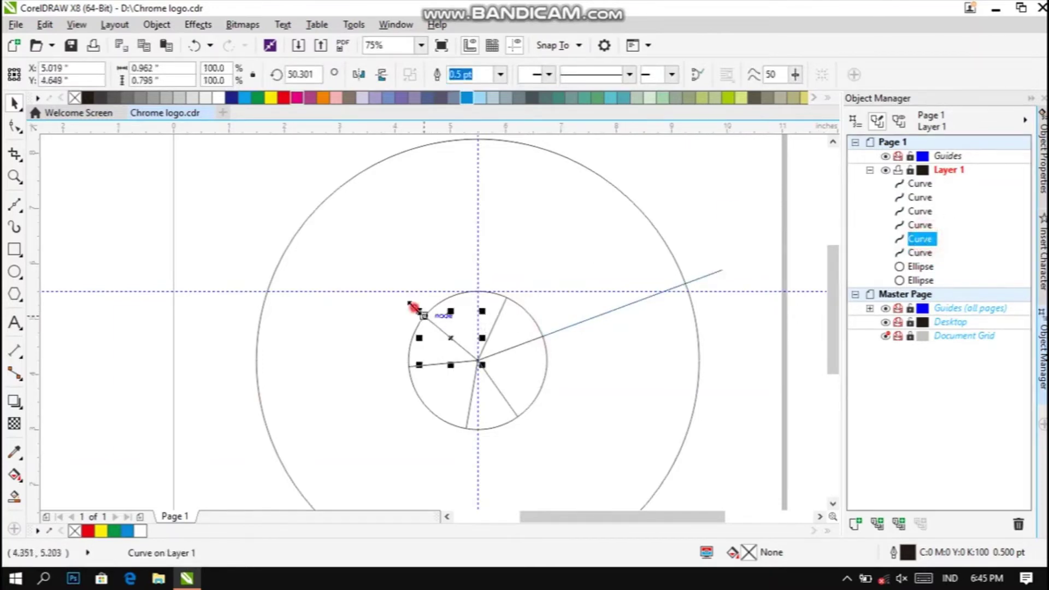
pyautogui.moveTo(414, 308); pyautogui.dragTo(273, 187)
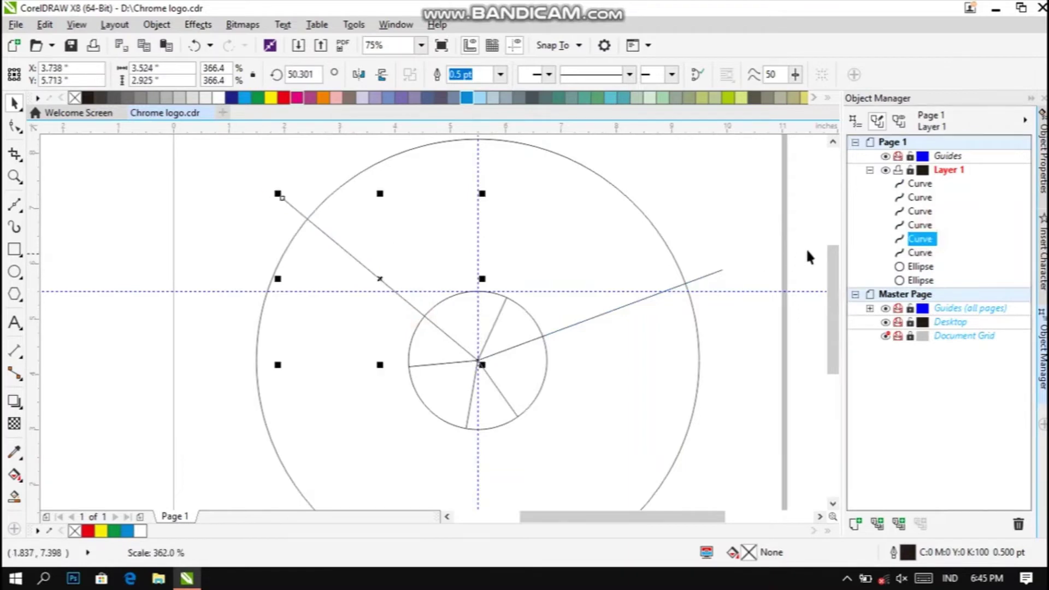
pyautogui.click(917, 226)
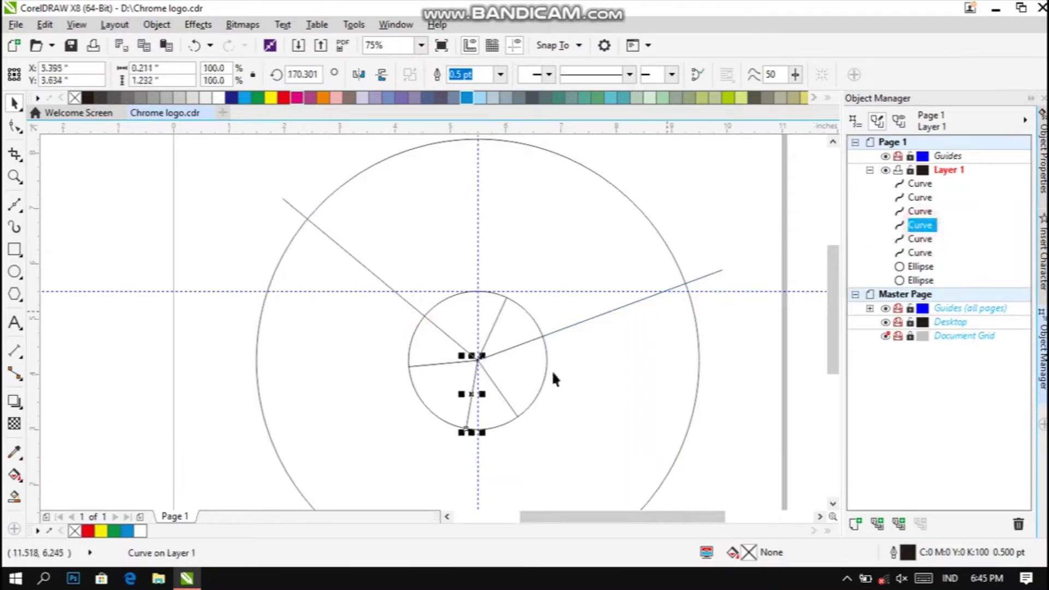
pyautogui.moveTo(460, 433); pyautogui.dragTo(372, 476)
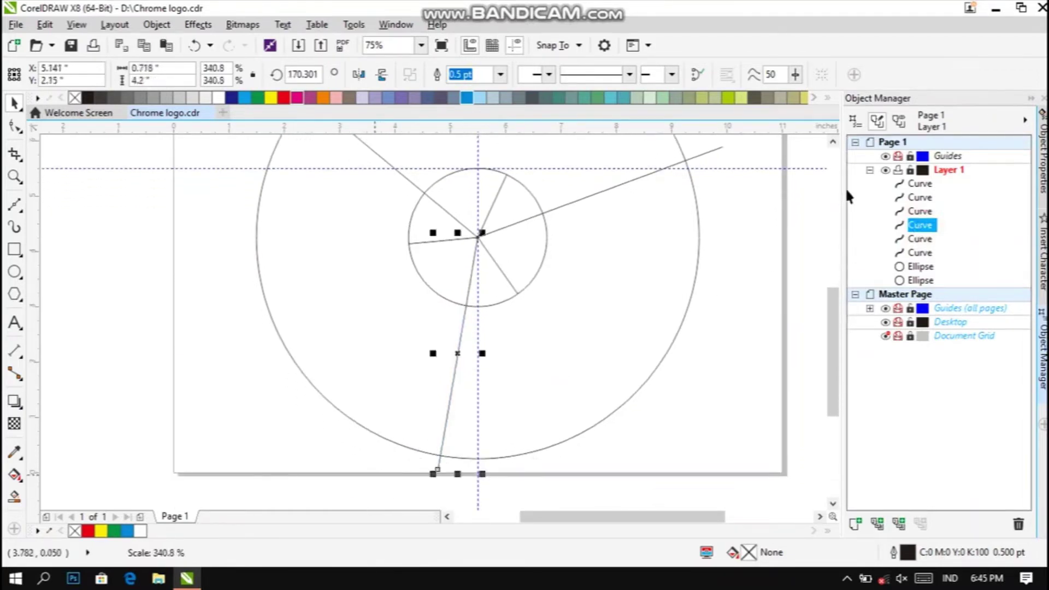
# Step: Scale the upper-right, left and lower-right radial lines past the large circle, the left one to about 344.5% and the lower-right one to about 356%
pyautogui.click(917, 224)
pyautogui.click(917, 212)
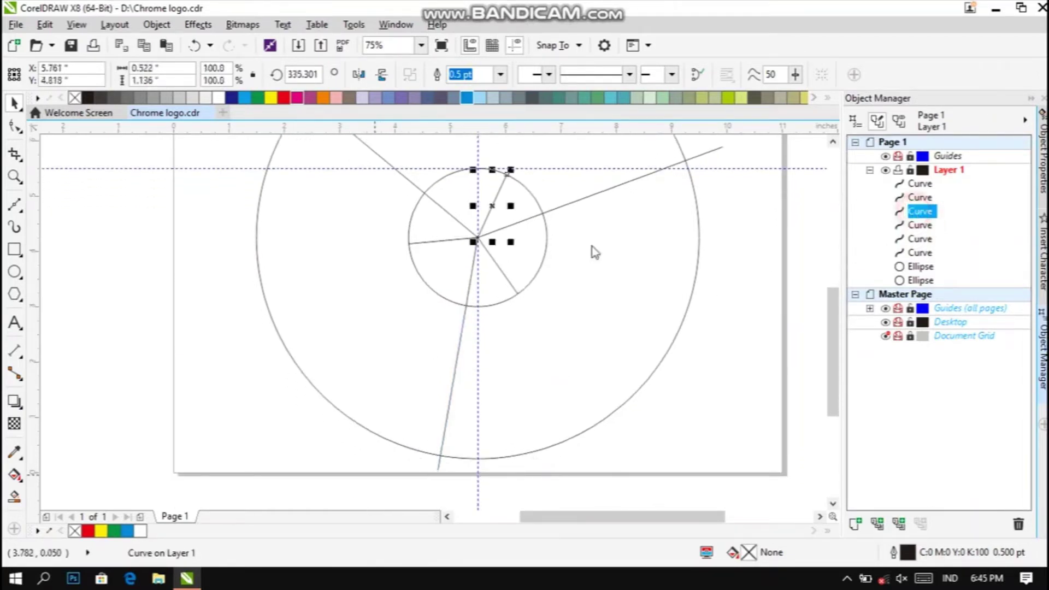
pyautogui.moveTo(510, 169); pyautogui.dragTo(587, 165)
pyautogui.click(919, 198)
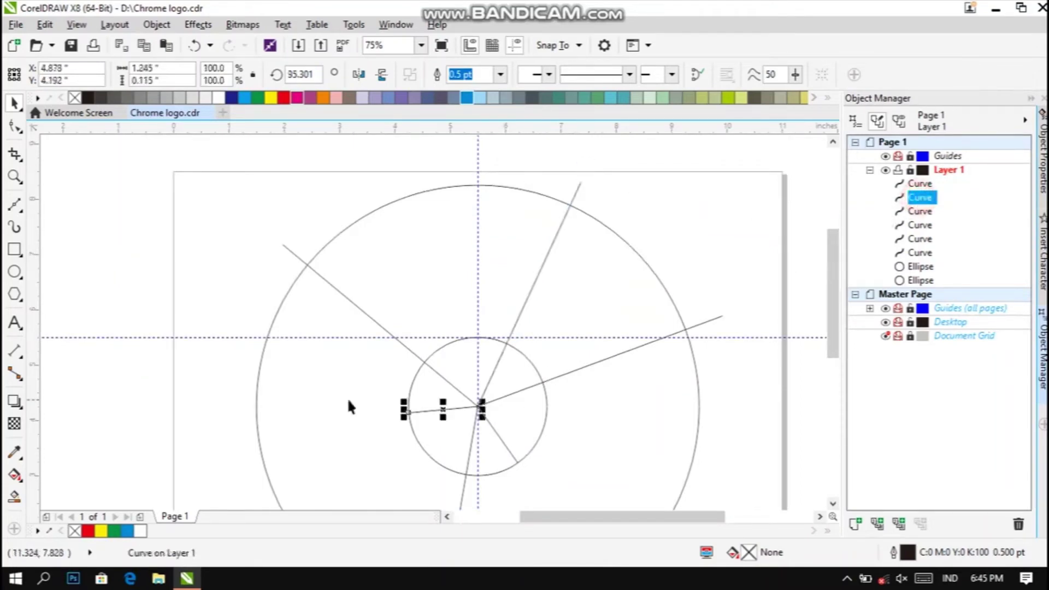
pyautogui.moveTo(400, 418)
pyautogui.mouseDown()
pyautogui.moveTo(227, 510)
pyautogui.moveTo(232, 438)
pyautogui.mouseUp()
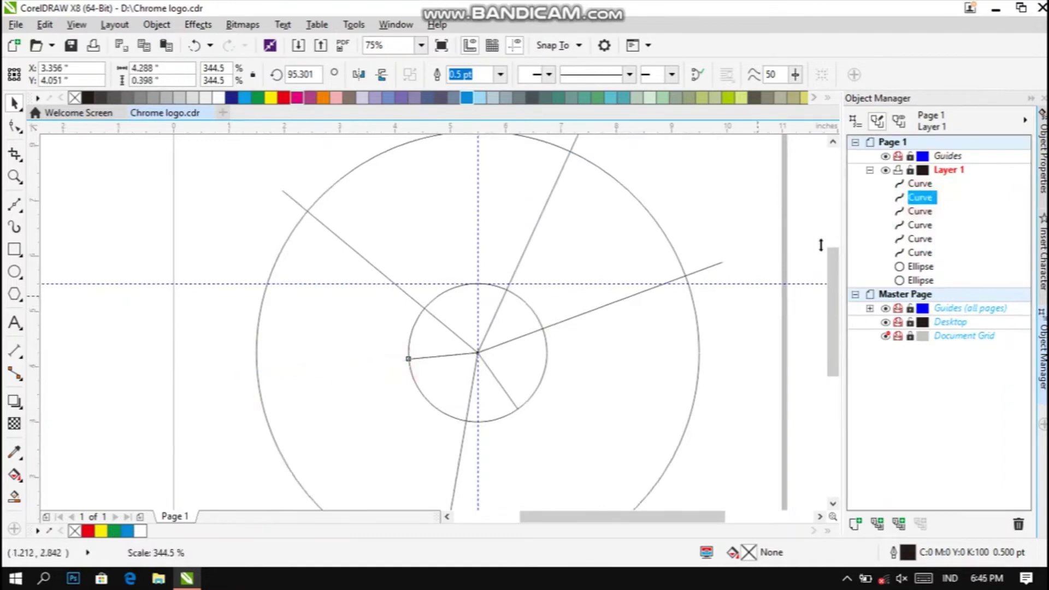
pyautogui.click(919, 185)
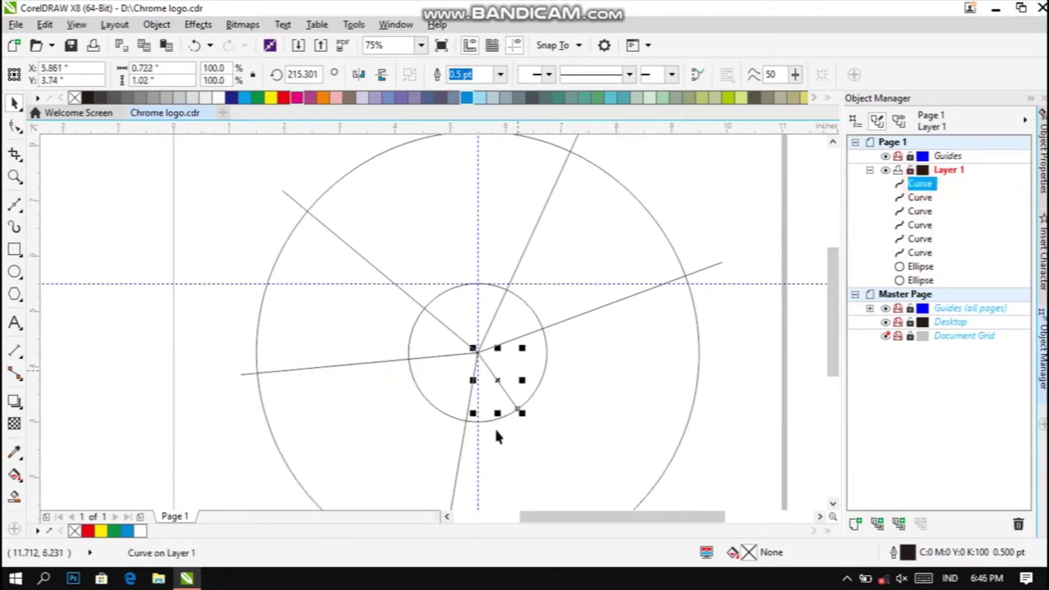
pyautogui.moveTo(523, 414); pyautogui.dragTo(672, 486)
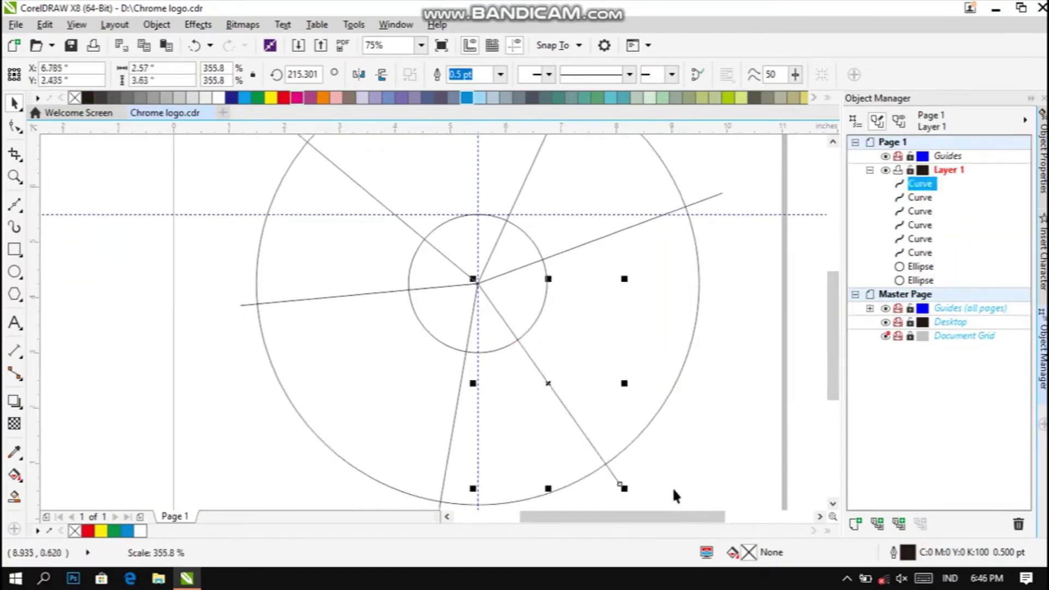
# Step: Draw a closed four-node shape through the left and upper-right lines' small-circle crossings and the upper-left and right lines' large-circle crossings
pyautogui.moveTo(828, 302); pyautogui.dragTo(828, 264)
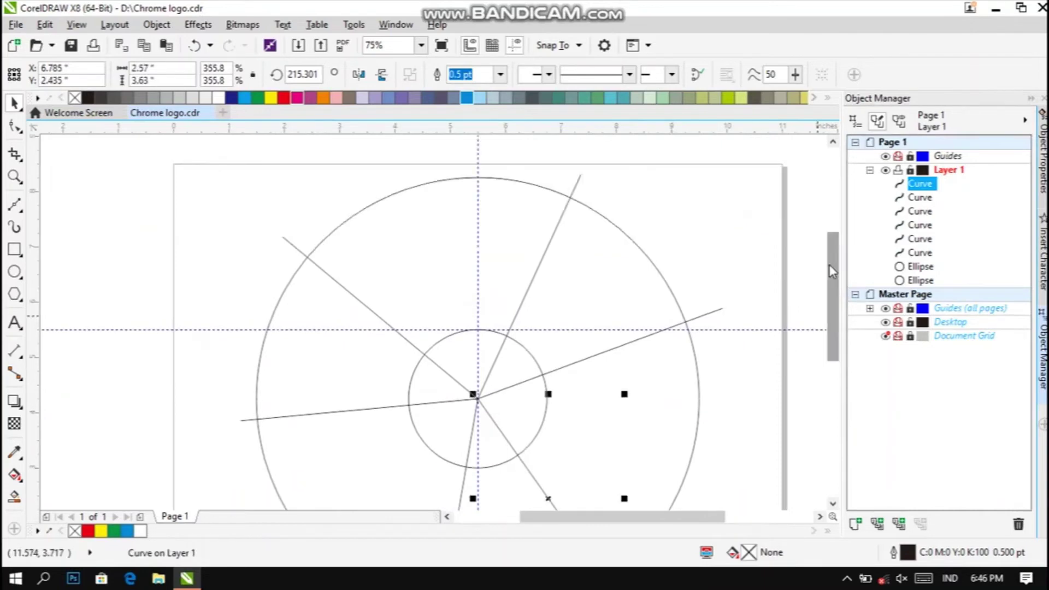
pyautogui.click(16, 206)
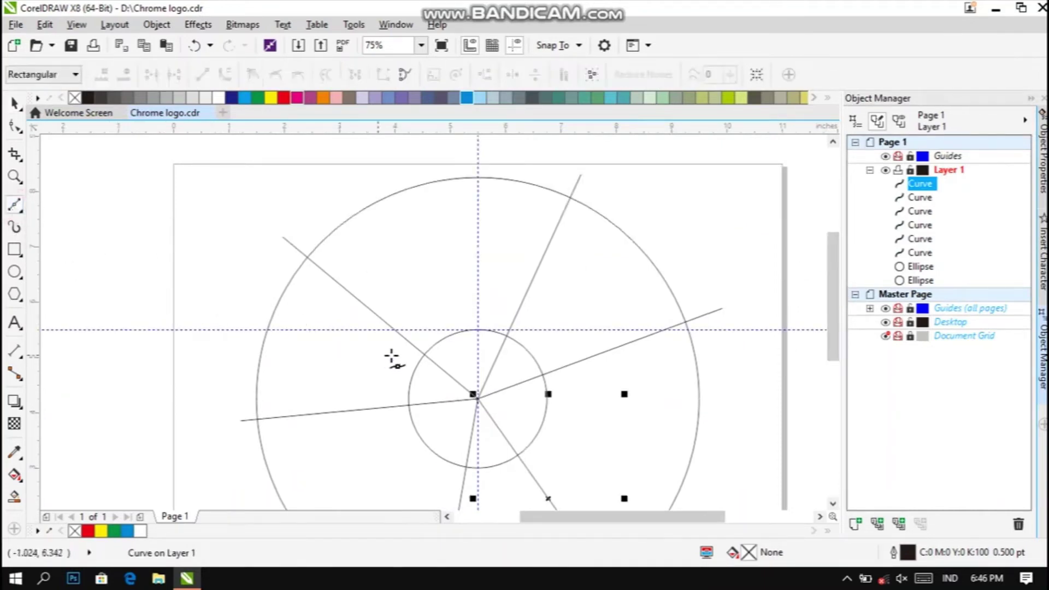
pyautogui.click(409, 405)
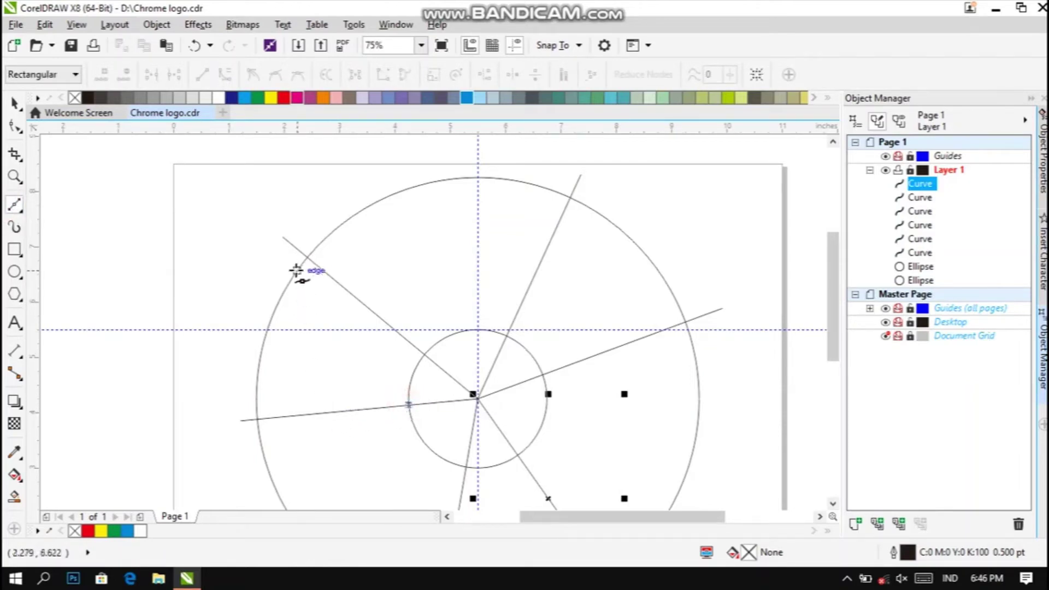
pyautogui.click(307, 256)
pyautogui.click(307, 256)
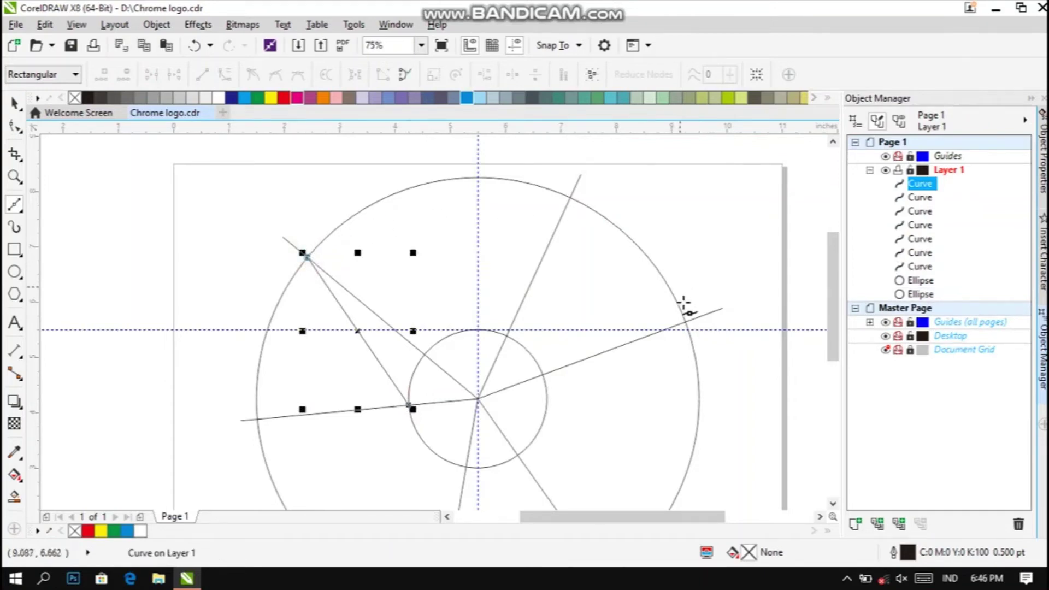
pyautogui.click(685, 321)
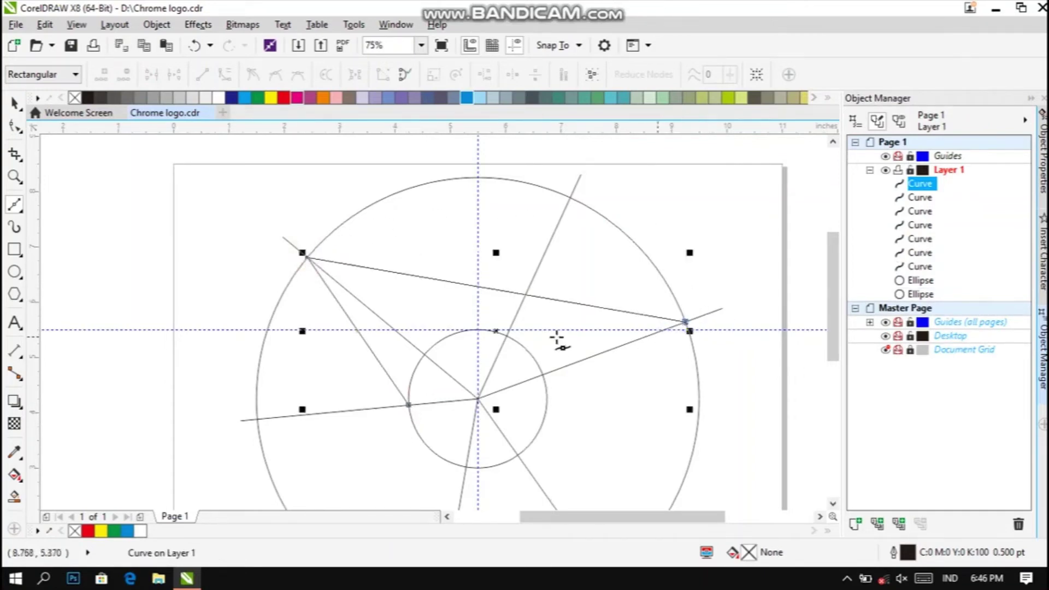
pyautogui.click(507, 334)
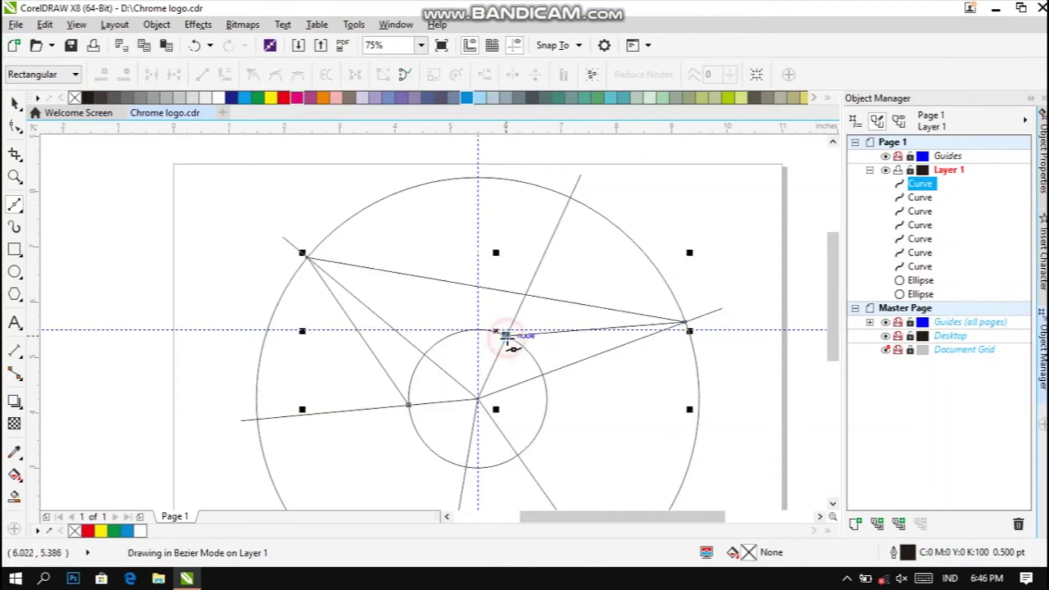
pyautogui.click(408, 404)
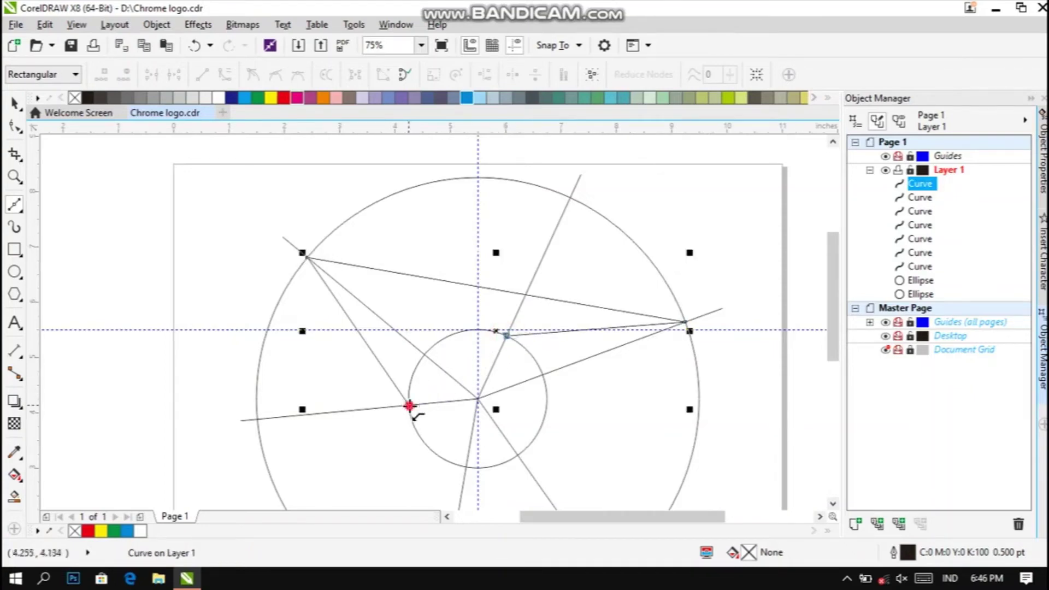
pyautogui.click(14, 128)
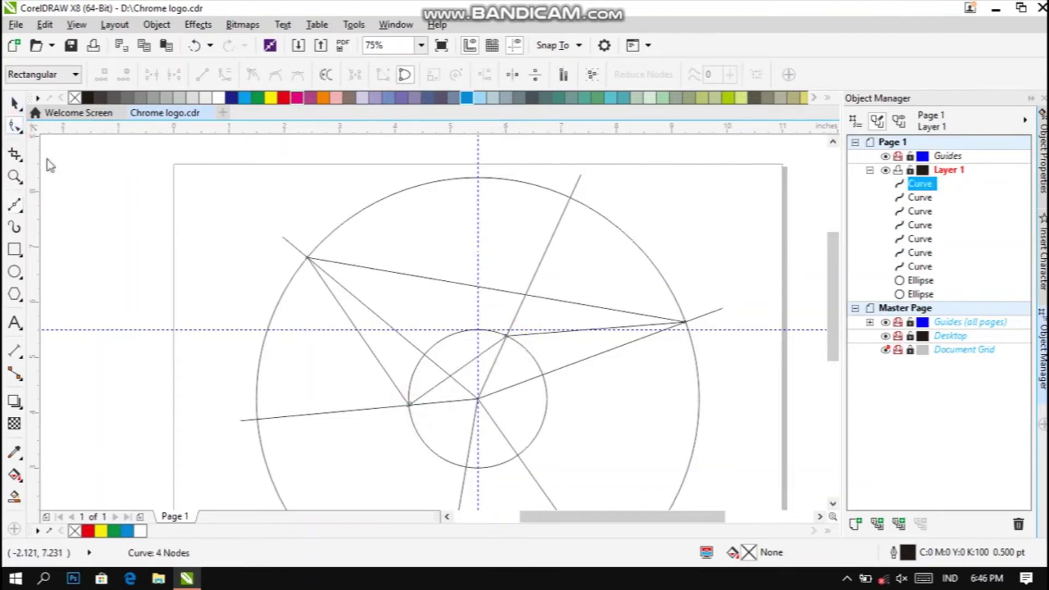
pyautogui.click(383, 271)
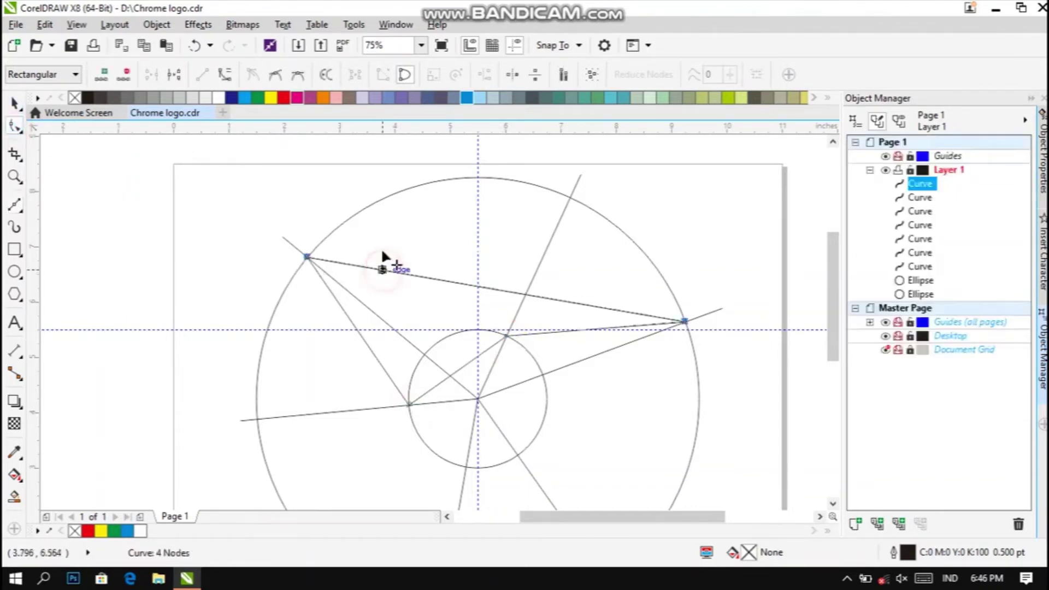
pyautogui.moveTo(382, 267); pyautogui.dragTo(376, 235)
pyautogui.hotkey('ctrl', 'z')
pyautogui.hotkey('ctrl', 'z')
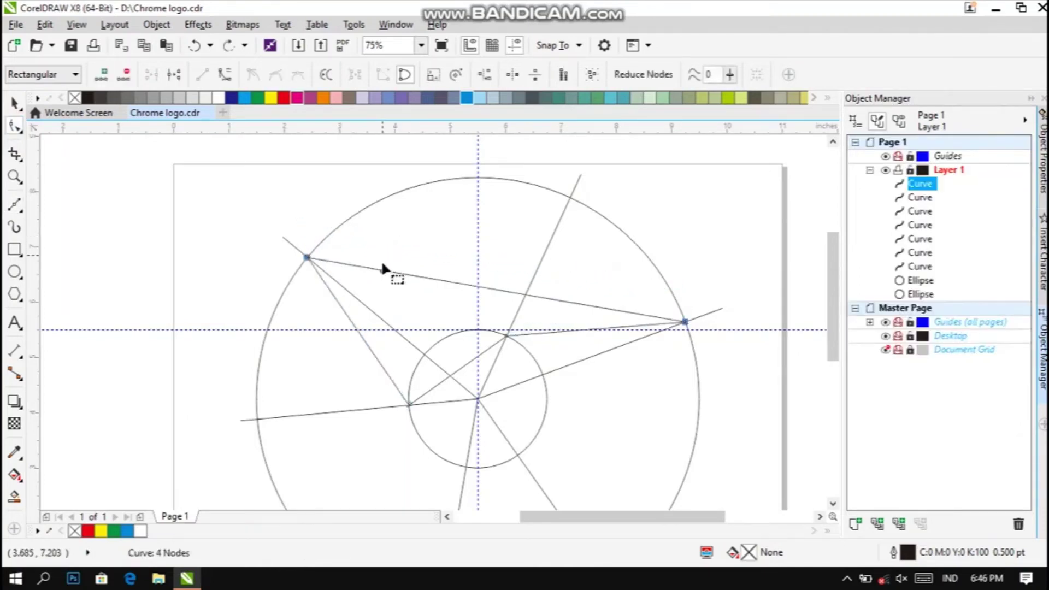
# Step: Add three nodes along the shape's upper edge and move them outside the large circle, making the shape about 6.9 by 4.5 inches
pyautogui.doubleClick(384, 271)
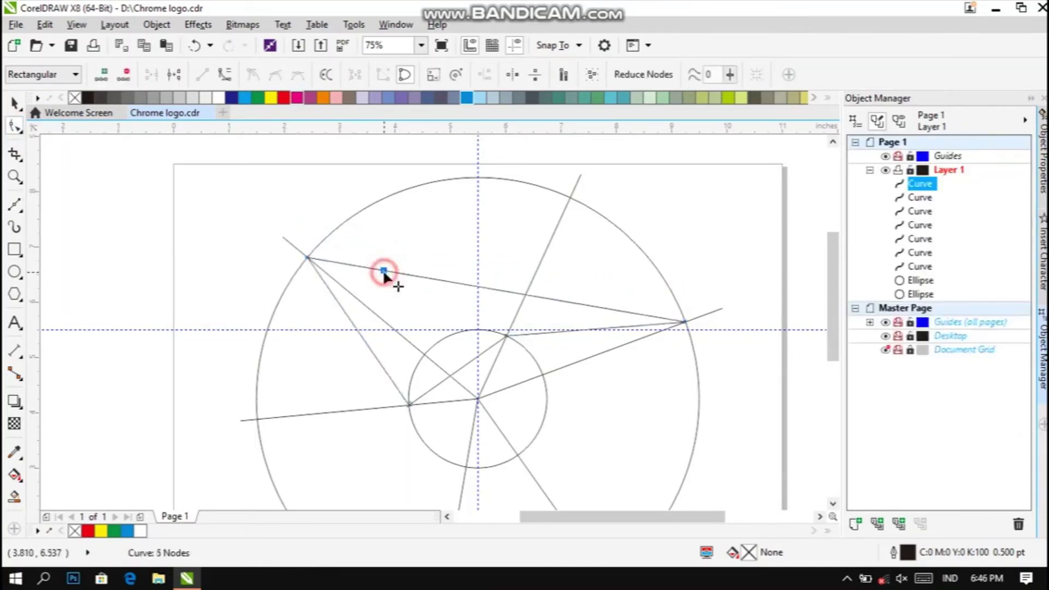
pyautogui.moveTo(384, 271)
pyautogui.mouseDown()
pyautogui.moveTo(360, 201)
pyautogui.moveTo(335, 177)
pyautogui.moveTo(320, 175)
pyautogui.moveTo(323, 183)
pyautogui.mouseUp()
pyautogui.click(459, 232)
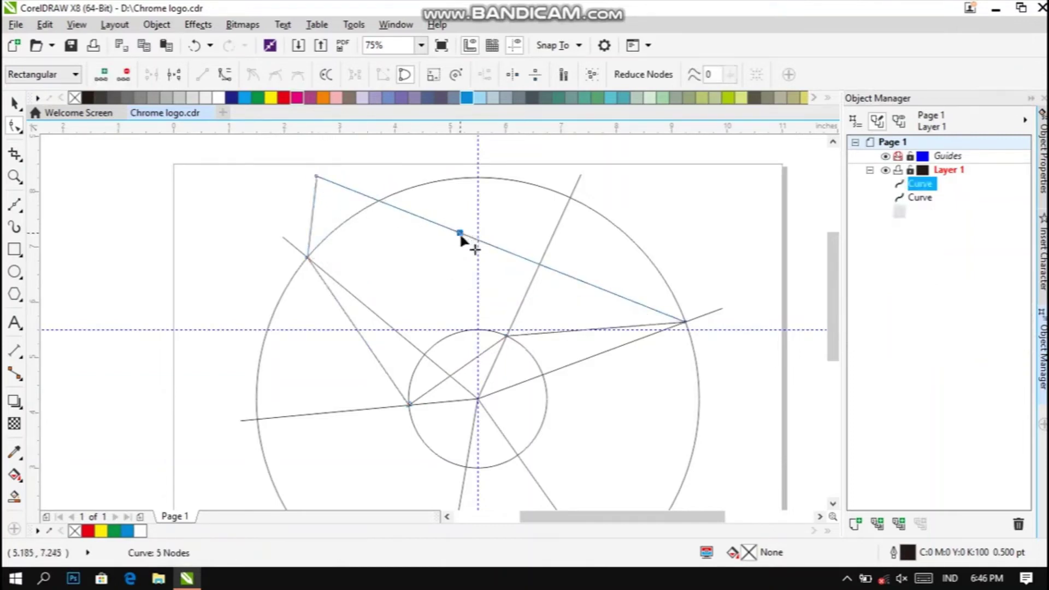
pyautogui.moveTo(459, 234); pyautogui.dragTo(494, 157)
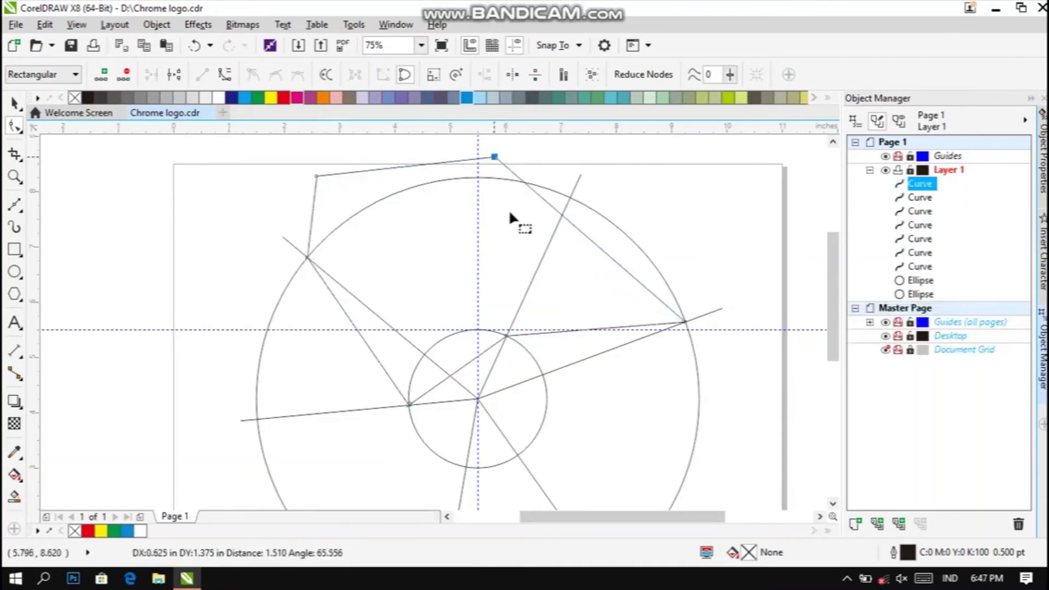
pyautogui.click(602, 252)
pyautogui.moveTo(603, 252); pyautogui.dragTo(688, 212)
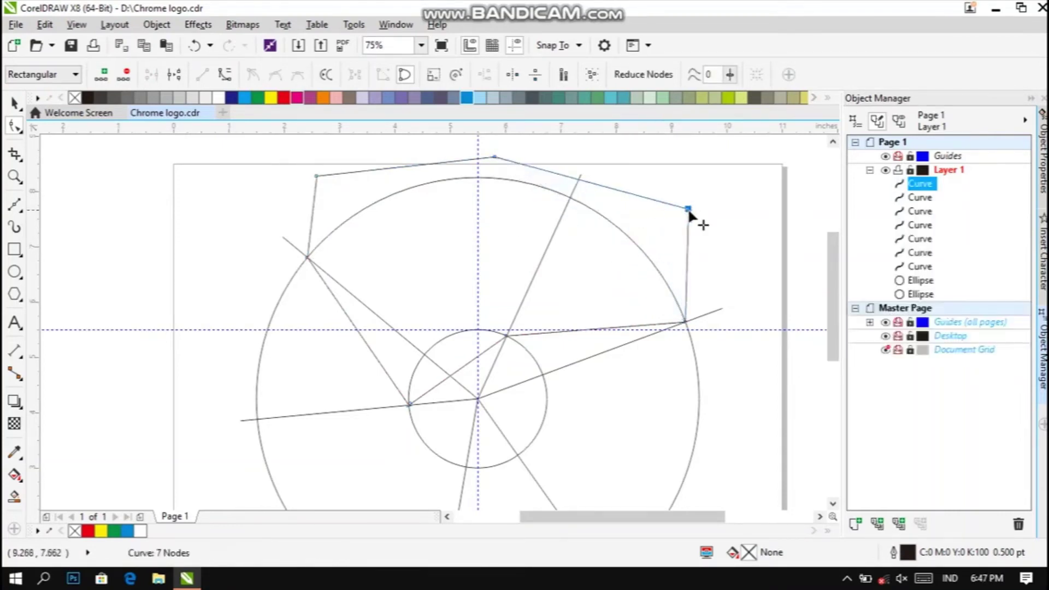
pyautogui.click(15, 104)
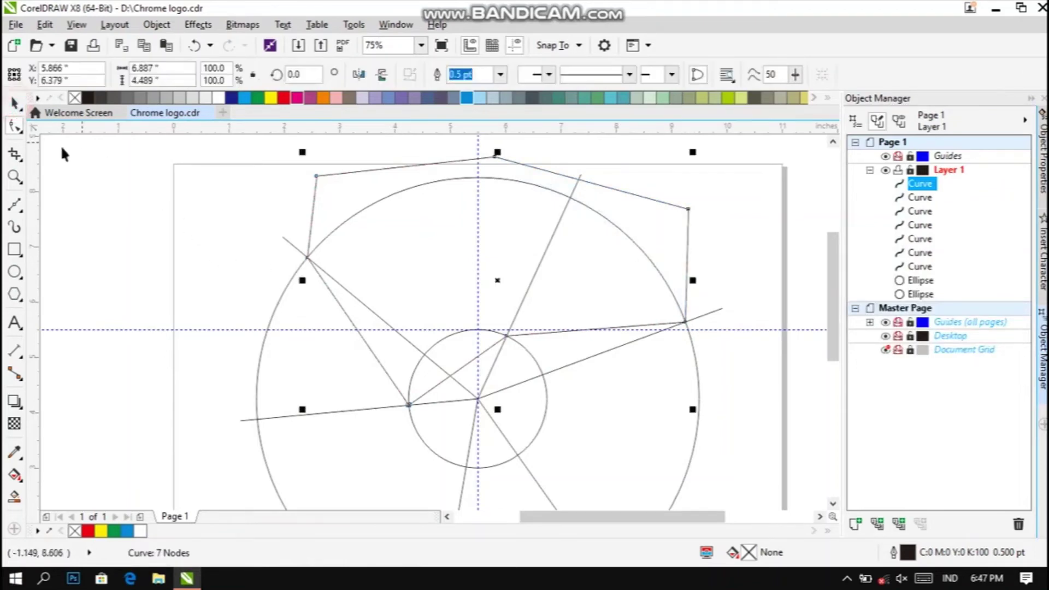
pyautogui.click(203, 236)
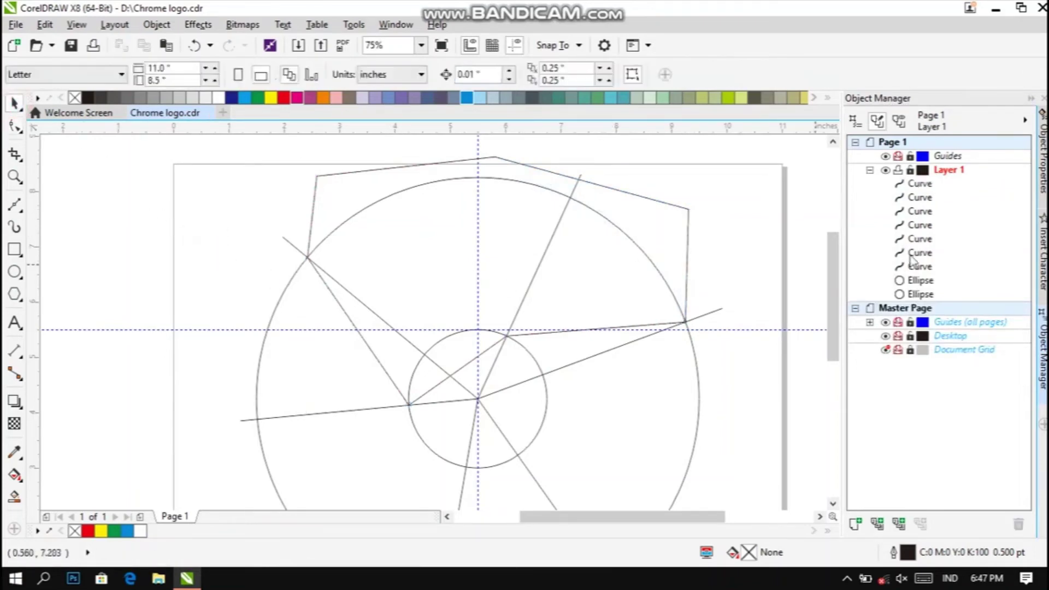
# Step: Delete the six radial construction lines and select the remaining closed seven-node shape
pyautogui.click(926, 198)
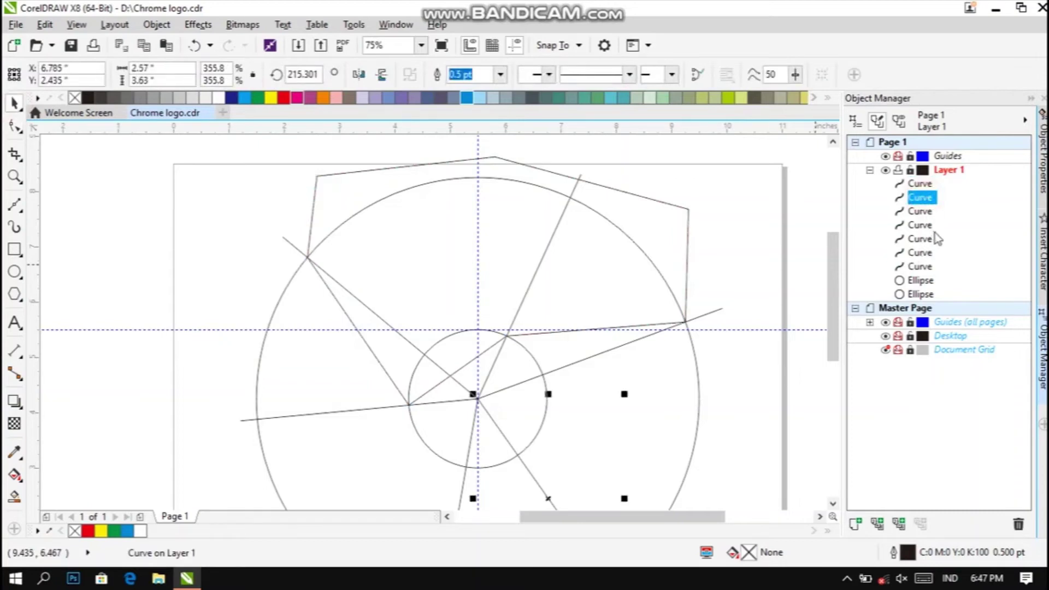
pyautogui.keyDown('shift'); pyautogui.click(924, 267); pyautogui.keyUp('shift')
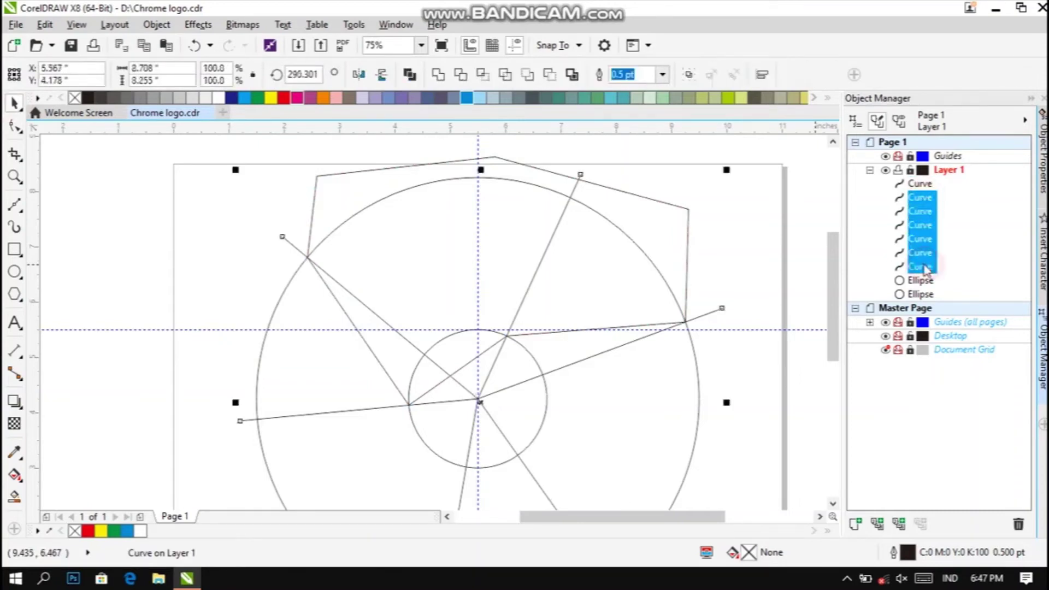
pyautogui.rightClick(923, 267)
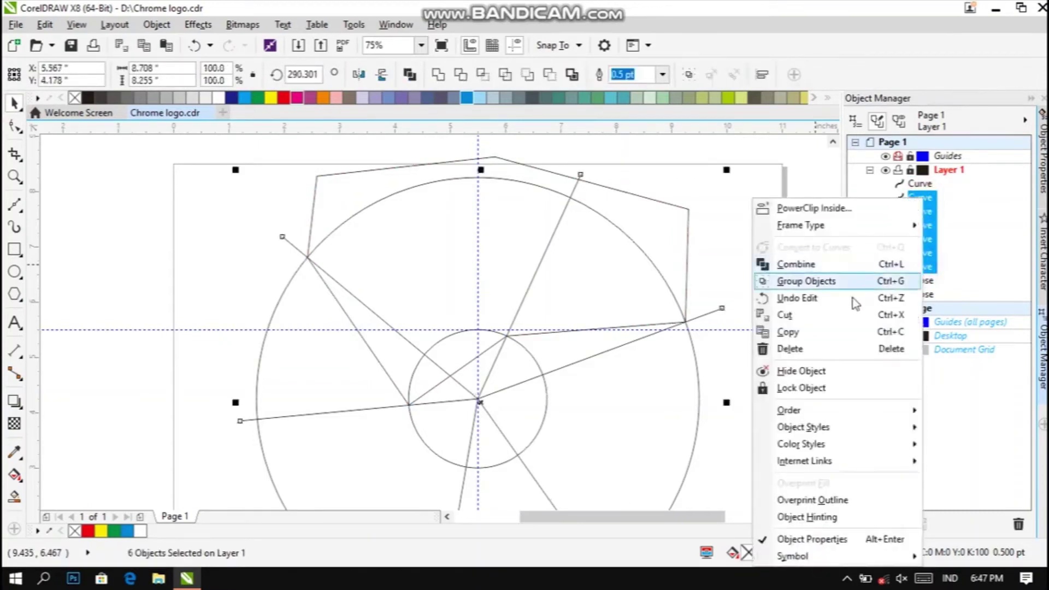
pyautogui.click(789, 348)
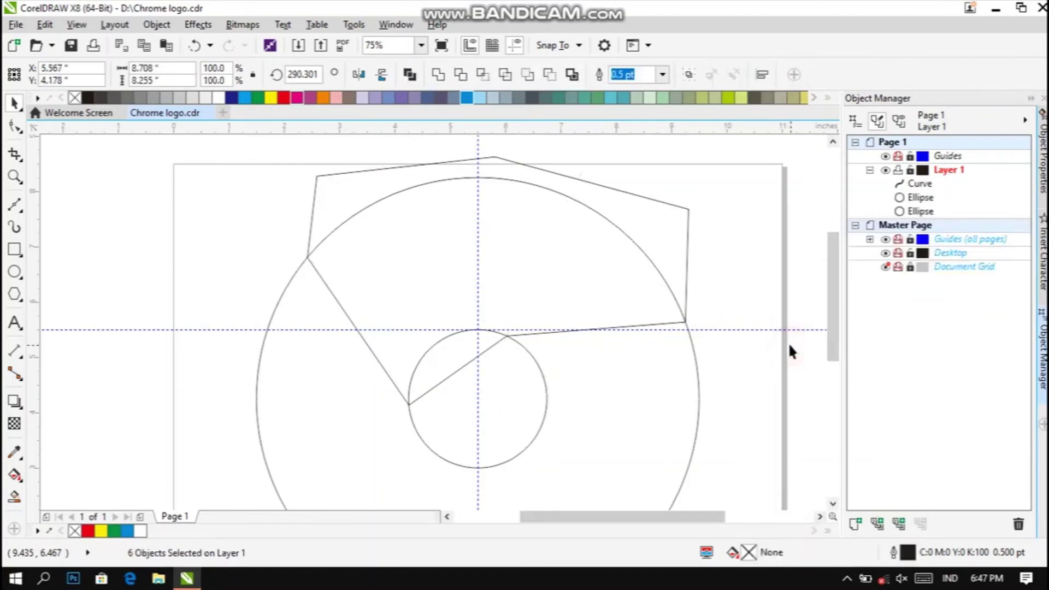
pyautogui.click(728, 312)
pyautogui.click(332, 217)
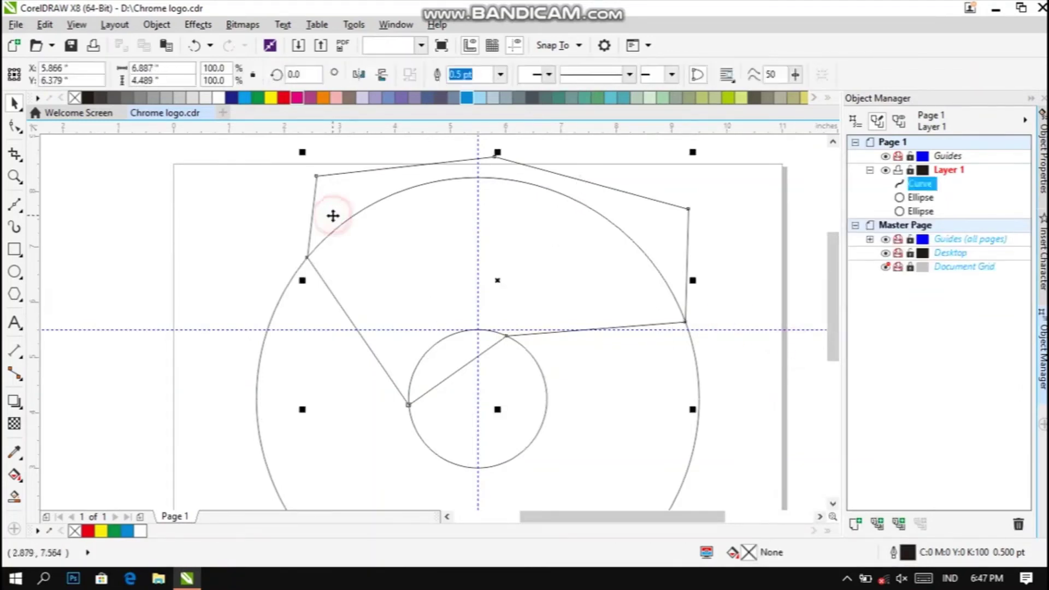
# Step: Fill the closed seven-node shape with red
pyautogui.click(284, 96)
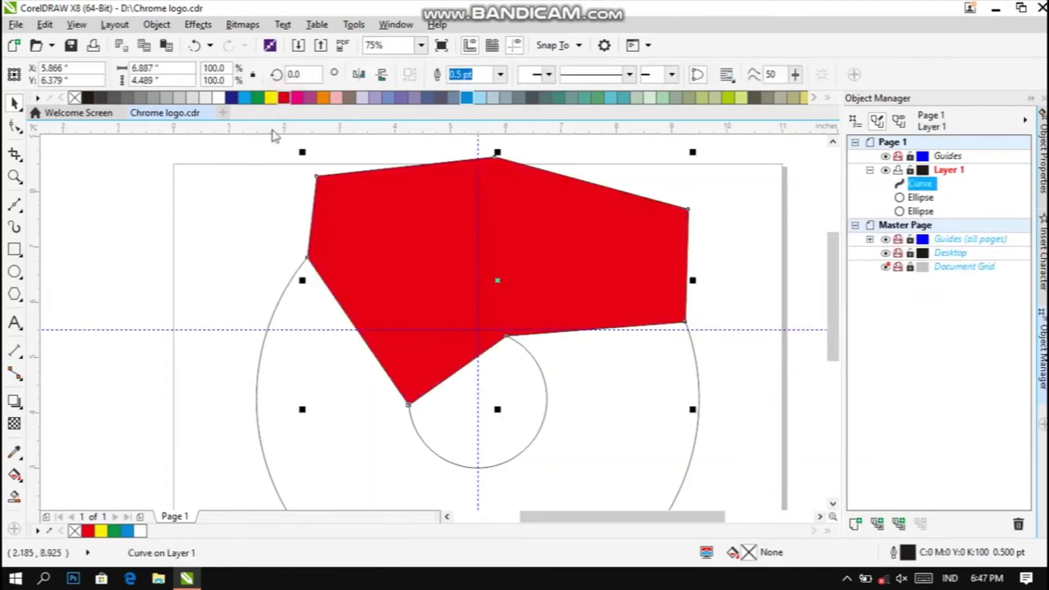
pyautogui.click(250, 205)
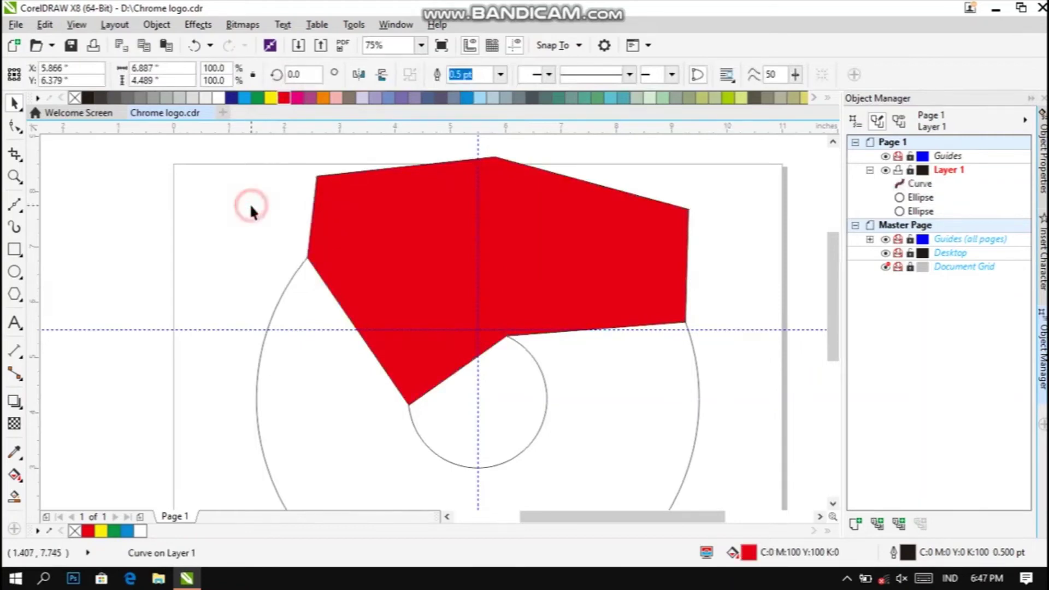
# Step: Move the horizontal guideline to the circles' centre and place the red shape's centre of rotation on the guideline intersection
pyautogui.click(402, 229)
pyautogui.click(496, 233)
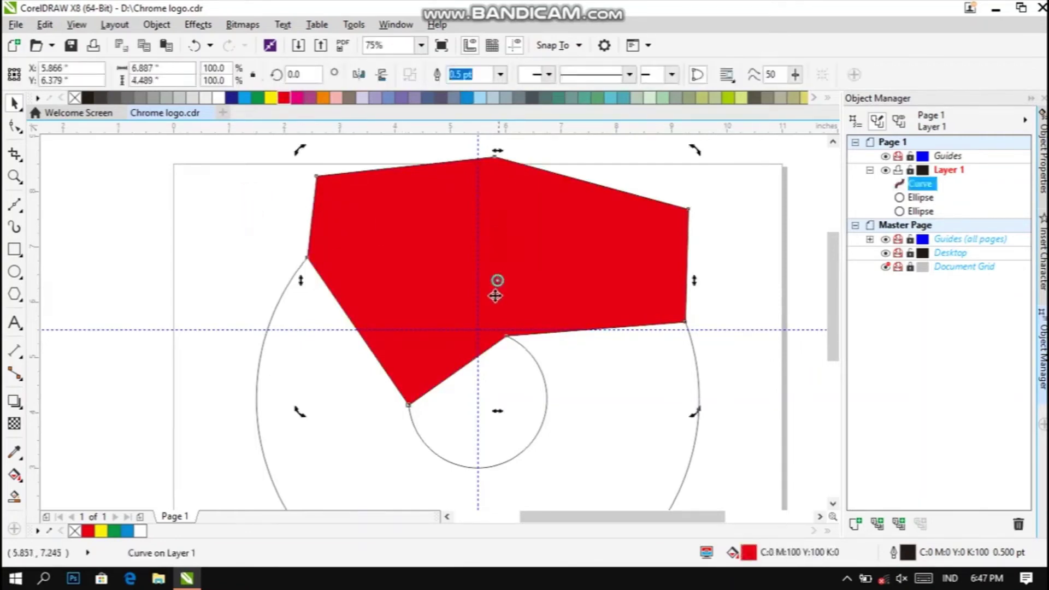
pyautogui.moveTo(499, 281)
pyautogui.mouseDown()
pyautogui.moveTo(494, 384)
pyautogui.moveTo(480, 402)
pyautogui.mouseUp()
pyautogui.click(745, 275)
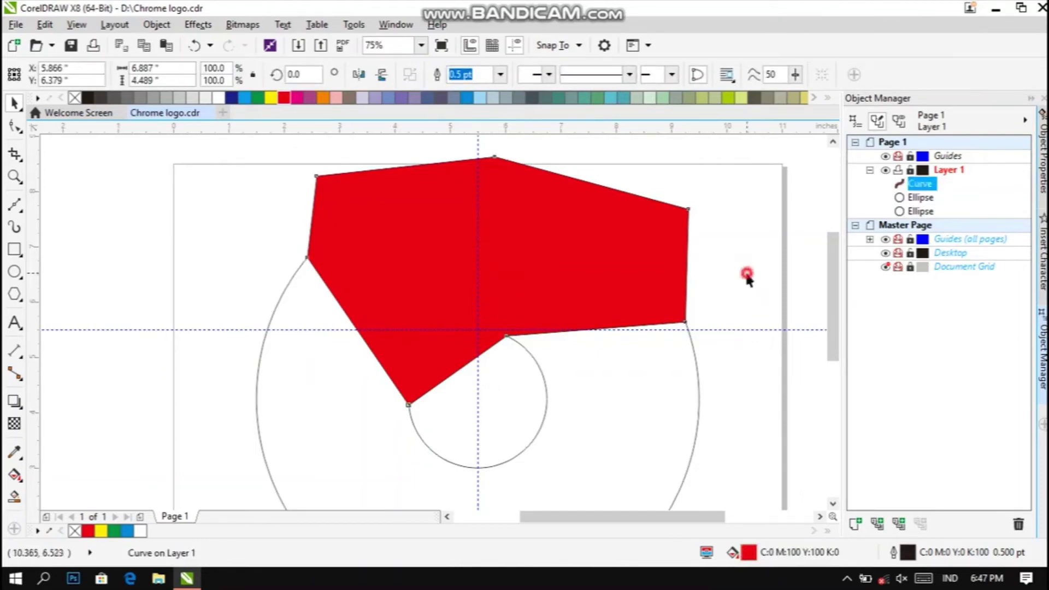
pyautogui.moveTo(467, 328); pyautogui.dragTo(468, 330)
pyautogui.moveTo(473, 372); pyautogui.dragTo(479, 399)
pyautogui.click(469, 334)
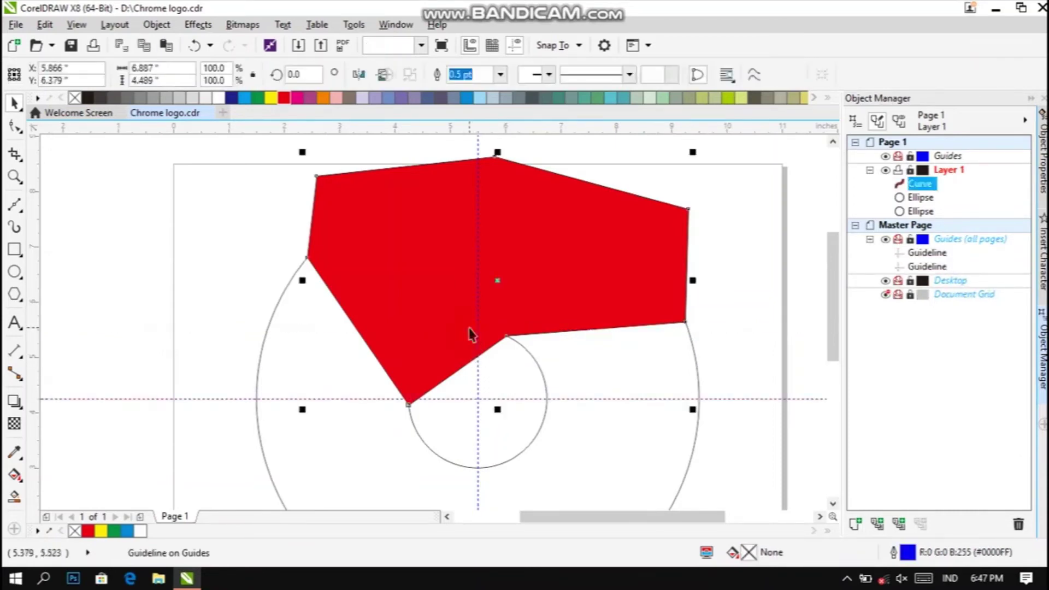
pyautogui.click(479, 343)
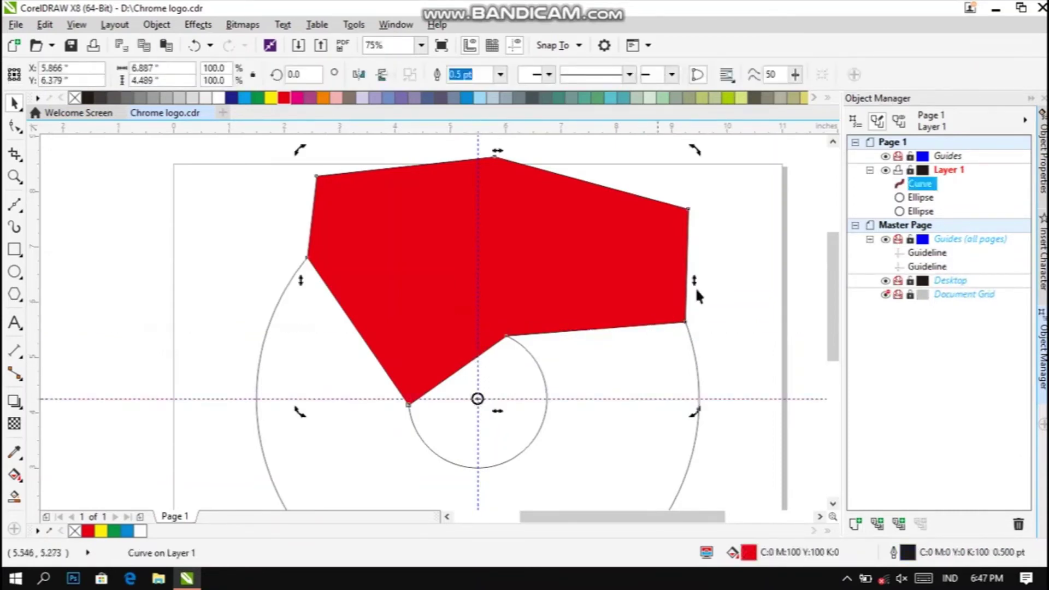
# Step: Paste two copies of the red shape in place, filling the first copy green and the second yellow
pyautogui.click(569, 259)
pyautogui.rightClick(569, 257)
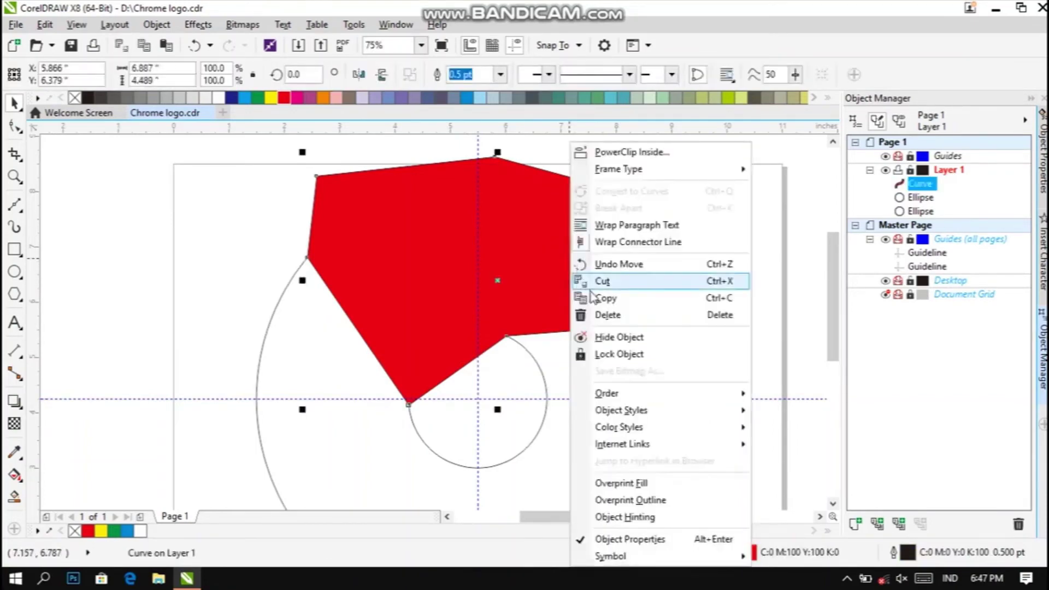
pyautogui.click(597, 298)
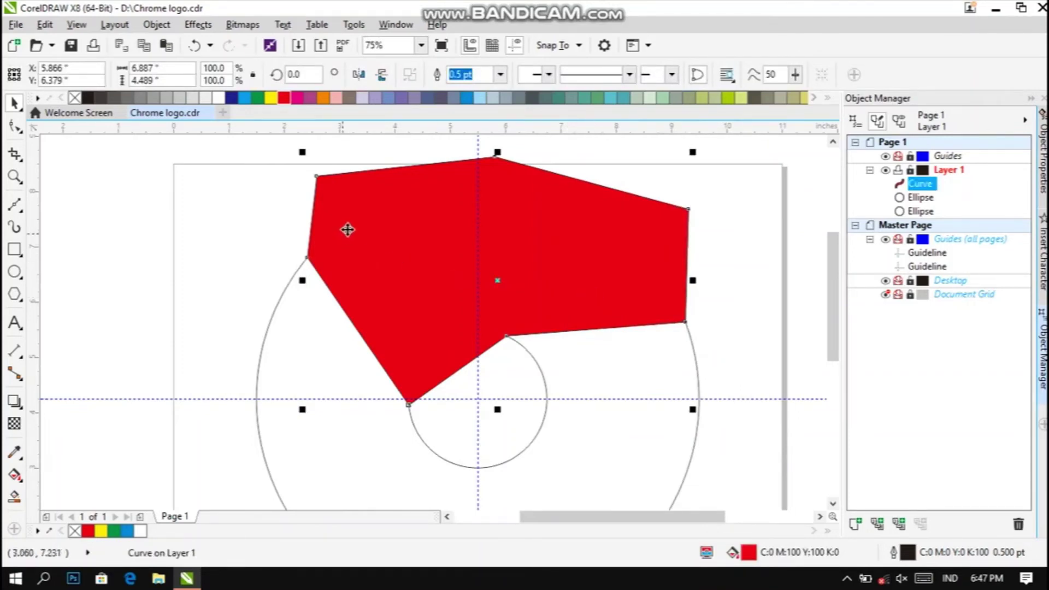
pyautogui.hotkey('ctrl', 'v')
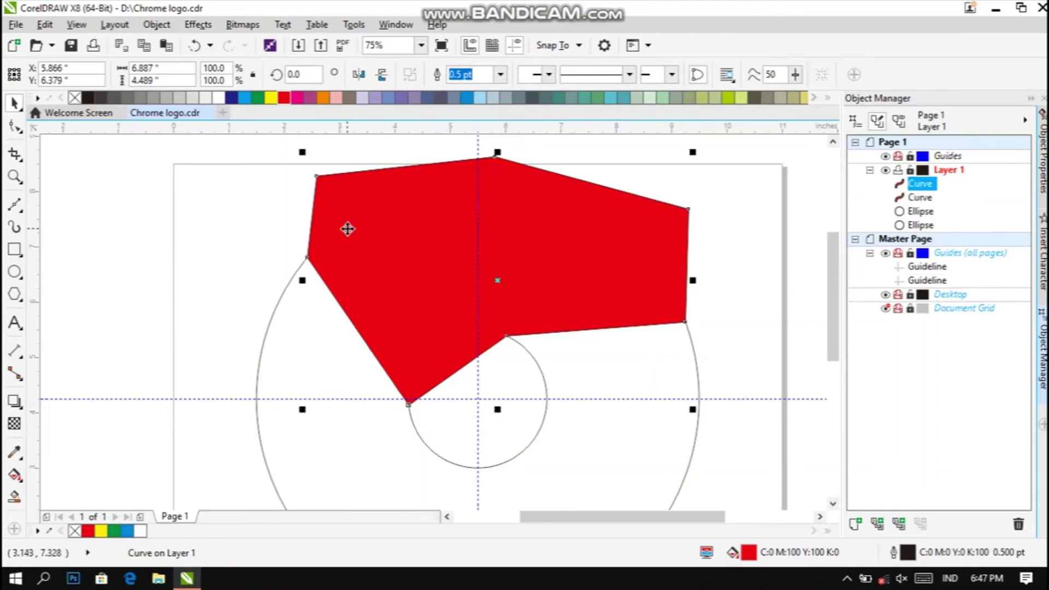
pyautogui.click(257, 97)
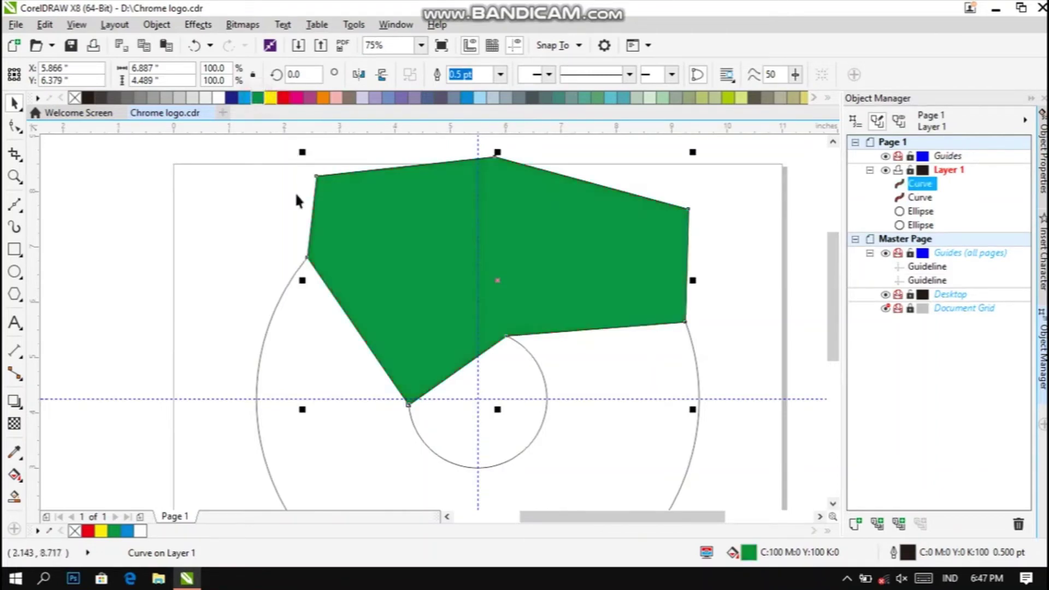
pyautogui.hotkey('ctrl', 'v')
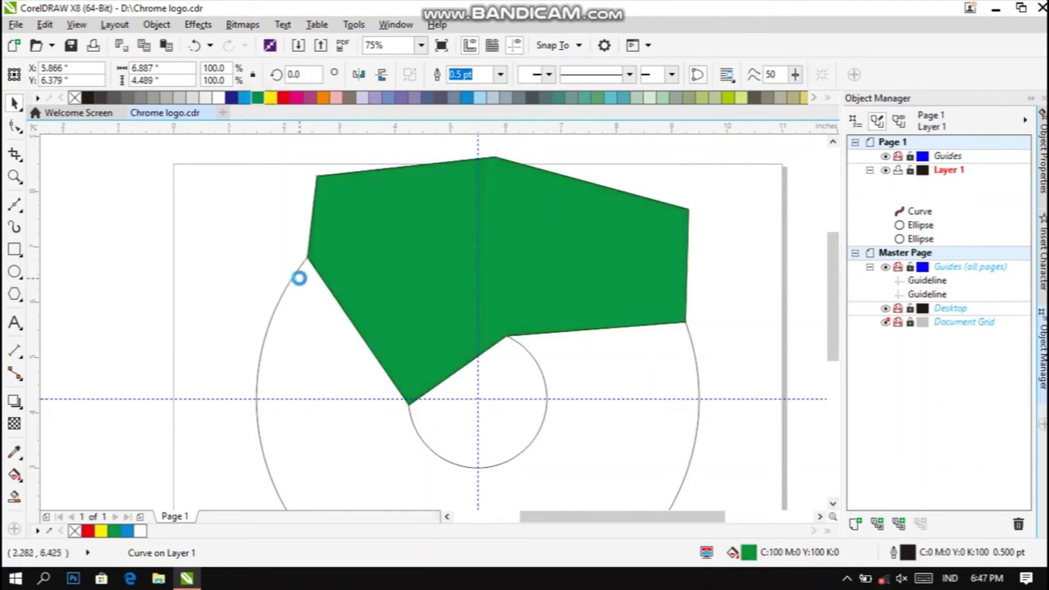
pyautogui.click(269, 98)
pyautogui.click(243, 206)
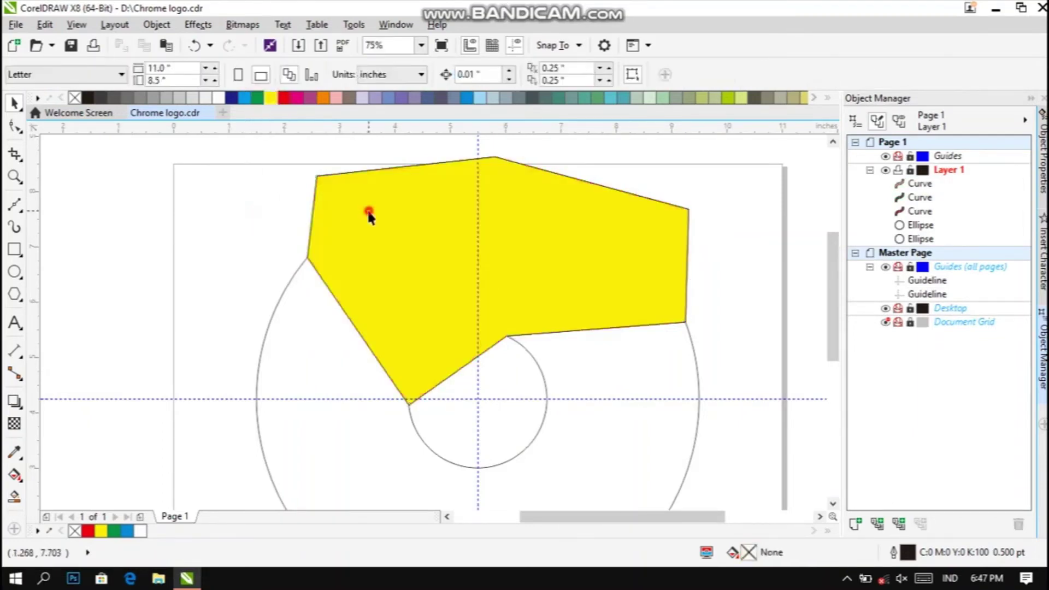
# Step: Rotate the yellow shape 240° about the circles' centre
pyautogui.click(369, 214)
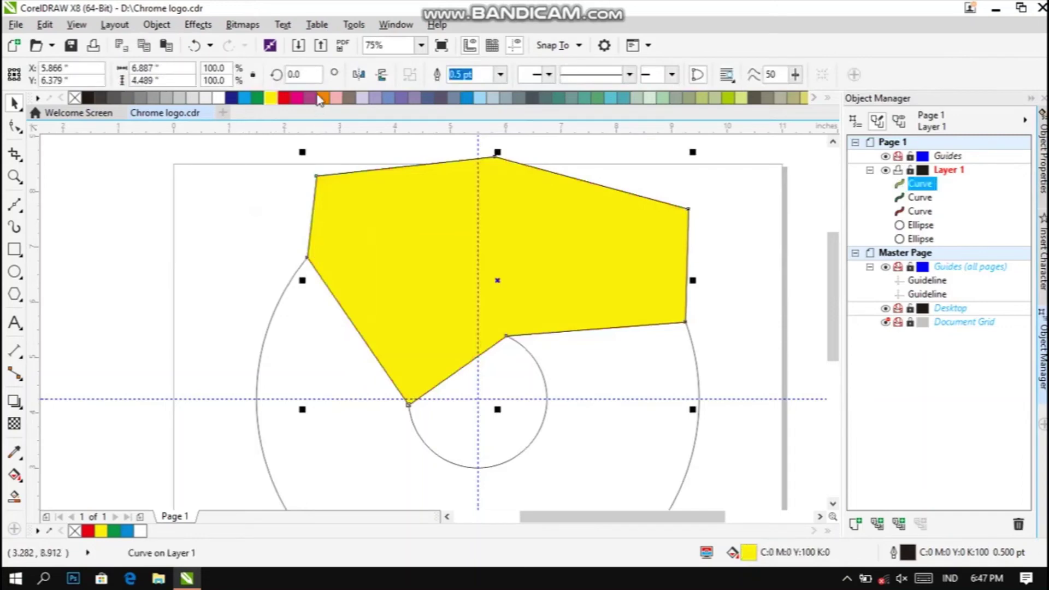
pyautogui.click(307, 74)
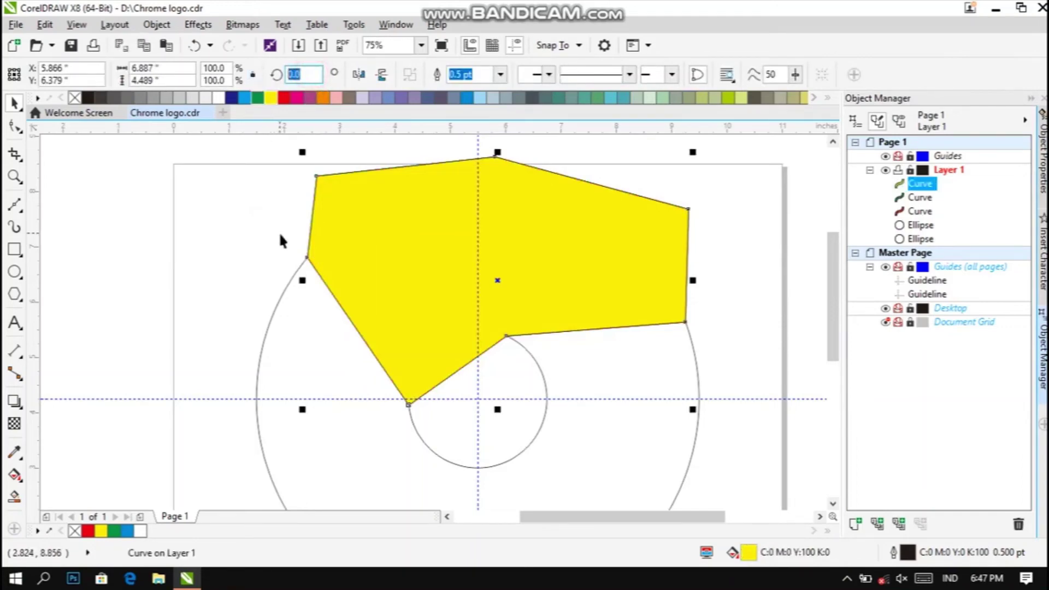
pyautogui.write('240')
pyautogui.press('Return')
# Step: Rotate the green shape 120° about the circles' centre
pyautogui.click(403, 271)
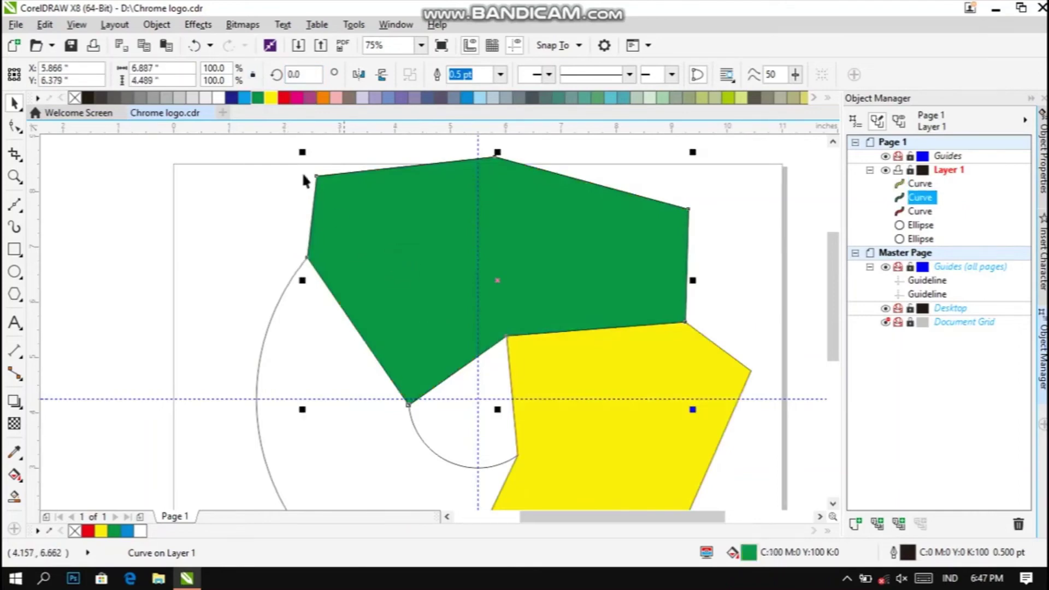
pyautogui.click(313, 73)
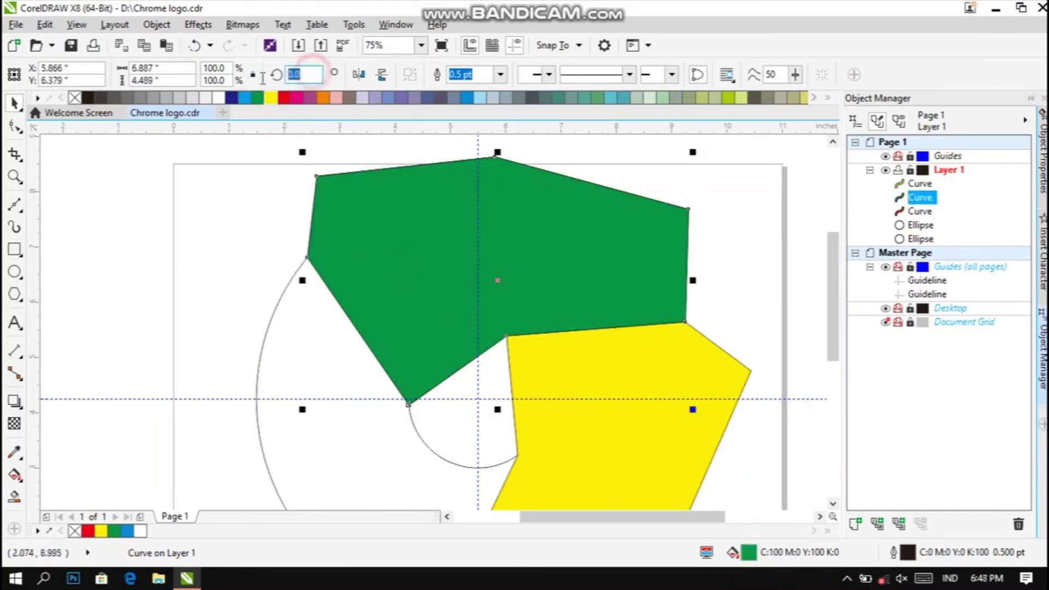
pyautogui.press('Return')
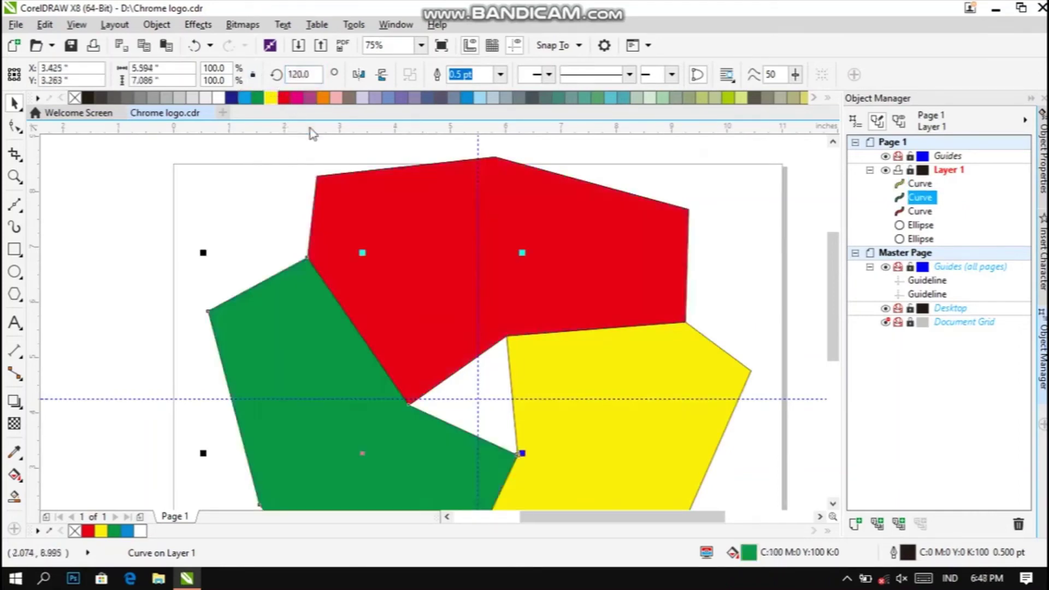
# Step: Rotate the green shape freehand about the circles' centre to about 137.7°
pyautogui.click(302, 322)
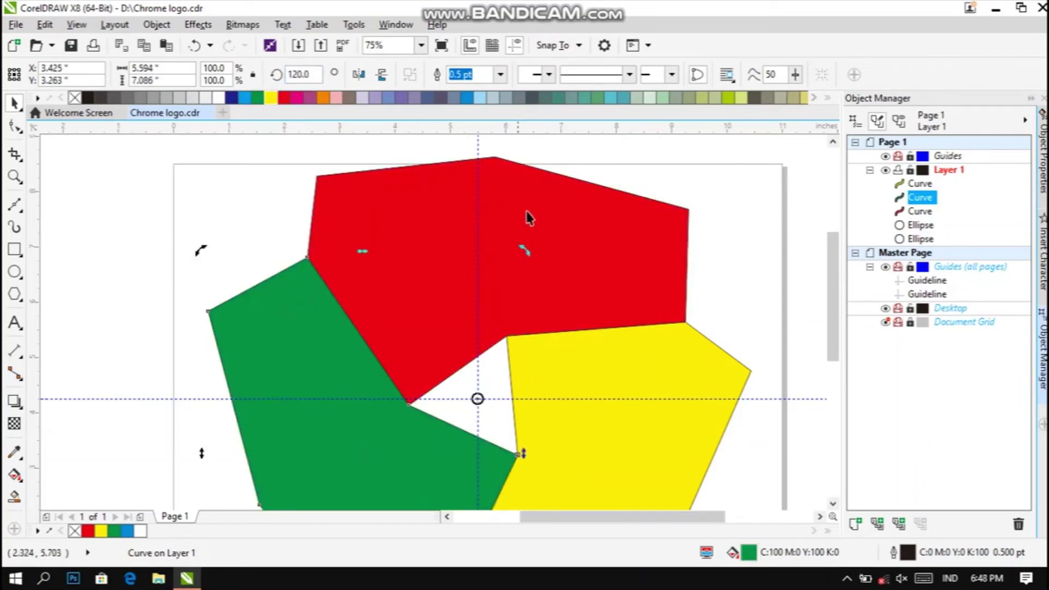
pyautogui.moveTo(199, 247); pyautogui.dragTo(166, 329)
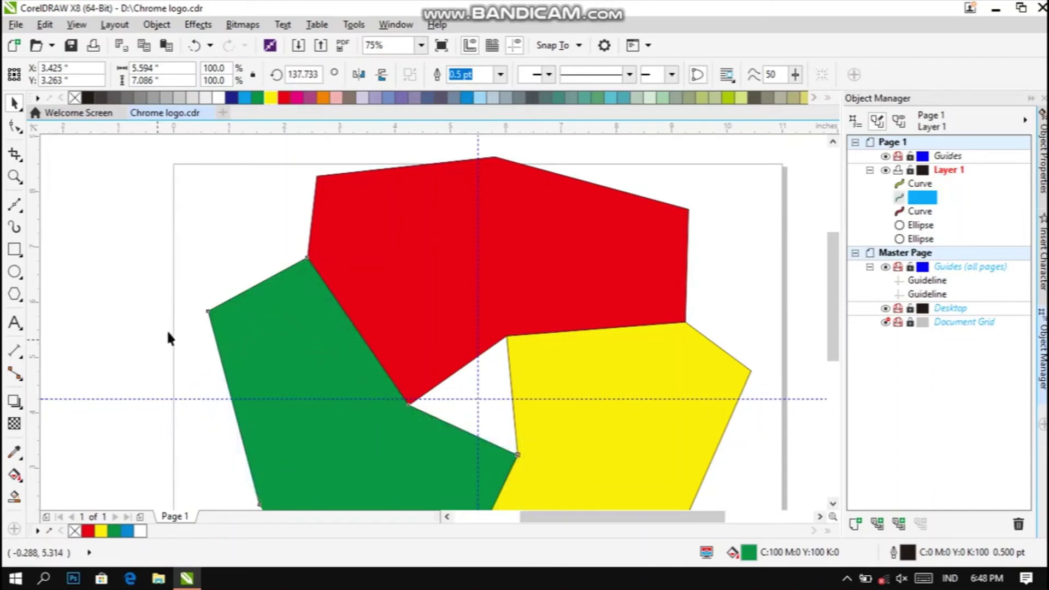
pyautogui.click(235, 247)
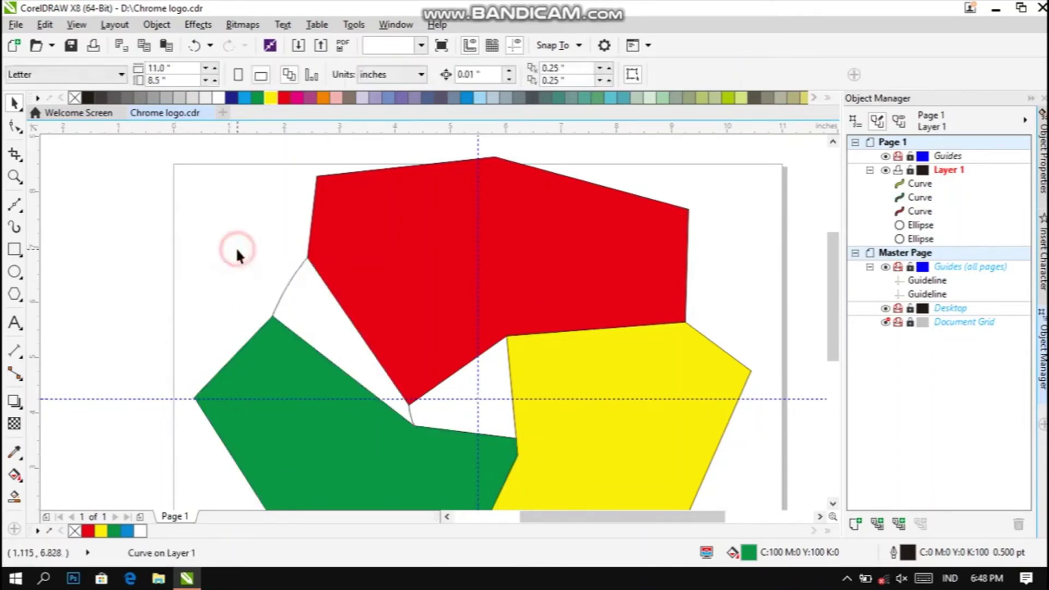
# Step: Select the red, green and yellow shapes together and set their outline width to None
pyautogui.click(466, 187)
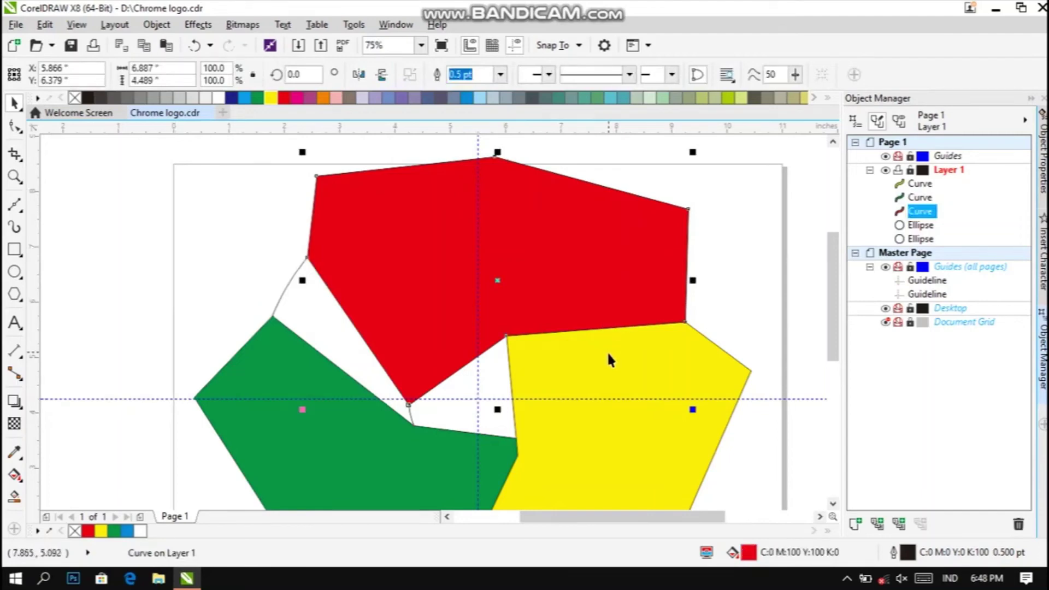
pyautogui.keyDown('shift'); pyautogui.click(919, 184); pyautogui.keyUp('shift')
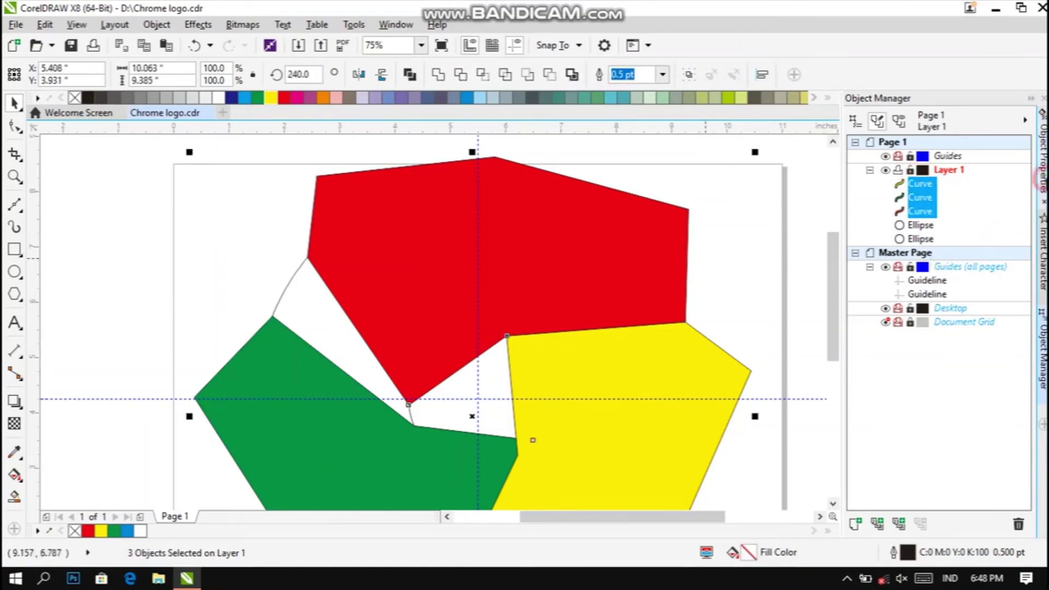
pyautogui.click(1042, 159)
pyautogui.click(944, 158)
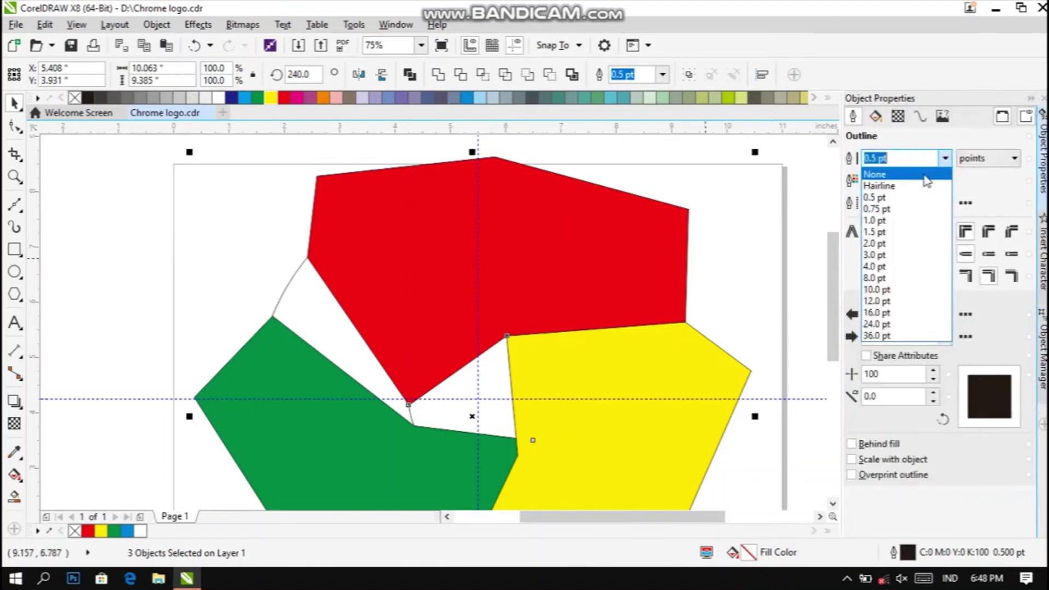
pyautogui.click(924, 176)
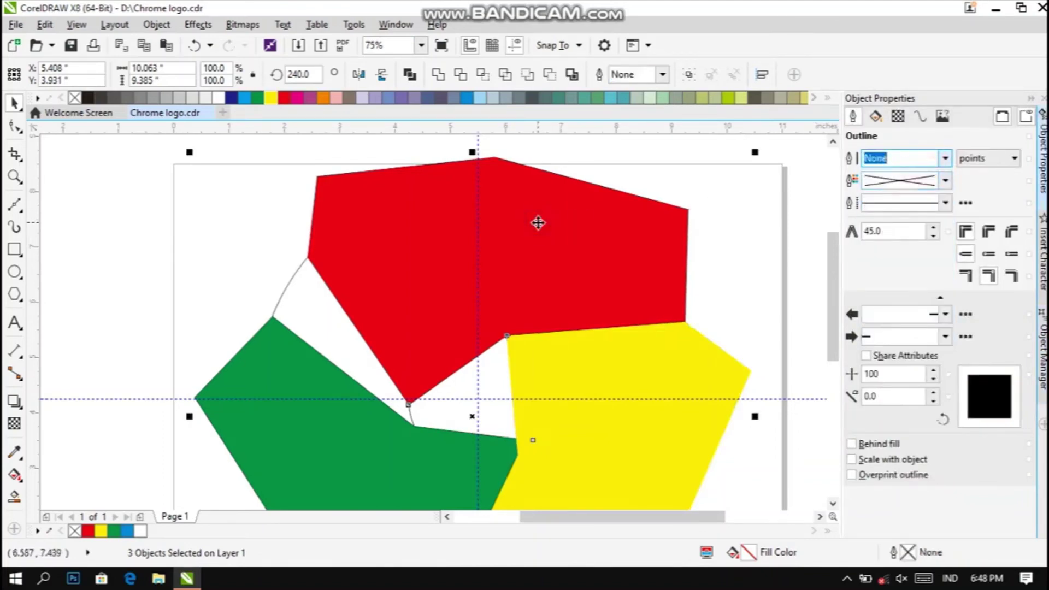
# Step: PowerClip the three coloured shapes inside the large circle
pyautogui.rightClick(539, 222)
pyautogui.click(562, 208)
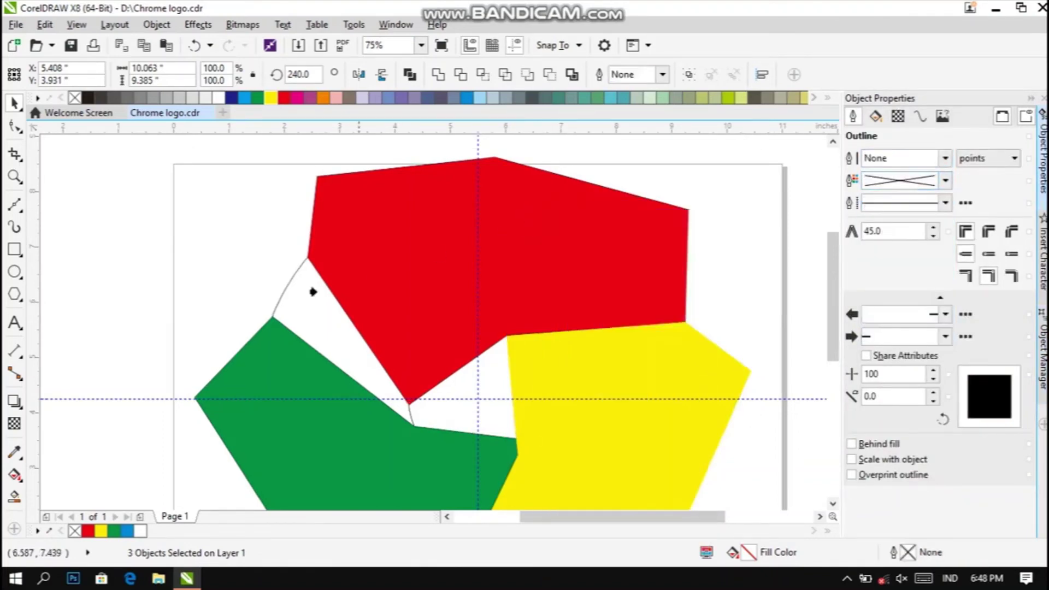
pyautogui.click(303, 298)
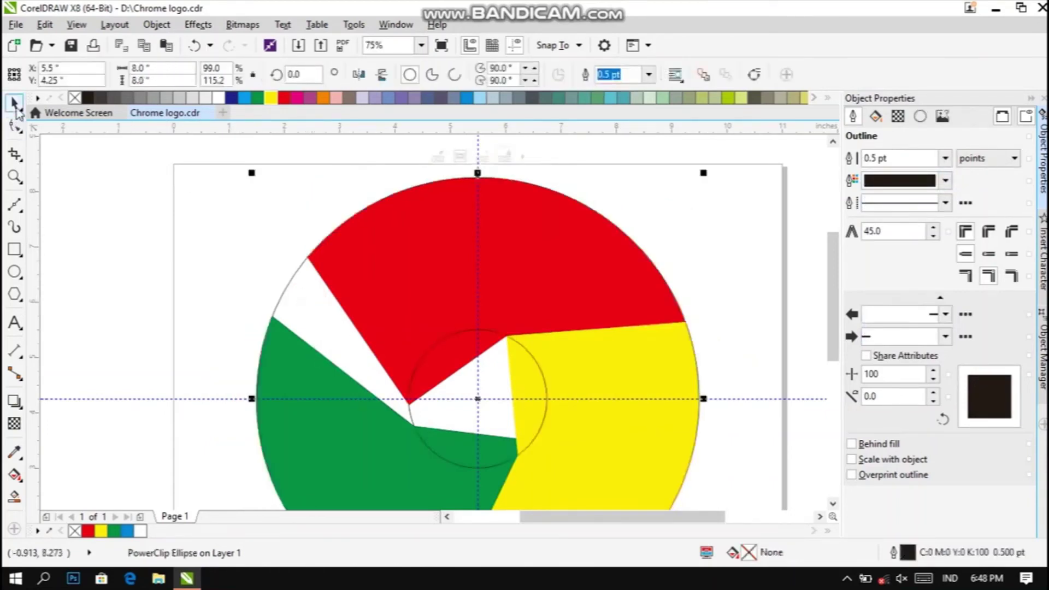
pyautogui.click(14, 103)
# Step: Select the green curve within the PowerClip ellipse in the object list and set its rotation angle to 120°
pyautogui.click(1041, 349)
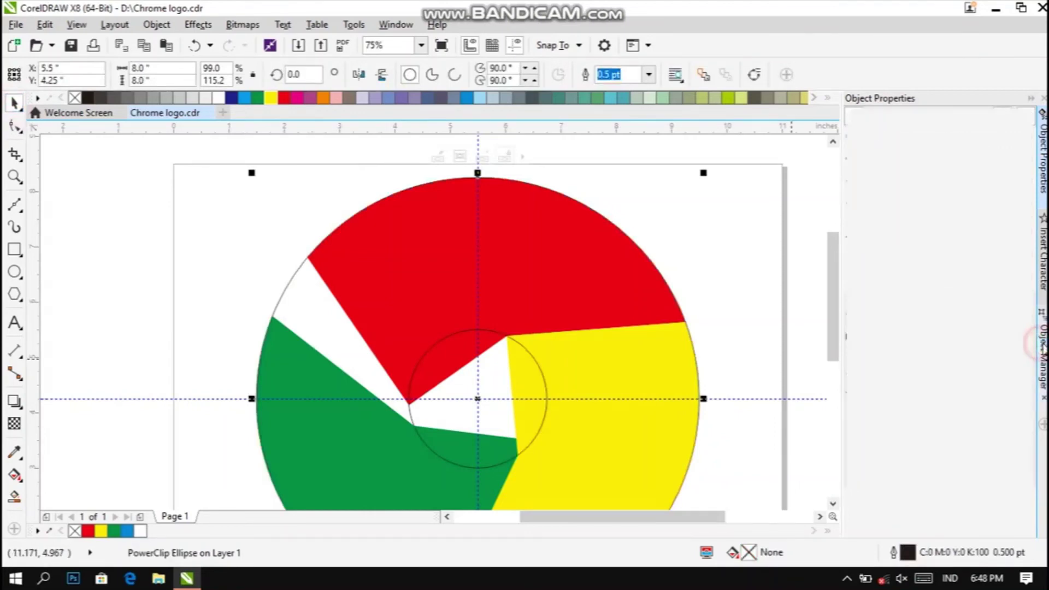
pyautogui.click(884, 197)
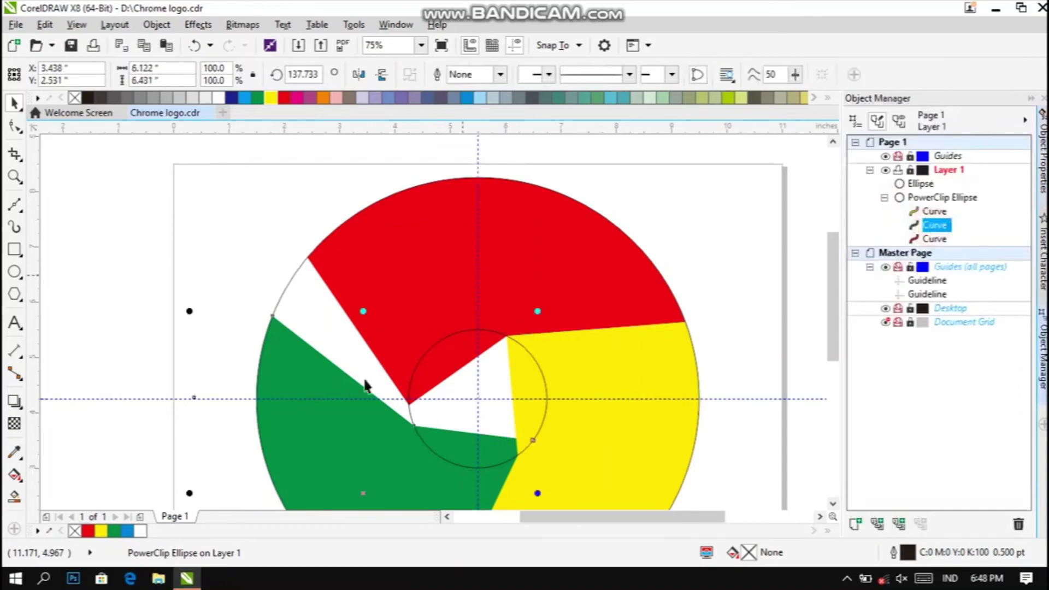
pyautogui.click(277, 386)
pyautogui.click(285, 390)
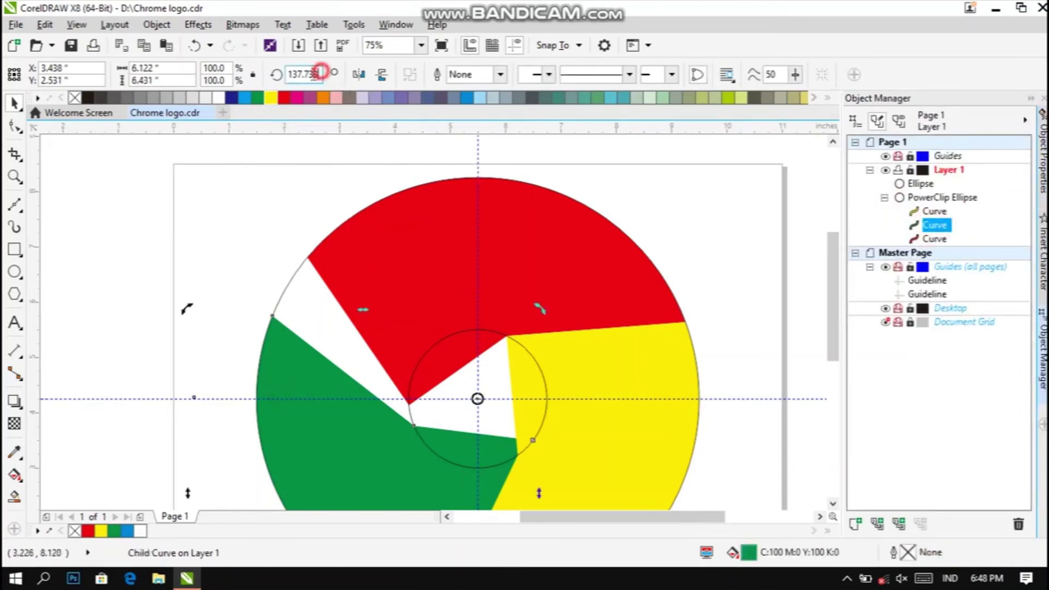
pyautogui.moveTo(319, 73); pyautogui.dragTo(276, 75)
pyautogui.write('120')
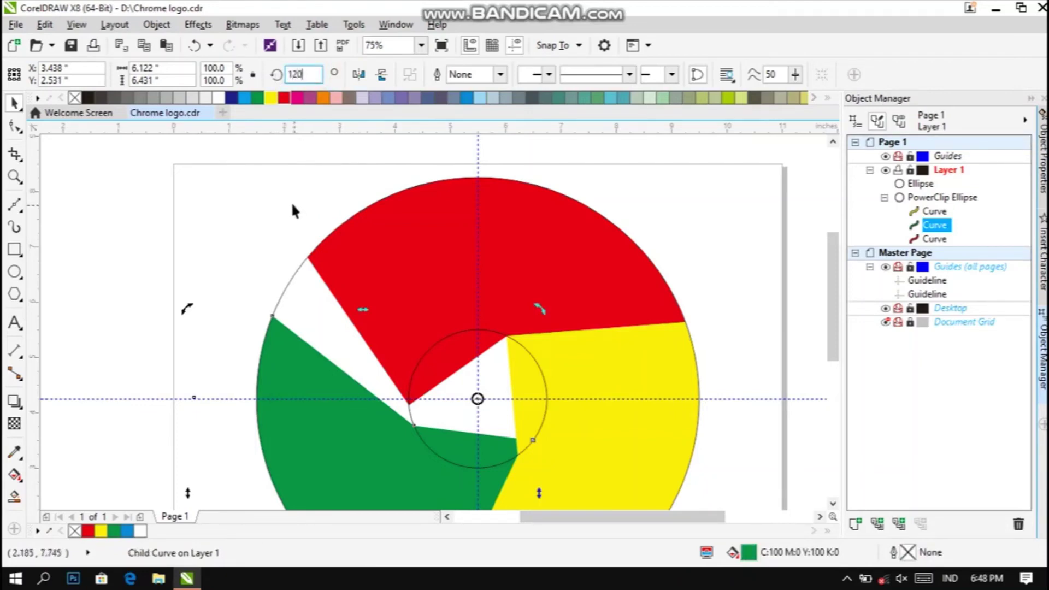
pyautogui.press('Return')
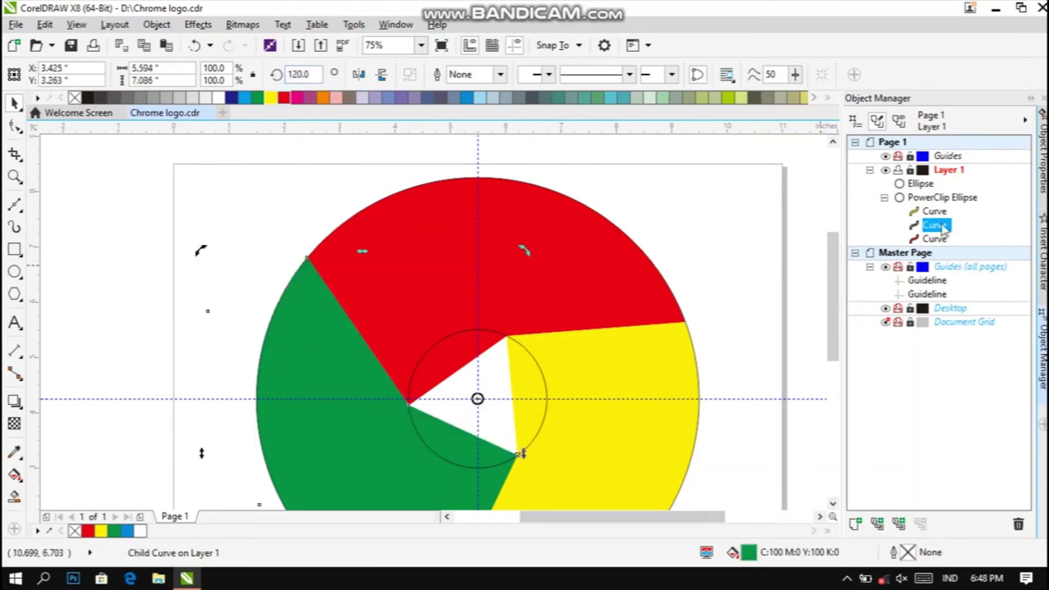
pyautogui.click(935, 197)
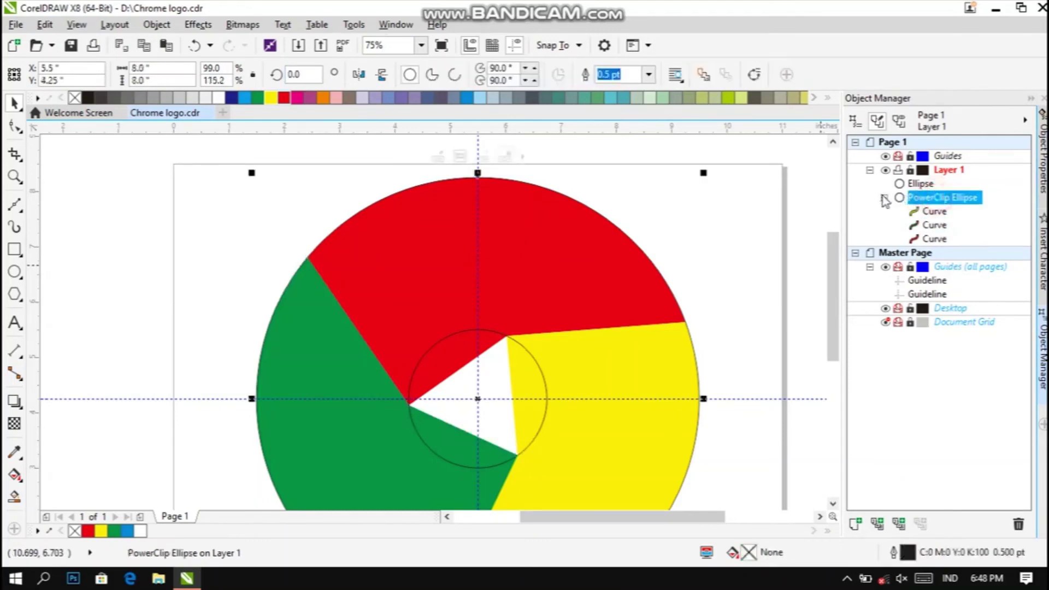
pyautogui.click(883, 197)
# Step: Fill the small centre circle with blue, C:100 M:20 Y:0 K:0
pyautogui.click(911, 185)
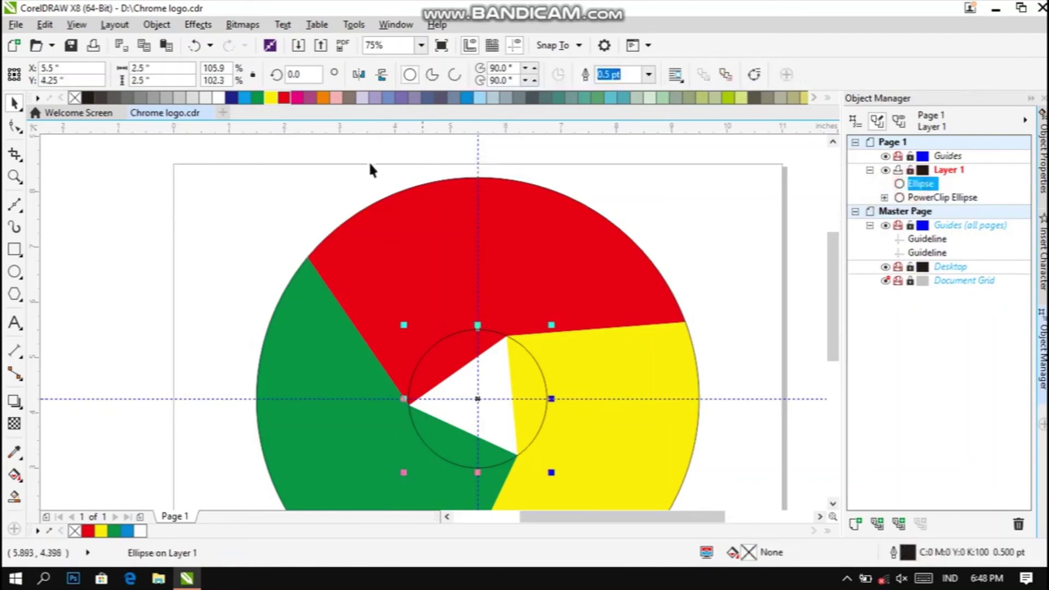
pyautogui.click(479, 98)
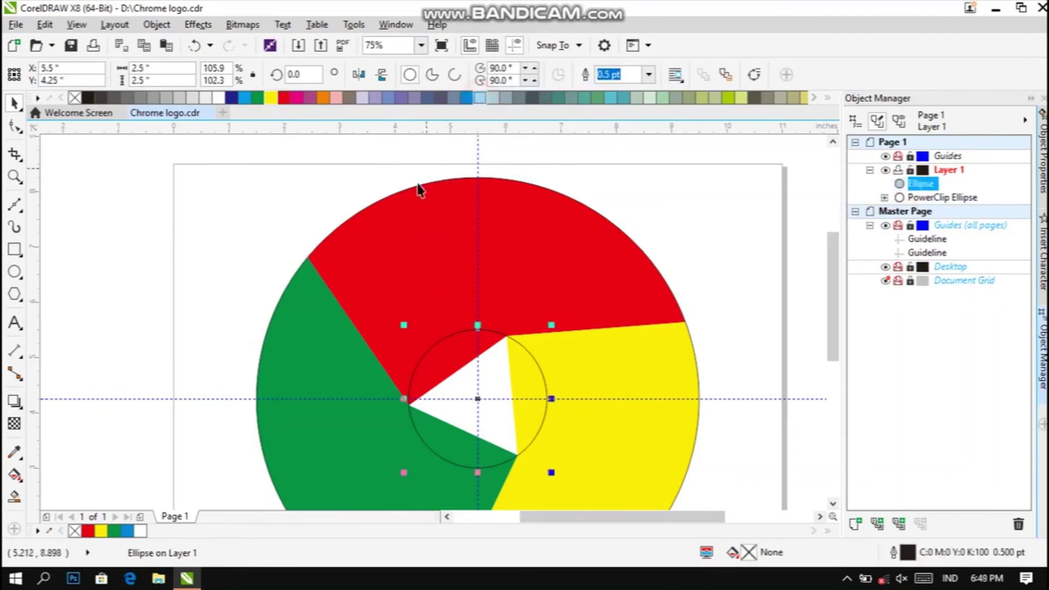
pyautogui.click(467, 98)
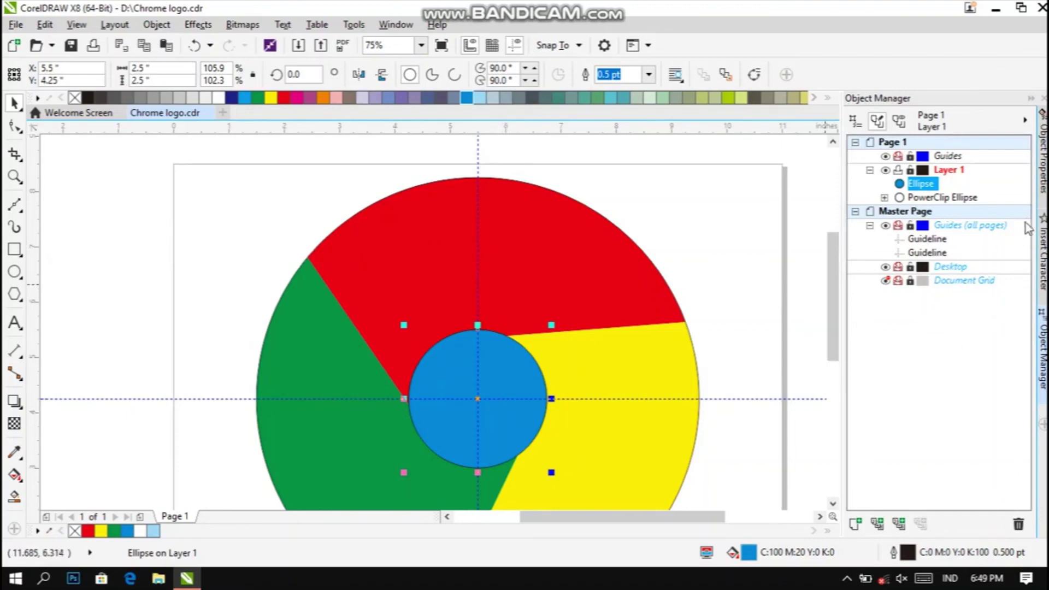
# Step: Set the blue centre circle's outline colour to white, C:0 M:0 Y:0 K:0
pyautogui.click(1043, 194)
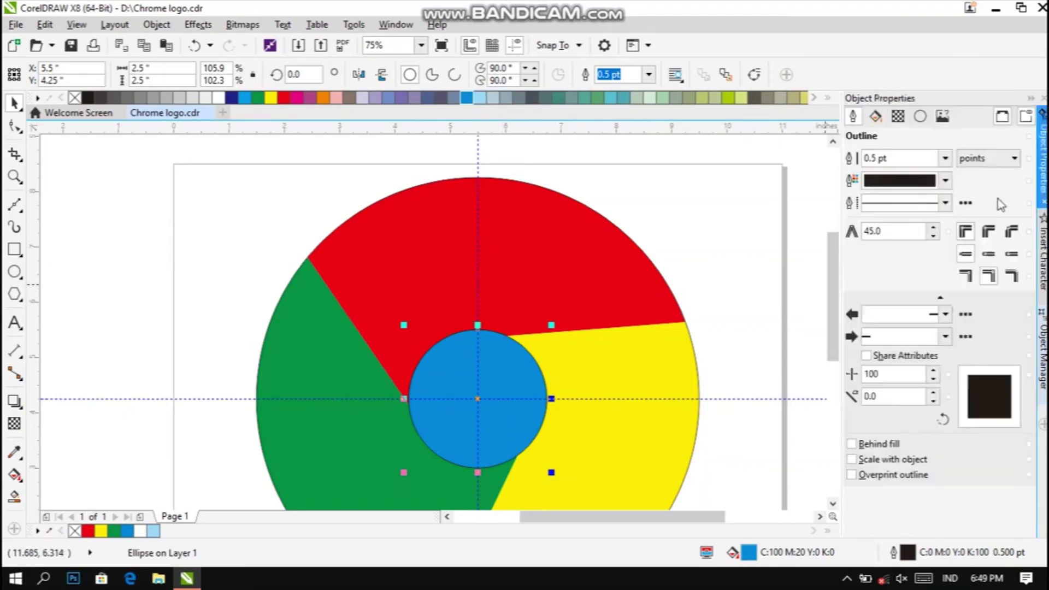
pyautogui.click(945, 181)
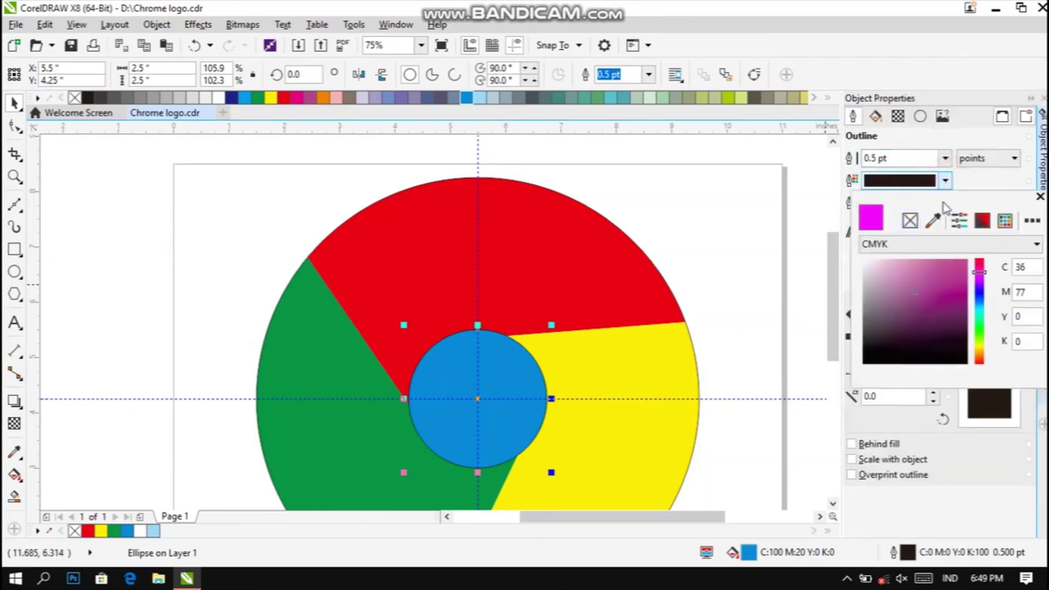
pyautogui.click(863, 260)
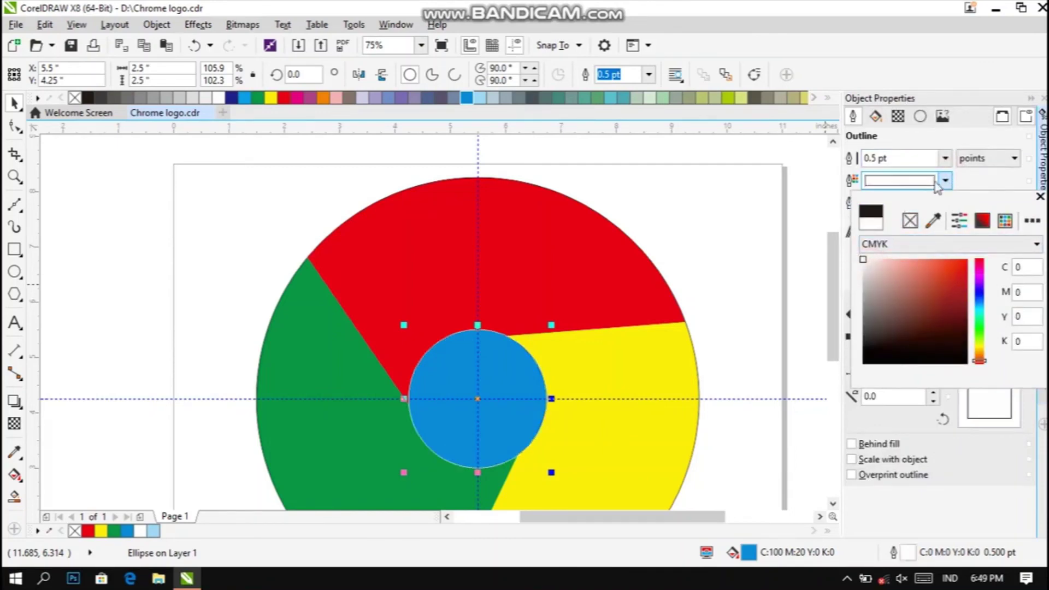
pyautogui.click(946, 181)
# Step: Try a 16 pt outline width on the blue centre circle and settle on 12 pt, leaving the circle deselected
pyautogui.click(944, 157)
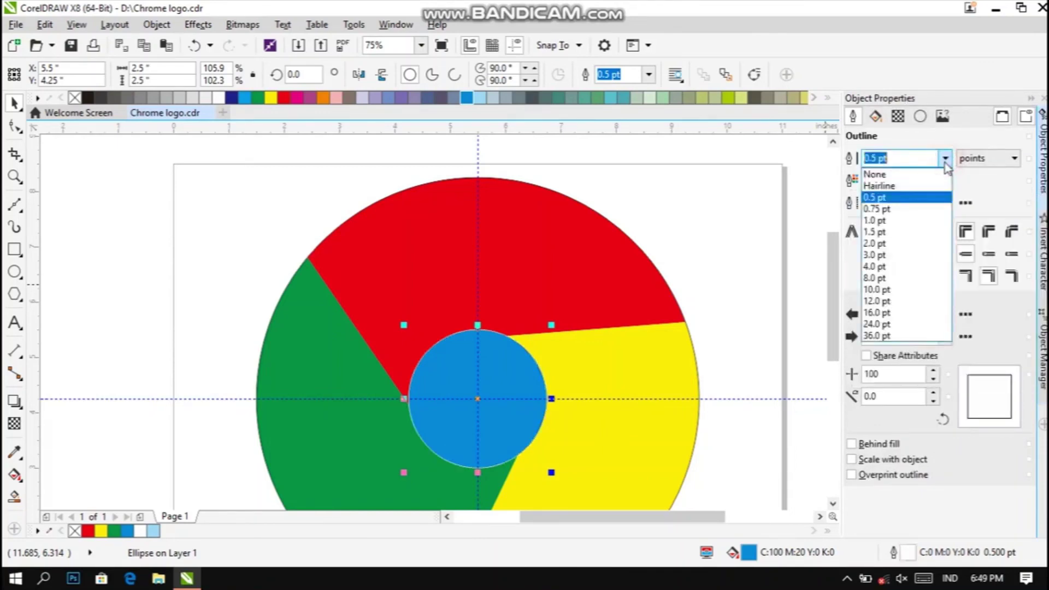
pyautogui.click(890, 312)
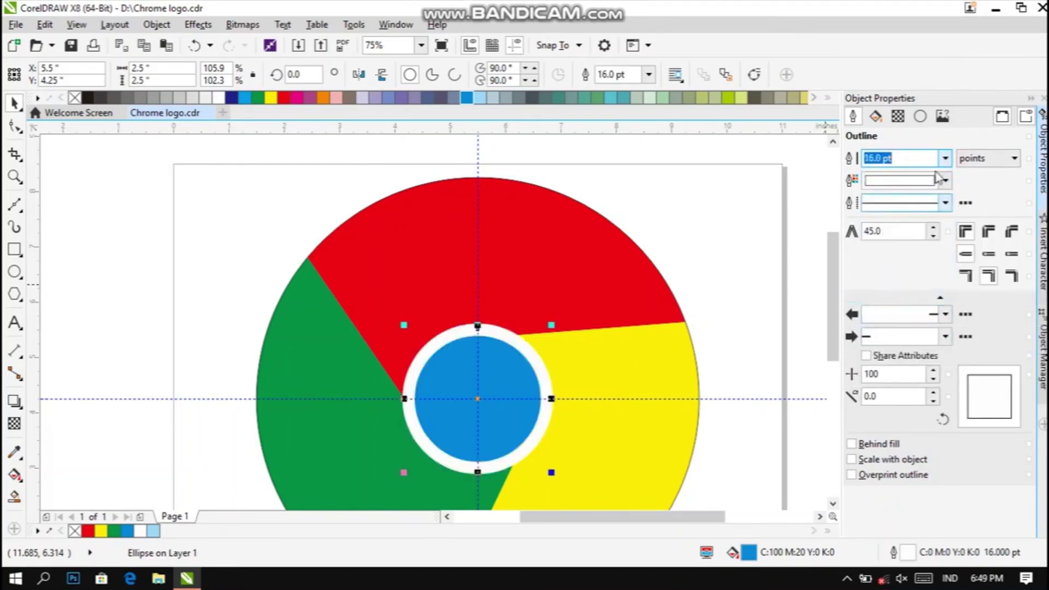
pyautogui.click(944, 158)
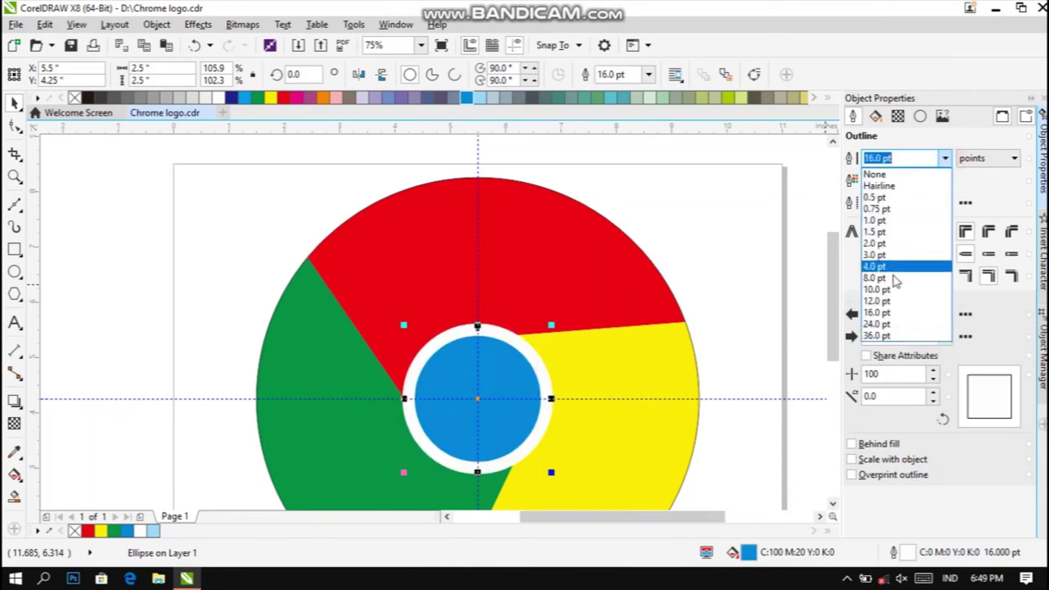
pyautogui.click(887, 300)
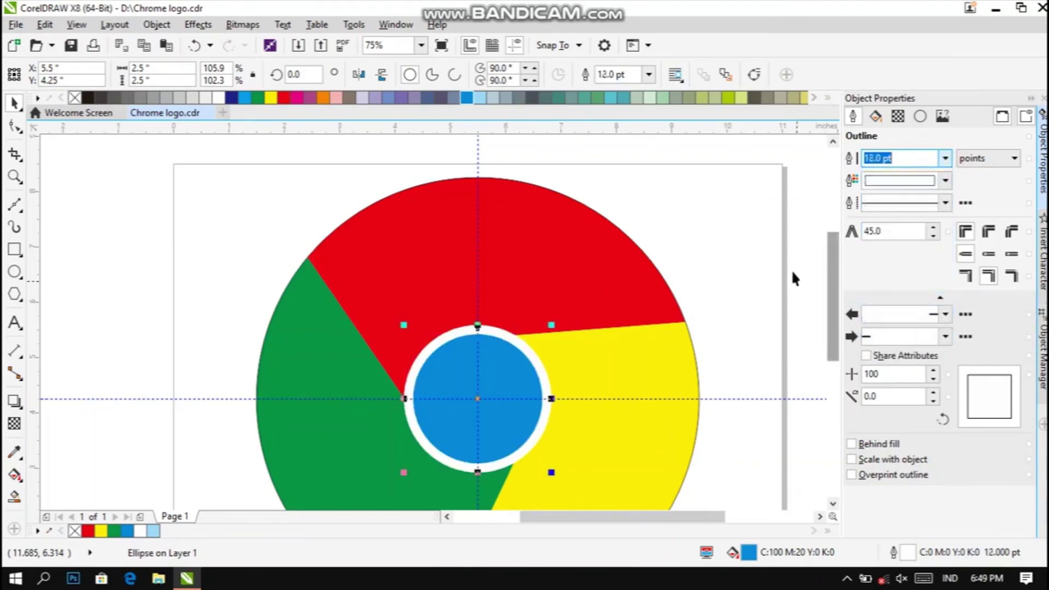
pyautogui.click(760, 254)
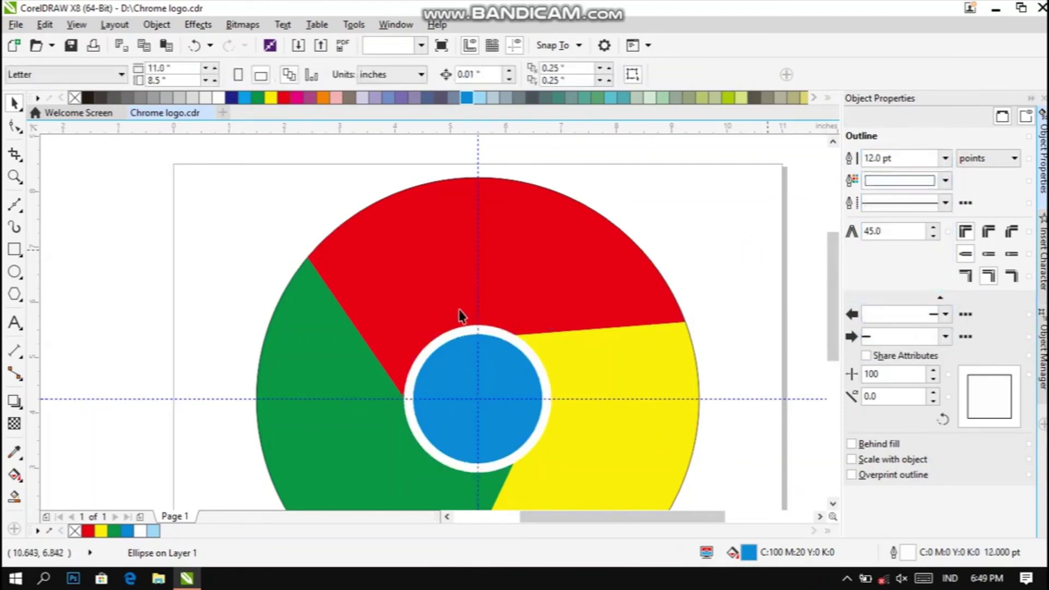
# Step: Delete the vertical and horizontal guidelines crossing at the logo's centre
pyautogui.click(477, 313)
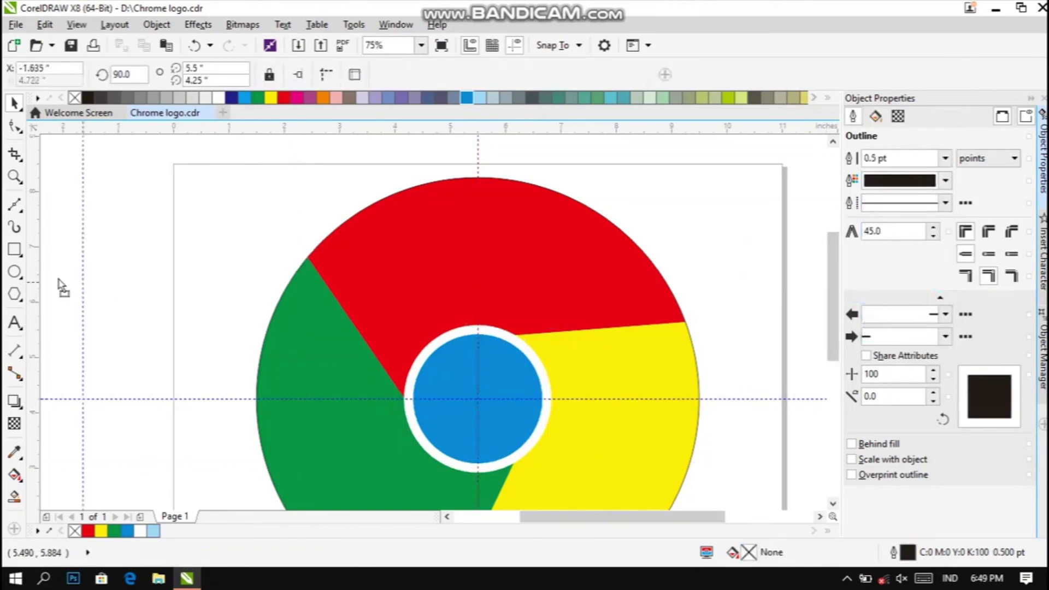
pyautogui.press('Delete')
pyautogui.click(243, 398)
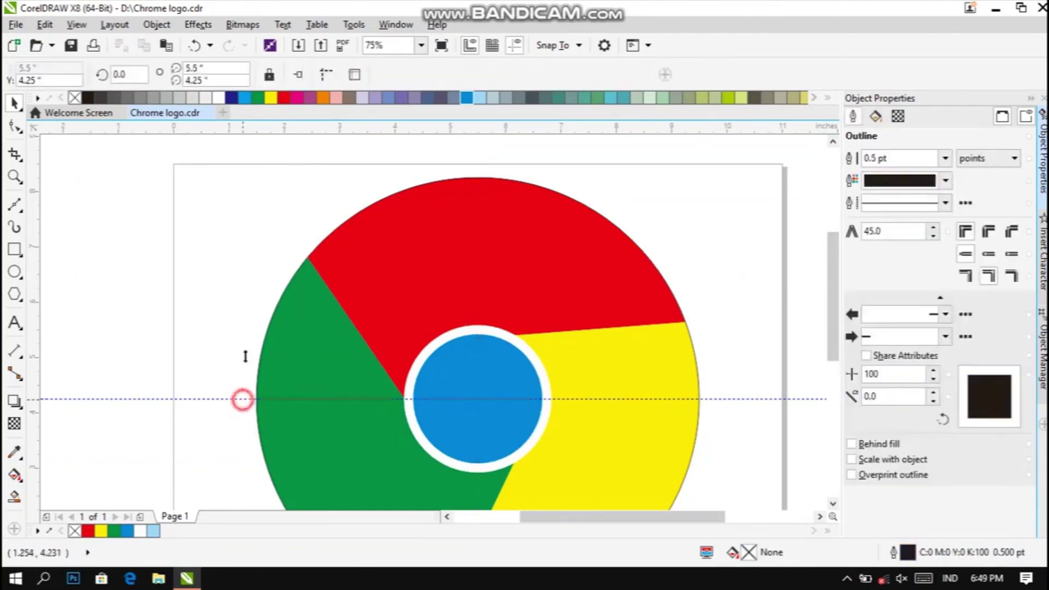
pyautogui.press('Delete')
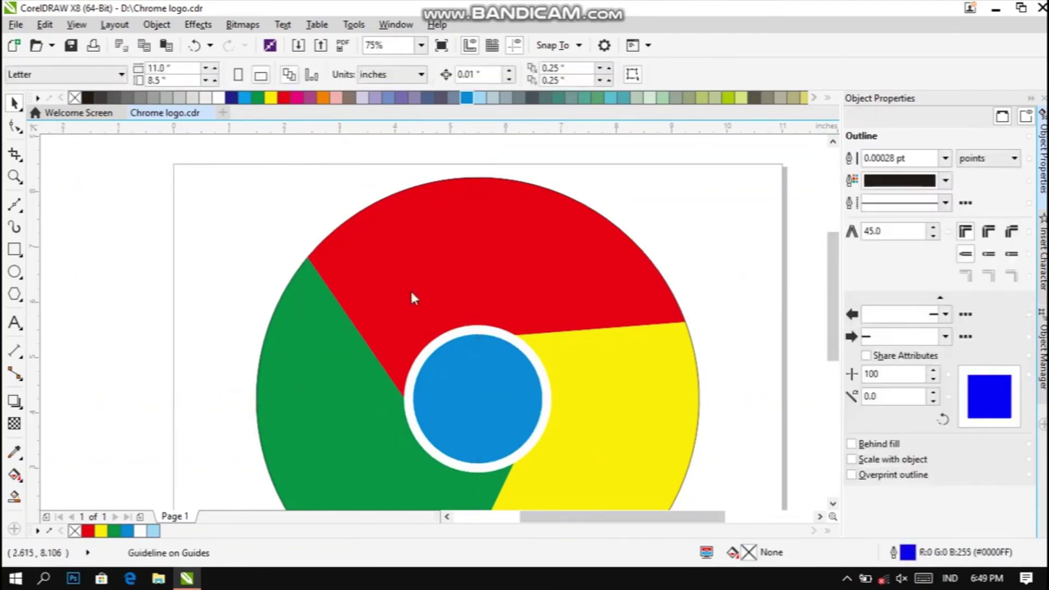
# Step: Set the outline width of the large PowerClip circle to None and show the whole logo page
pyautogui.click(403, 261)
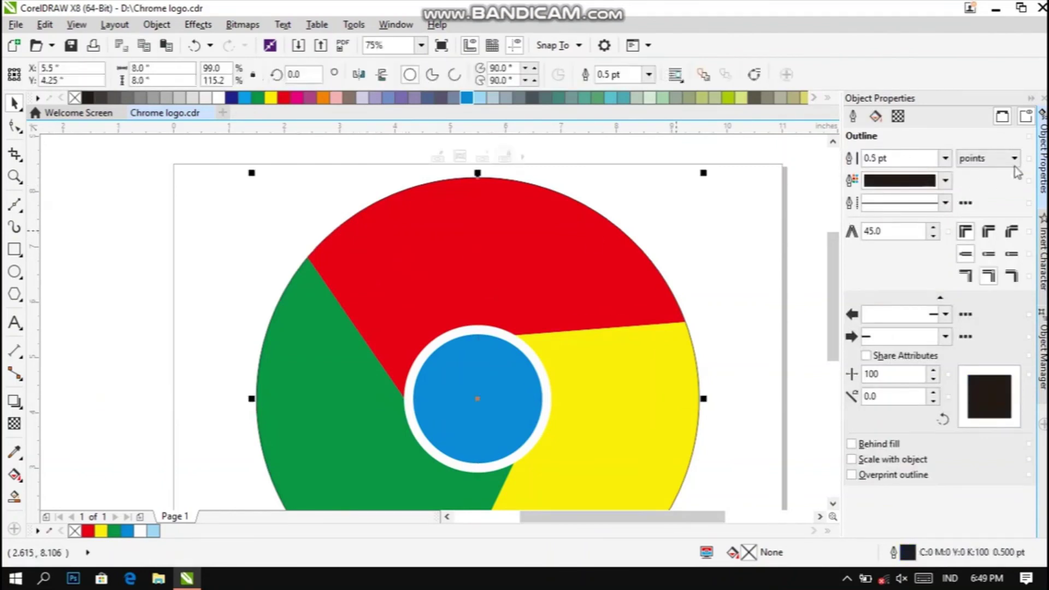
pyautogui.click(945, 158)
pyautogui.click(928, 174)
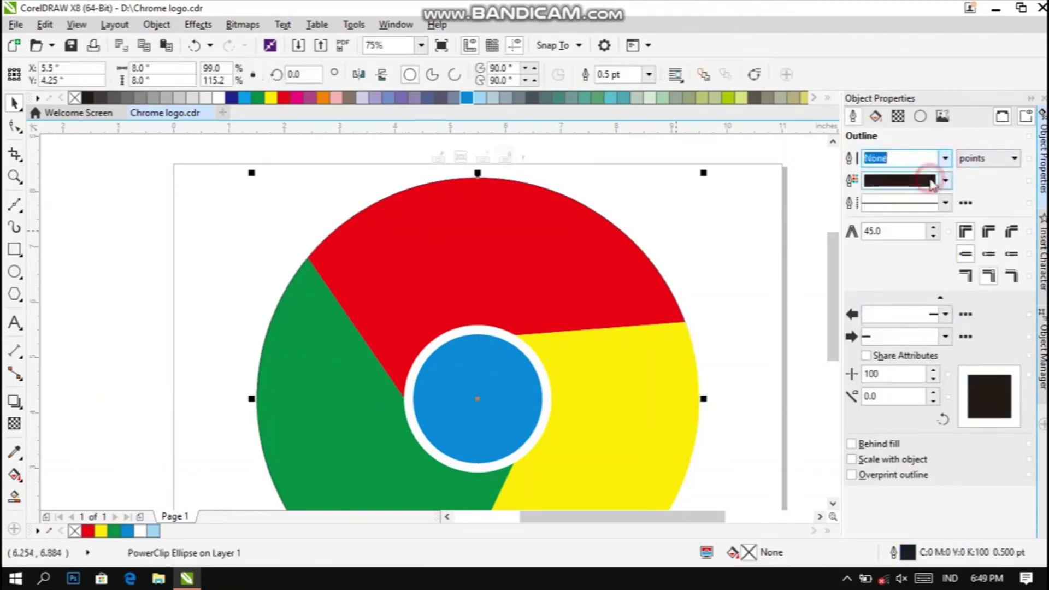
pyautogui.click(742, 239)
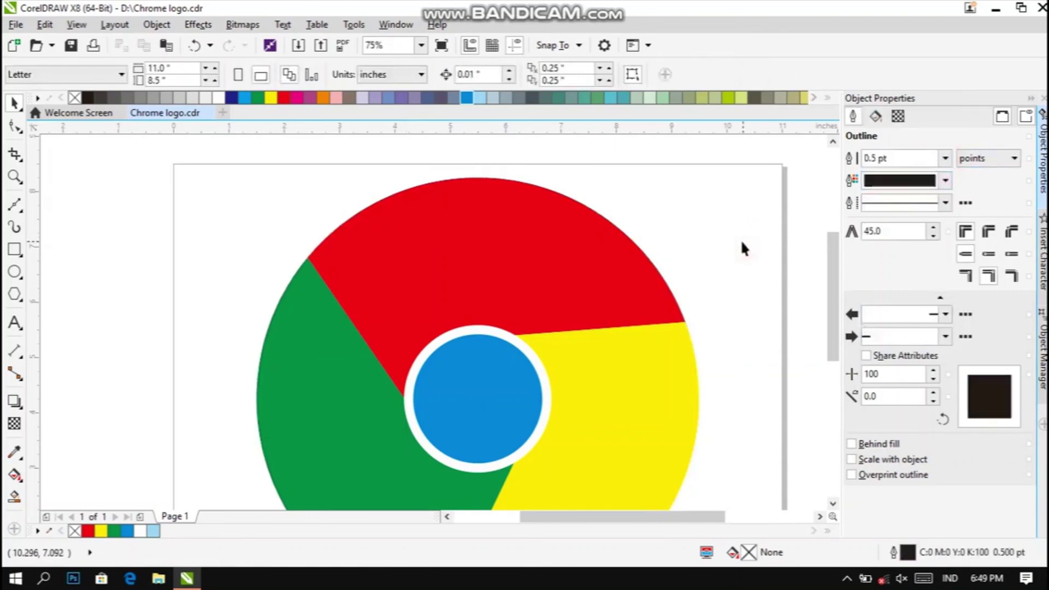
pyautogui.scroll(-2, 740, 239)
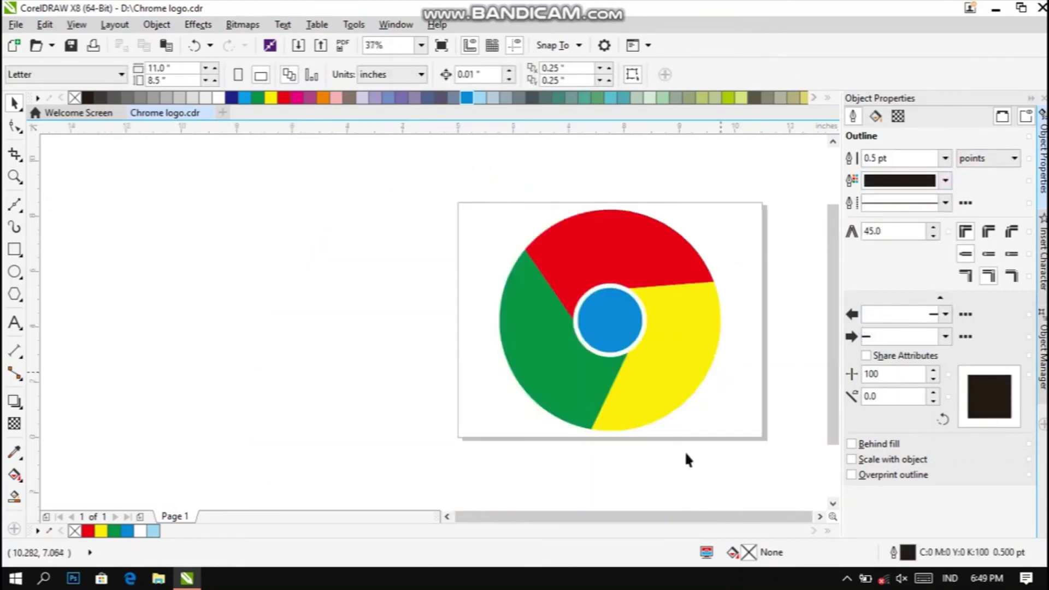
pyautogui.click(819, 516)
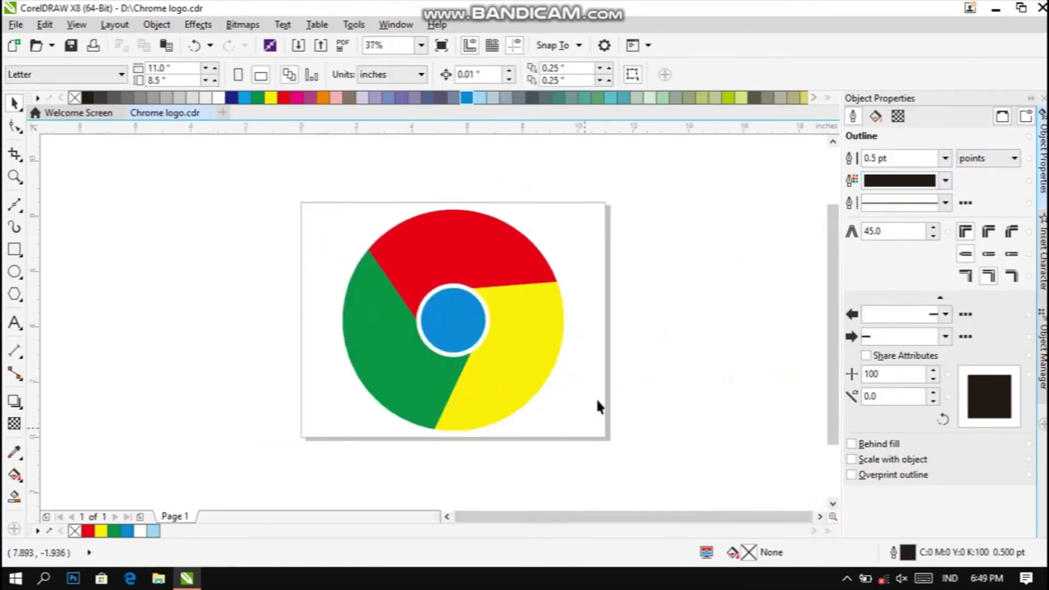